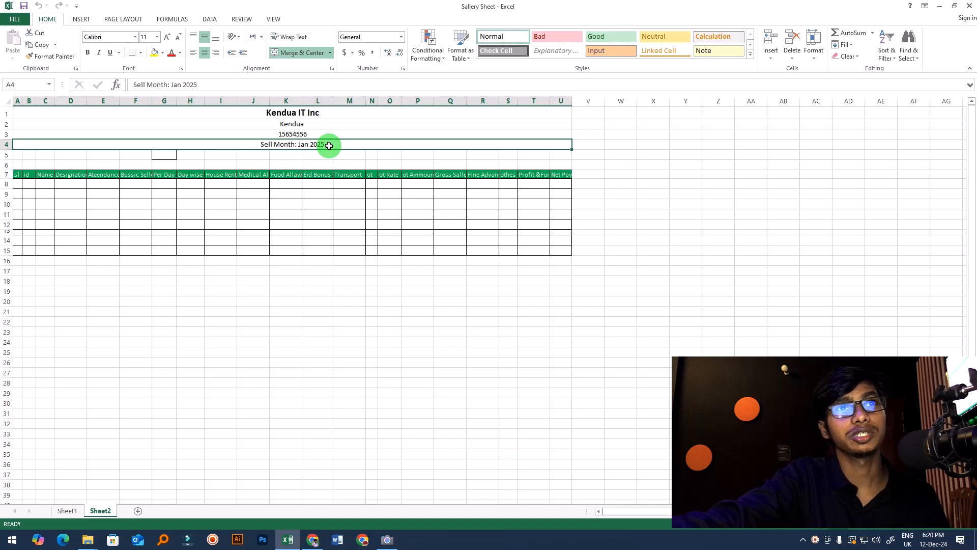
left_click(304, 300)
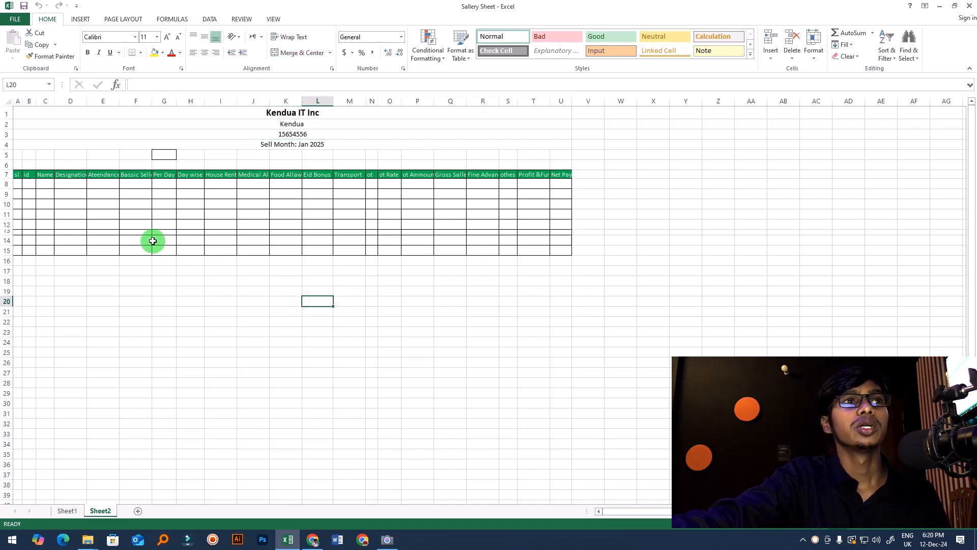
left_click(12, 540)
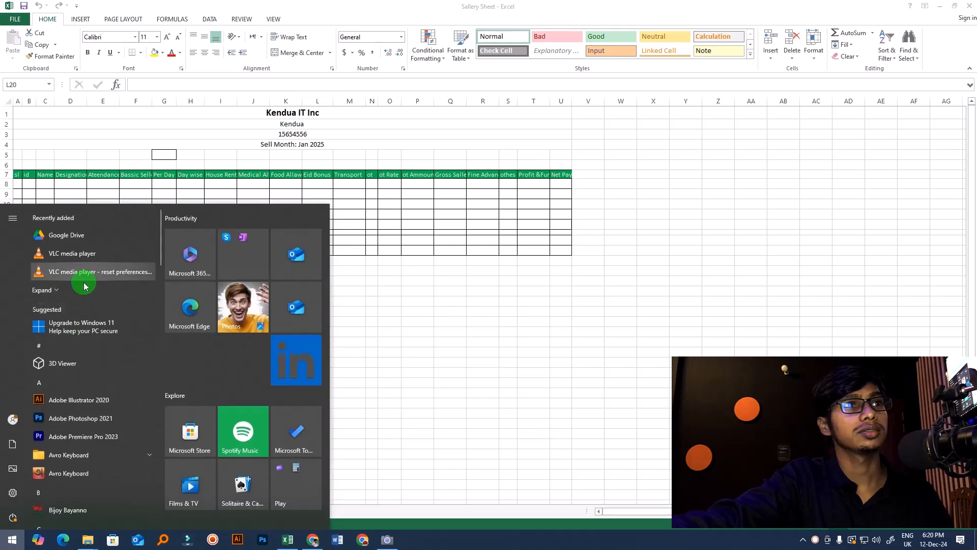
type("k")
left_click(80, 260)
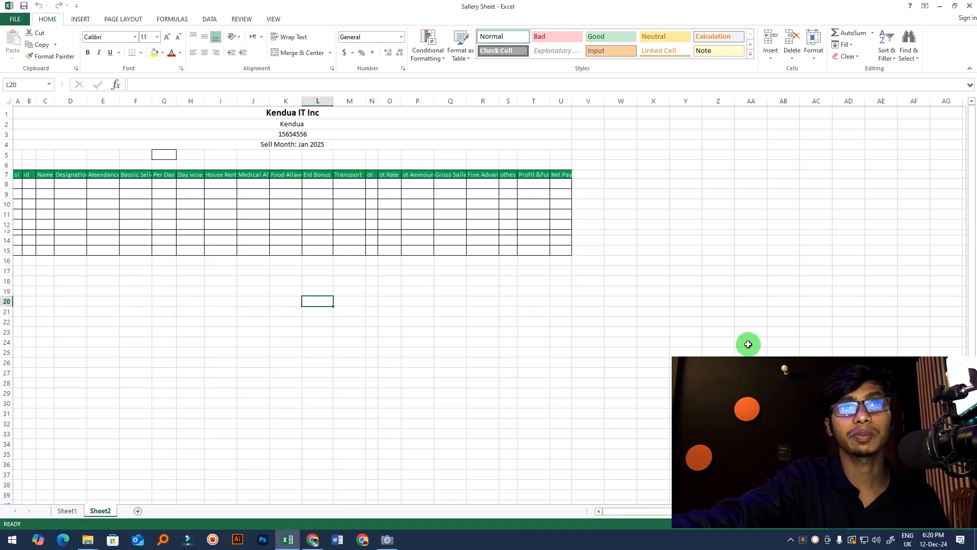
left_click(209, 300)
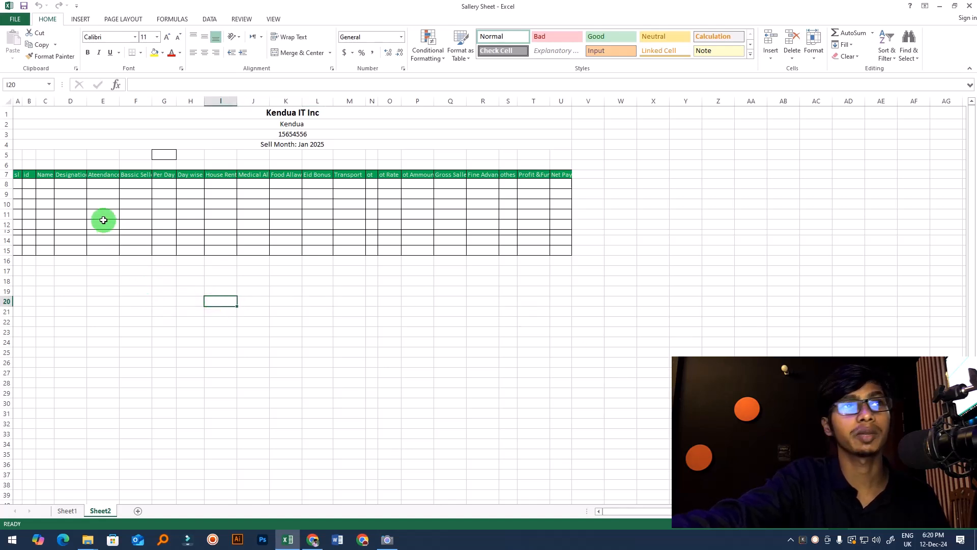
scroll(44, 199, "up", 4)
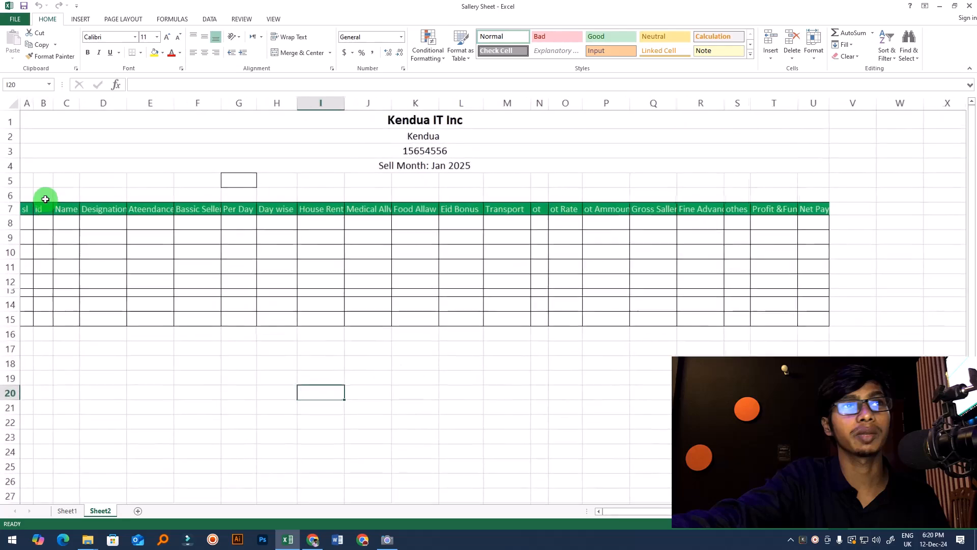
left_click(262, 394)
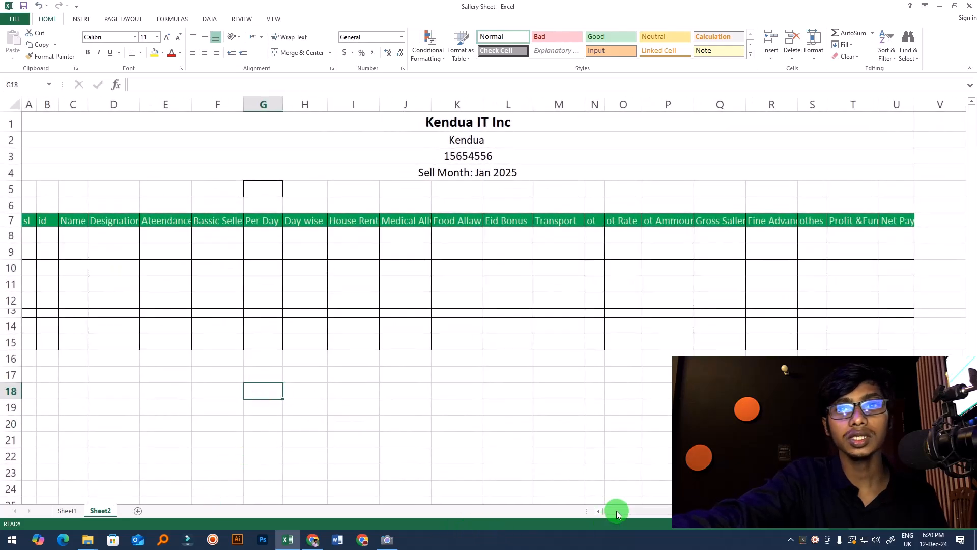
left_click(135, 337)
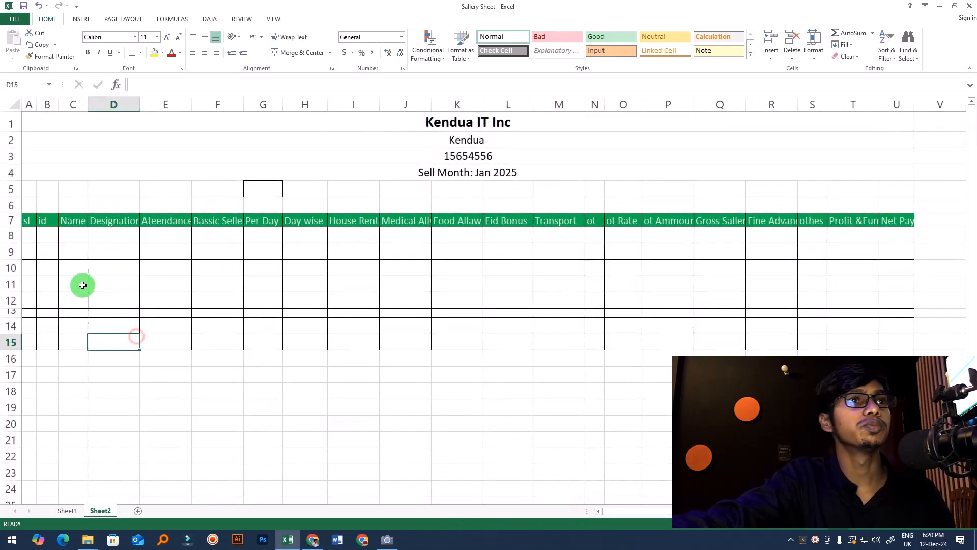
Step: Widen the sl column and enter serial numbers 1, 2 and 3 in A8:A10
left_click(30, 224)
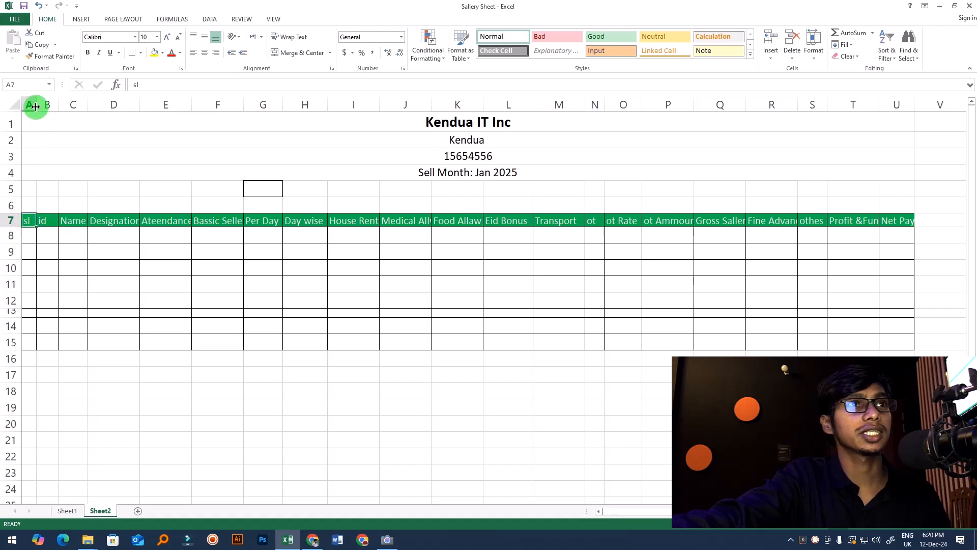
left_click_drag(35, 107, 44, 108)
left_click(32, 235)
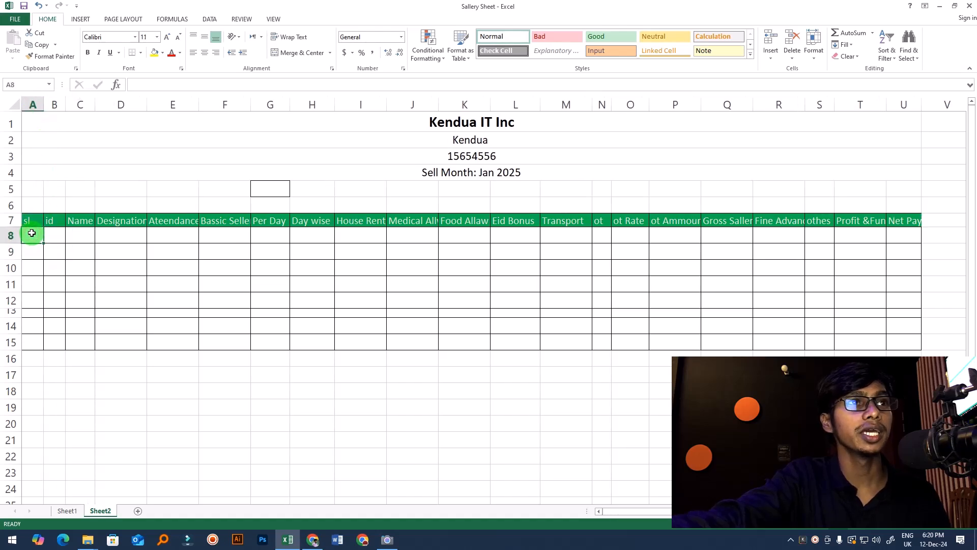
type("1")
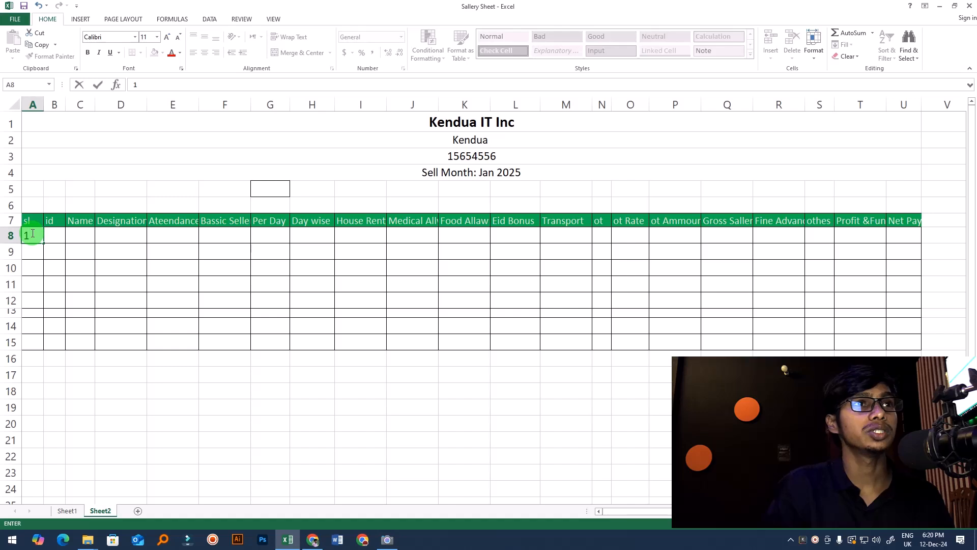
key("Return")
type("2")
key("Return")
type("3")
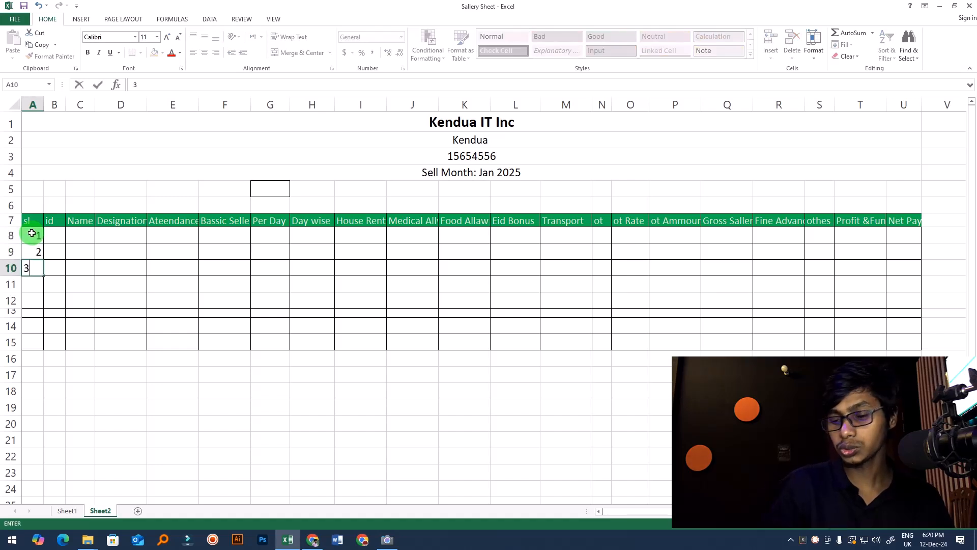
left_click(77, 258)
Step: Extend the sl number series down to 8 in row 15
left_click_drag(39, 235, 47, 345)
left_click(75, 262)
left_click(116, 306)
left_click_drag(36, 237, 38, 338)
Step: Enter 101 and 102 at the start of the id column and fill the series down to 108 in row 15
left_click(56, 235)
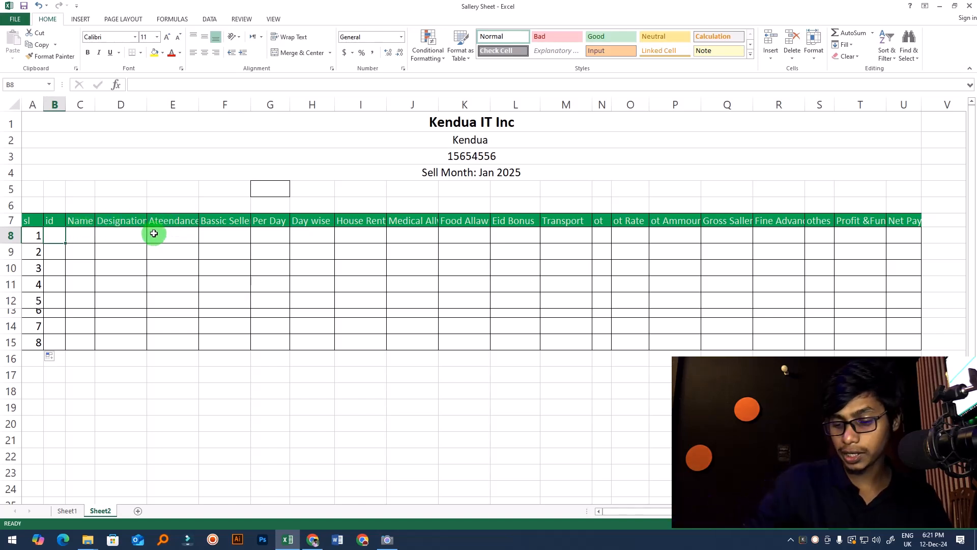
type("101")
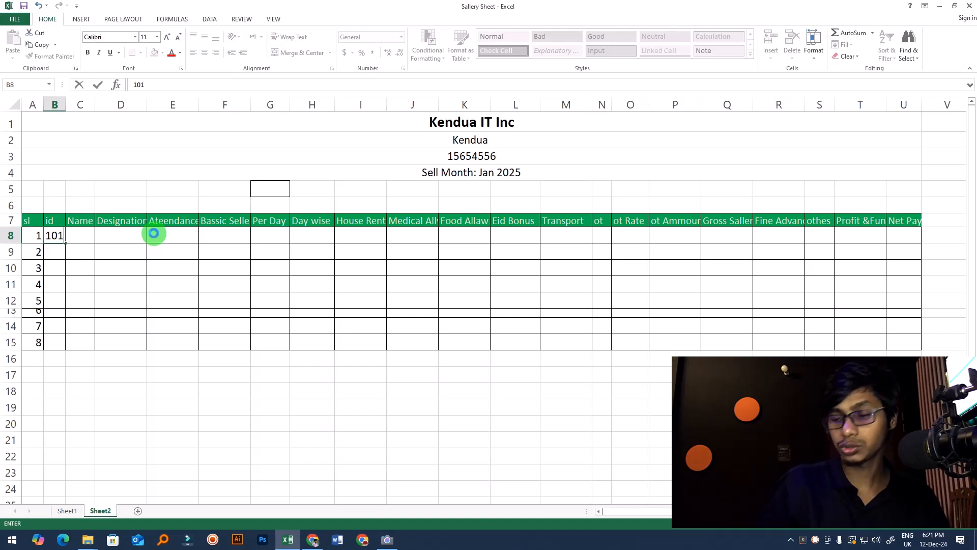
key("Return")
type("102")
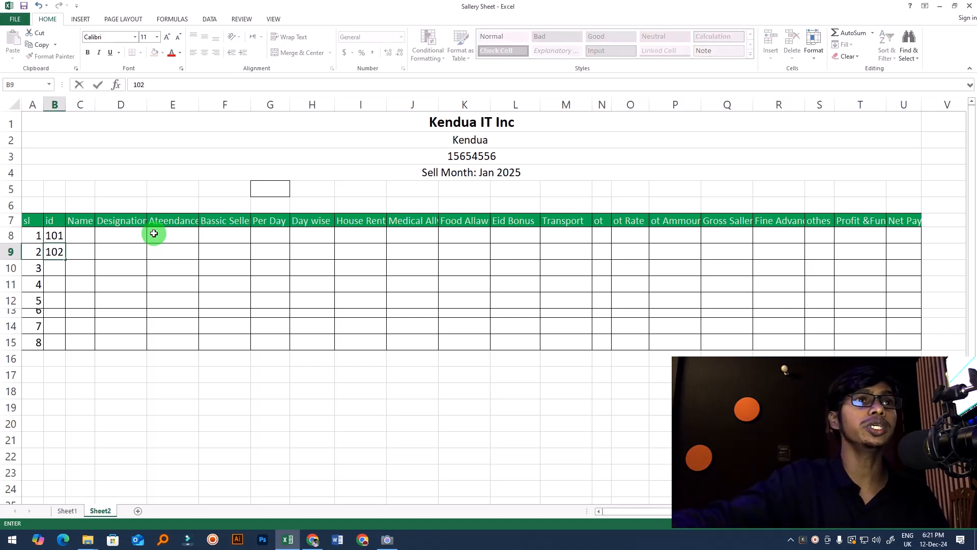
left_click(105, 298)
left_click_drag(56, 234, 63, 345)
left_click(129, 321)
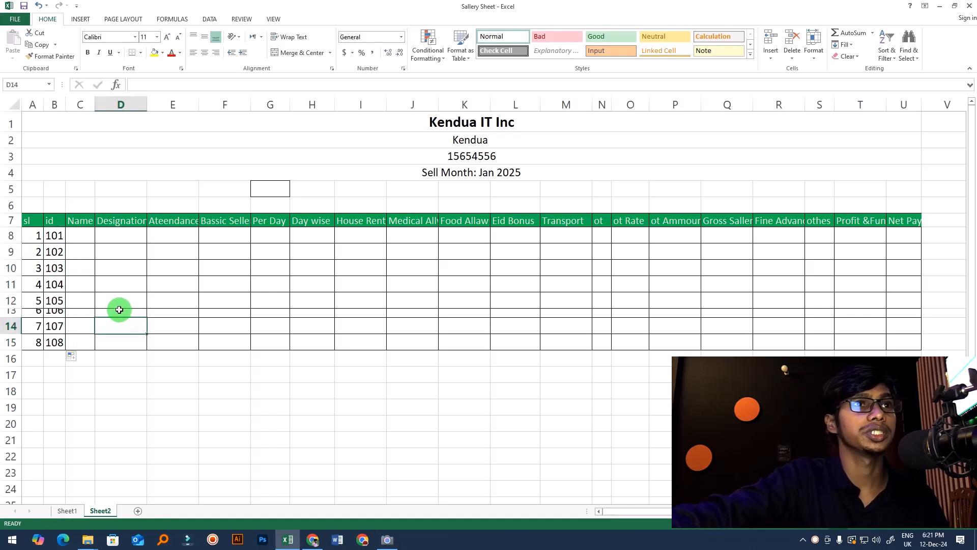
left_click(130, 265)
Step: Widen the Name column and enter an employee name in each of cells C8, C9 and C10
left_click(84, 236)
left_click_drag(96, 106, 115, 111)
left_click(104, 237)
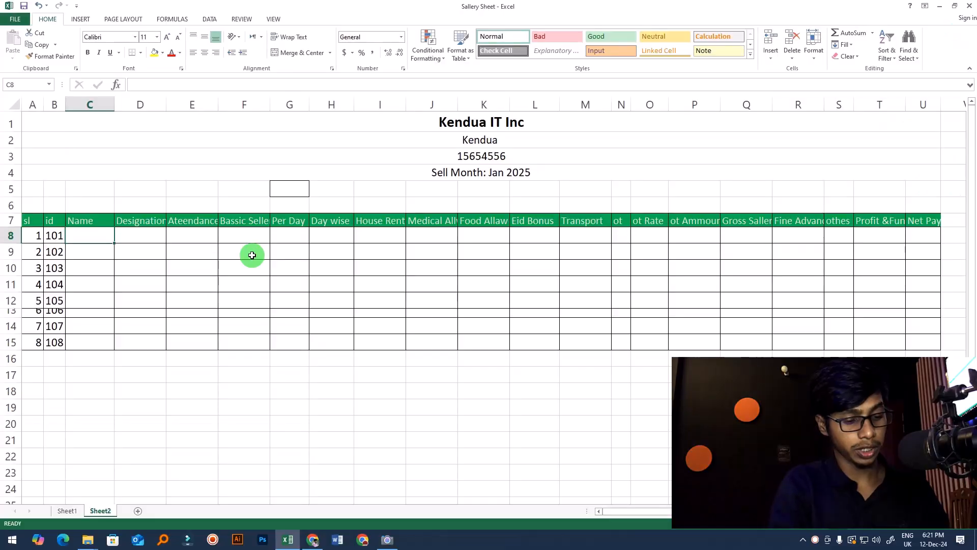
type("Rakib")
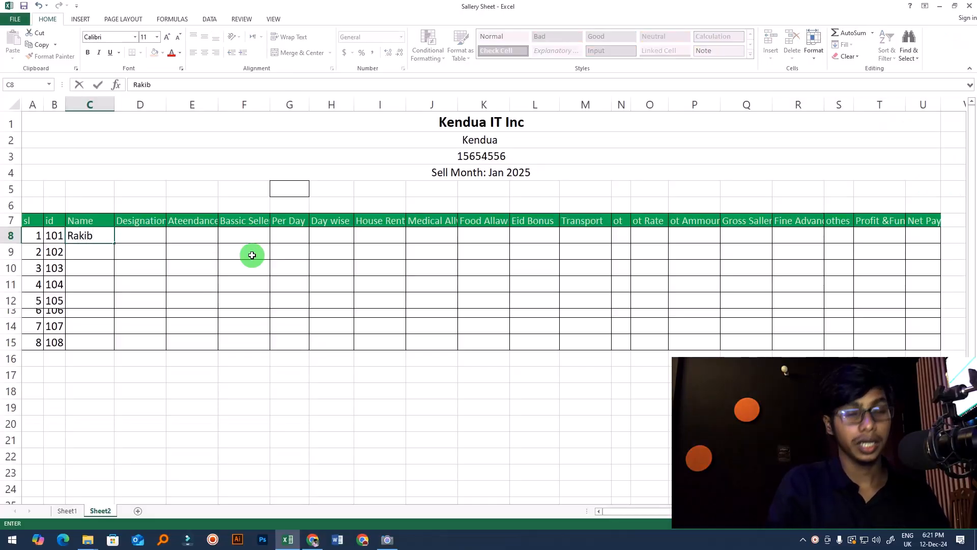
key("Return")
type("Asif")
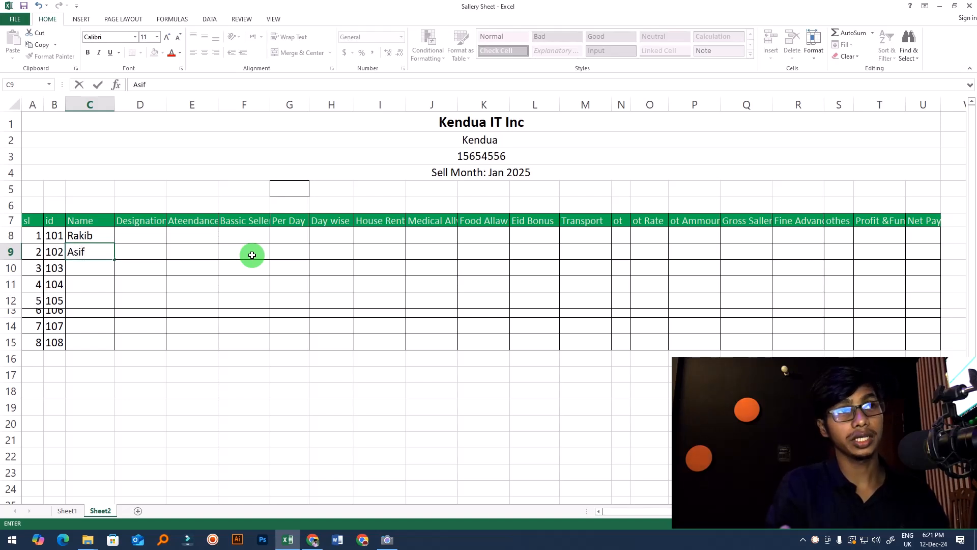
key("Return")
type("AN")
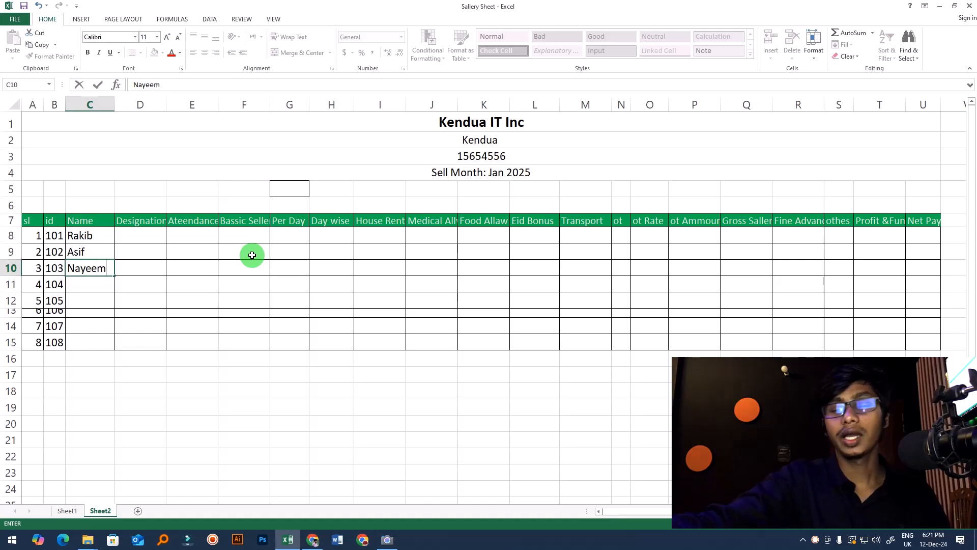
Step: Copy the three employee names from C8:C10 into the cells starting at C11
left_click(227, 297)
left_click_drag(78, 235, 96, 345)
key("ctrl+c")
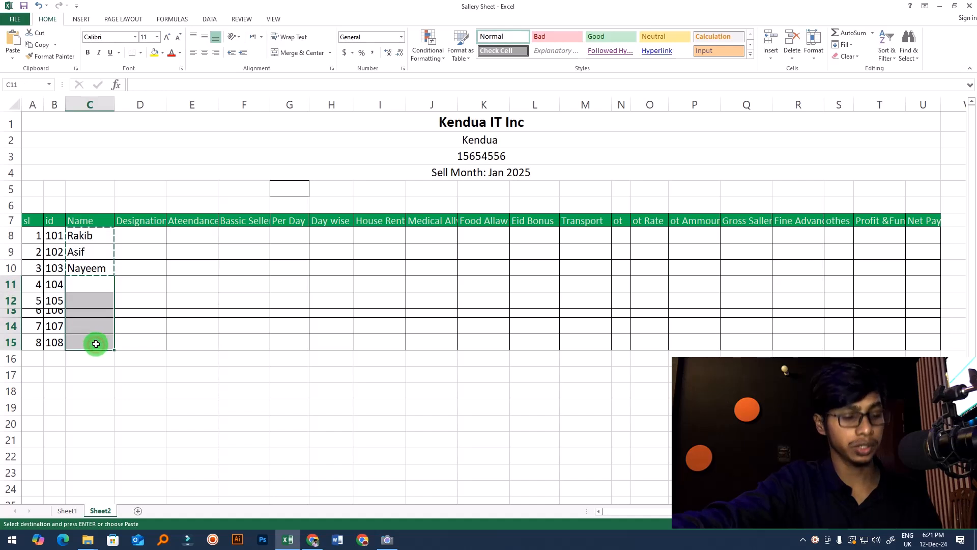
key("ctrl+v")
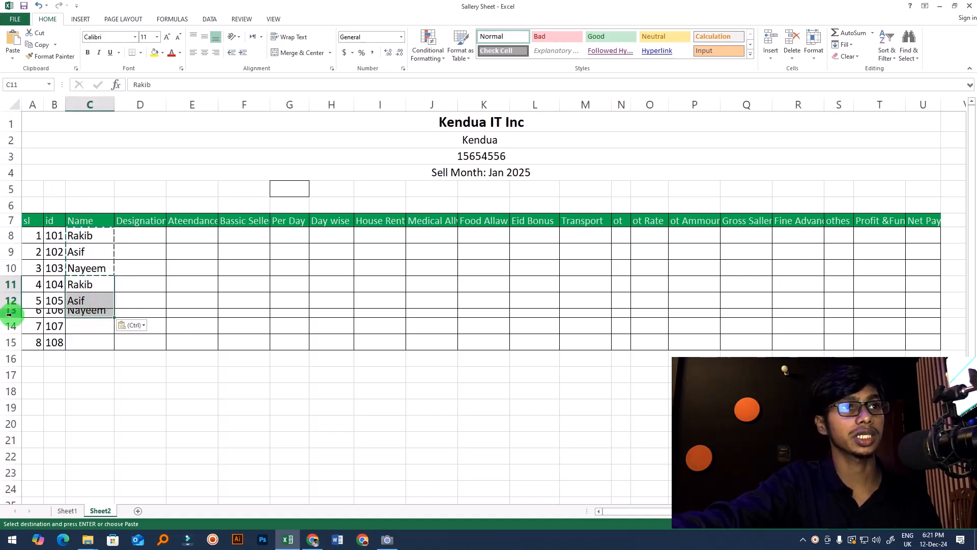
Step: Autofit the height of row 13 and fill the name in C13 down to C15
double_click(9, 318)
left_click(124, 319)
left_click(89, 319)
left_click_drag(114, 325, 110, 349)
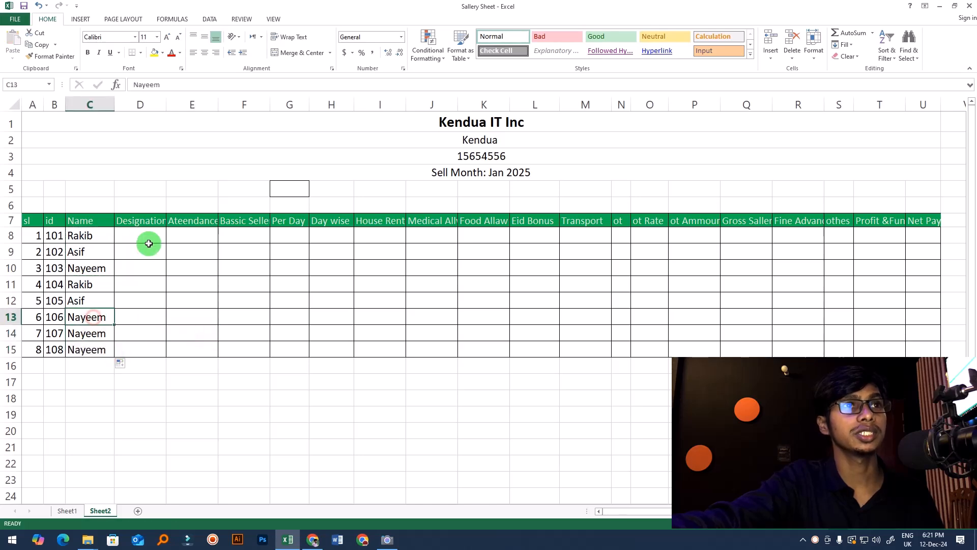
Step: Widen the Designation column to fit its heading and enter Manager in D8
left_click(138, 231)
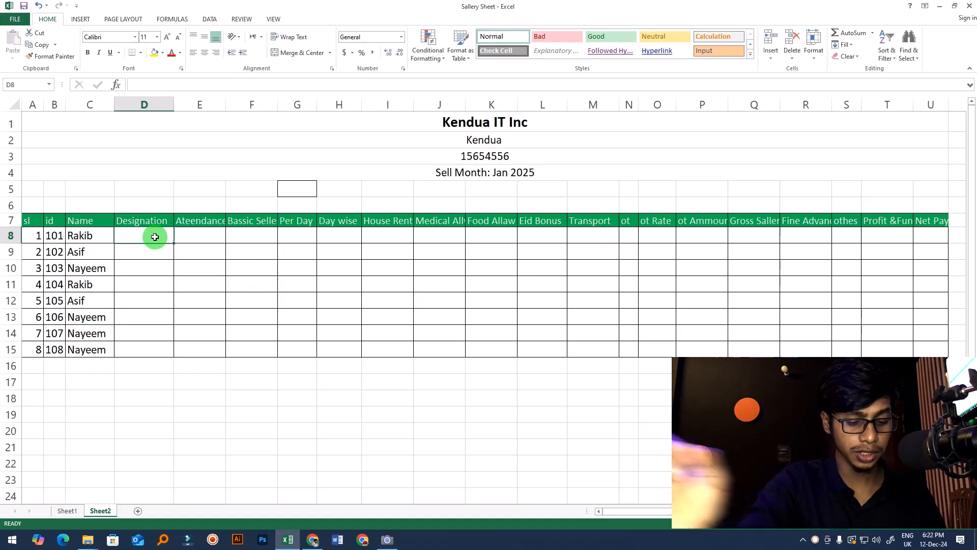
type("Manager")
key("Return")
Step: Fill the Manager designation from D8 down through D15
left_click(137, 236)
left_click_drag(146, 256, 140, 339)
left_click(208, 310)
left_click(145, 247)
left_click(168, 240)
left_click_drag(173, 244, 175, 355)
left_click(222, 313)
left_click_drag(155, 239, 153, 351)
left_click(287, 329)
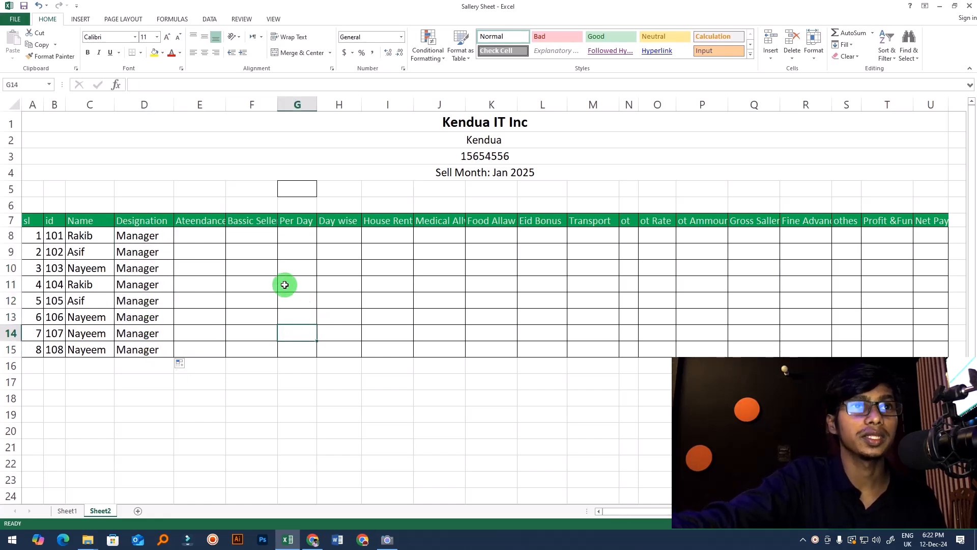
Step: Widen the Ateendance column and enter 30, 25, 12 and 15 for the first four employees
left_click_drag(225, 99, 232, 99)
left_click(203, 233)
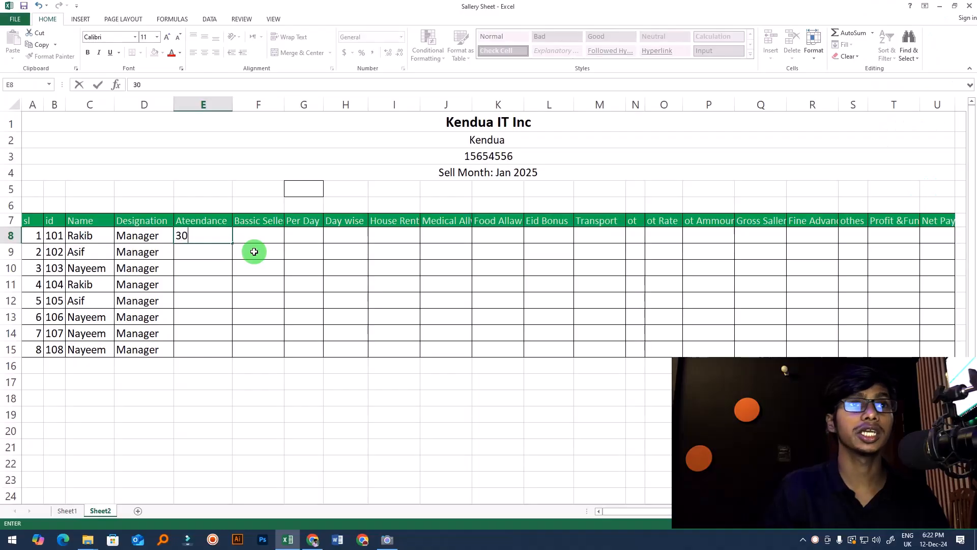
key("Return")
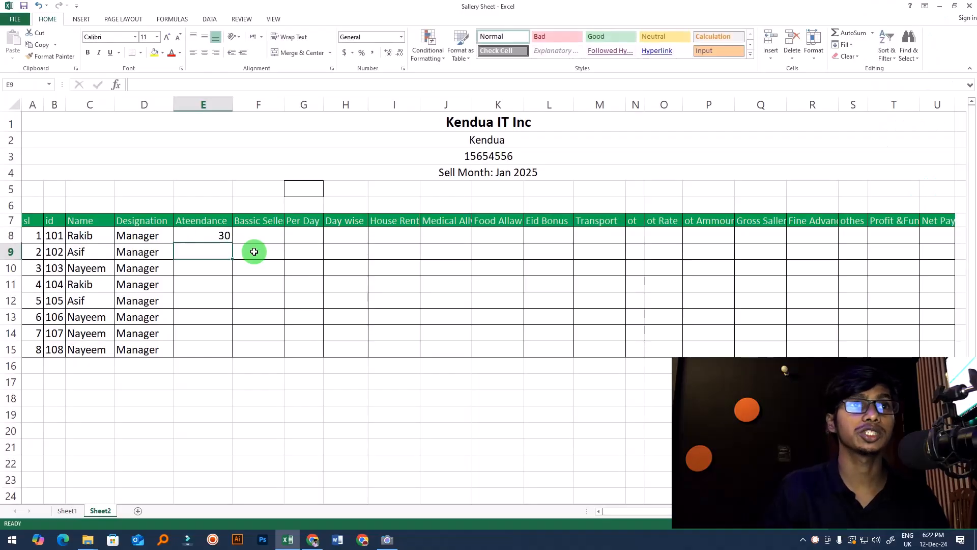
type("25")
key("Return")
type("12")
key("Return")
type("15")
key("ctrl+Return")
key("Return")
Step: Enter attendance values 28, 17, 19 and 30 for the last four employees, in E12:E15
type("28")
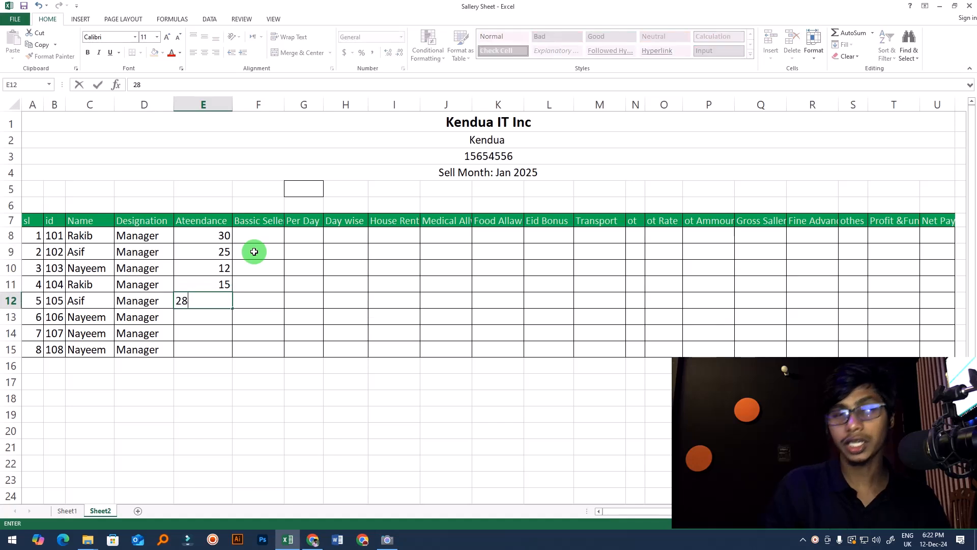
key("Return")
type("17")
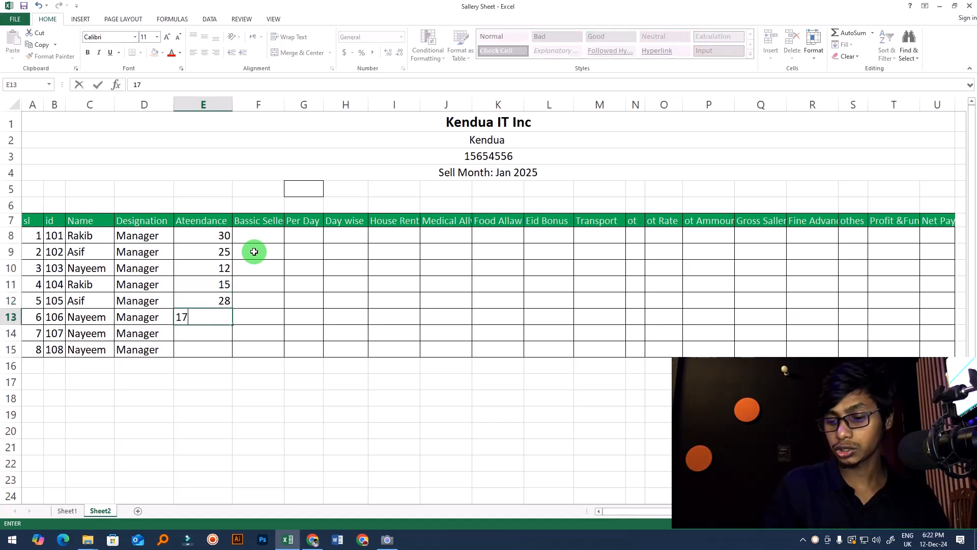
key("Return")
type("19")
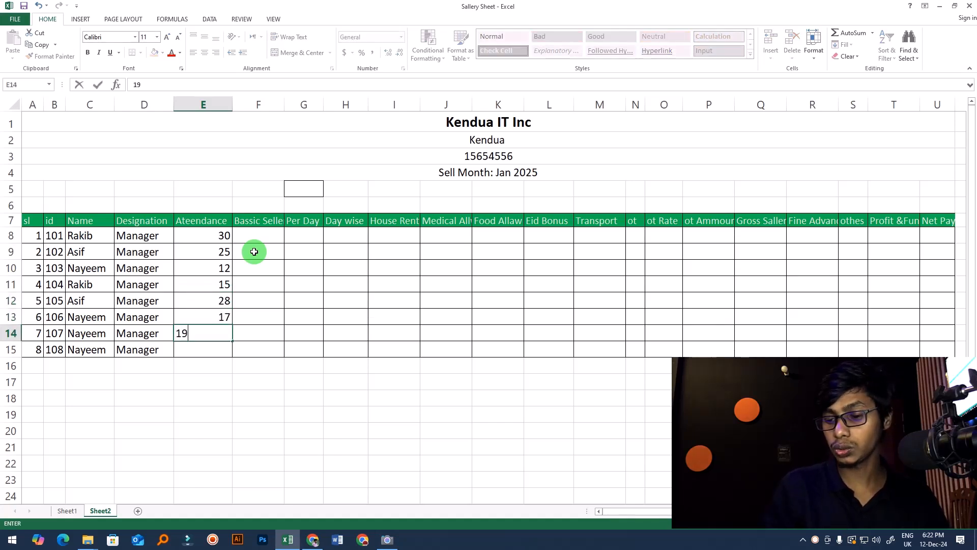
key("Return")
type("30")
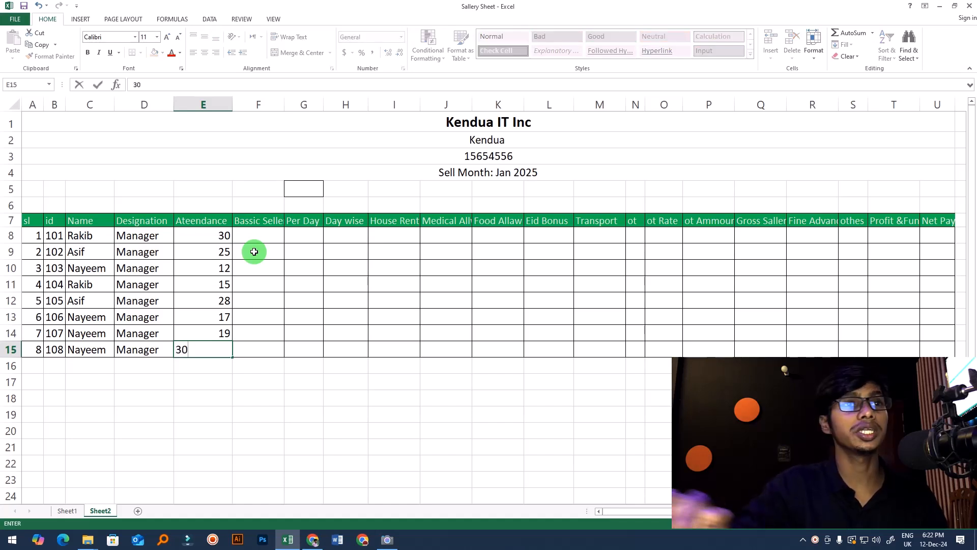
left_click(298, 314)
Step: Widen the Bassic Sellery column to fit its heading and enter 20500, 25000, 12500 and 13600 in F8:F11
left_click(257, 236)
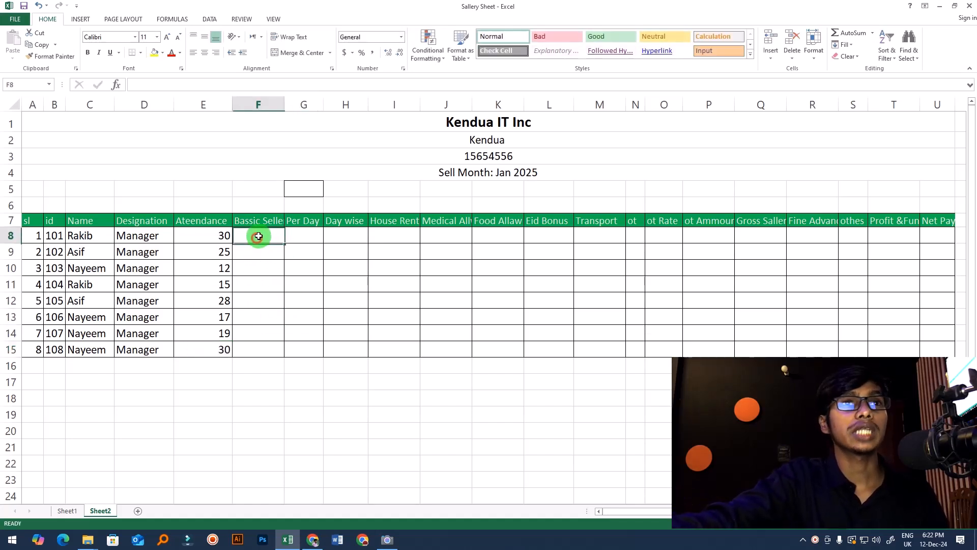
left_click_drag(284, 105, 293, 110)
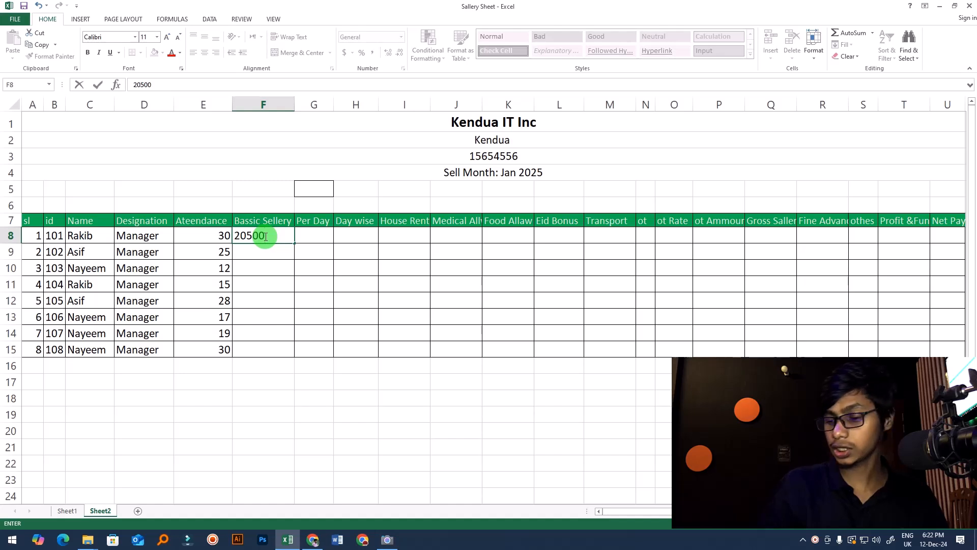
key("Return")
type("25000")
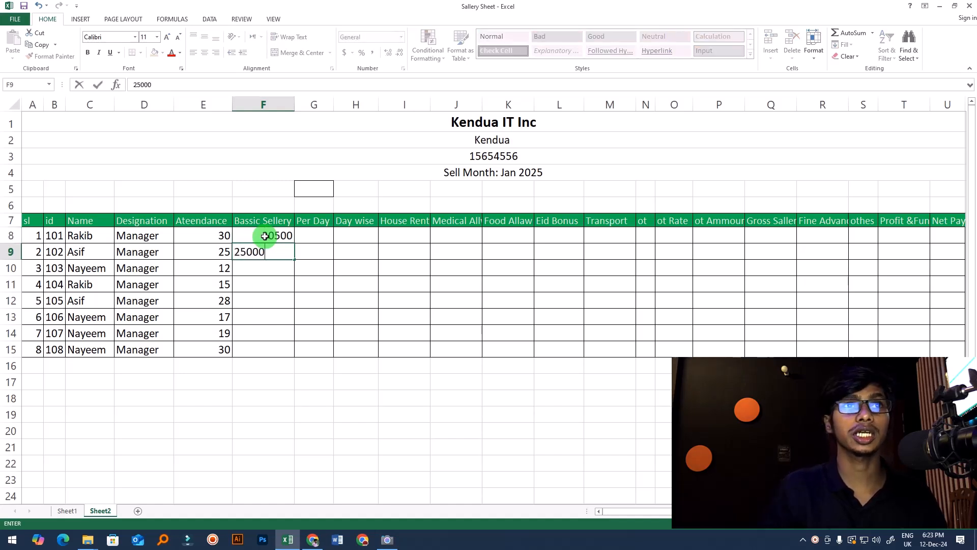
key("Return")
type("12500")
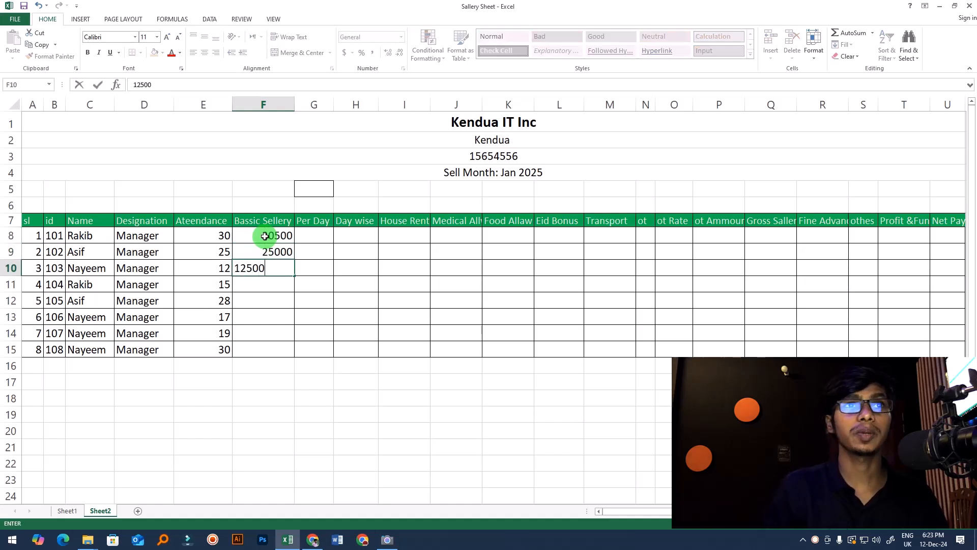
key("Return")
type("13600")
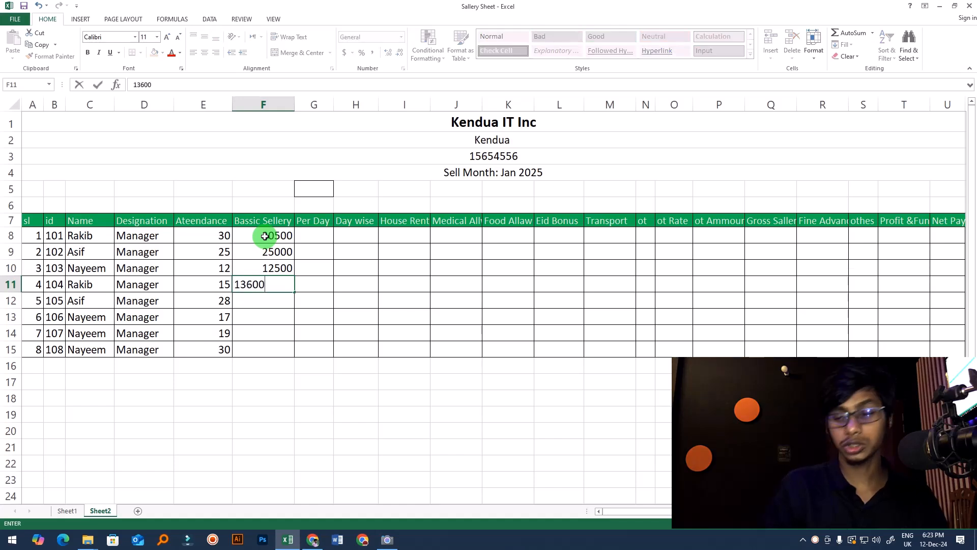
key("Return")
Step: Enter basic salaries 19200, 15000, 17000 and 14000 for the last four employees, in F12:F15
type("19200")
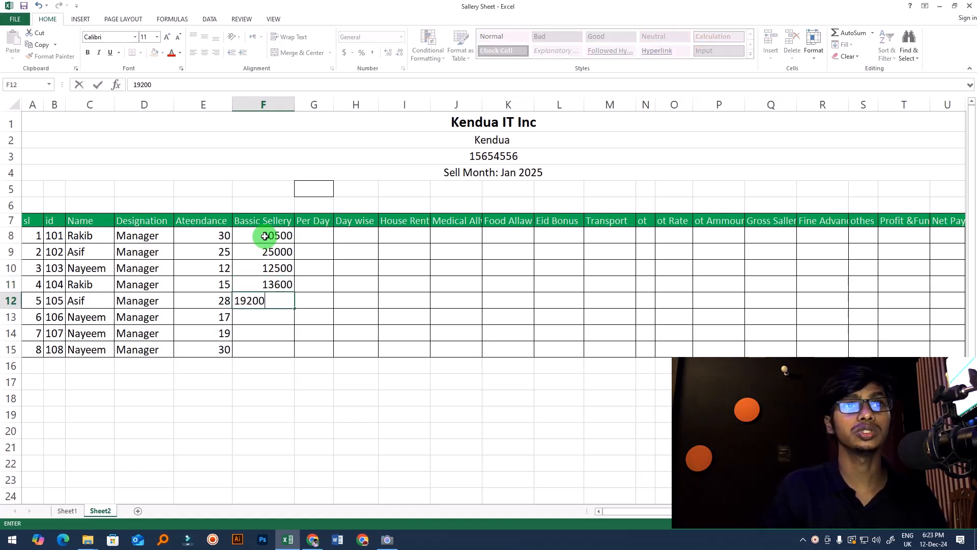
key("Return")
type("1")
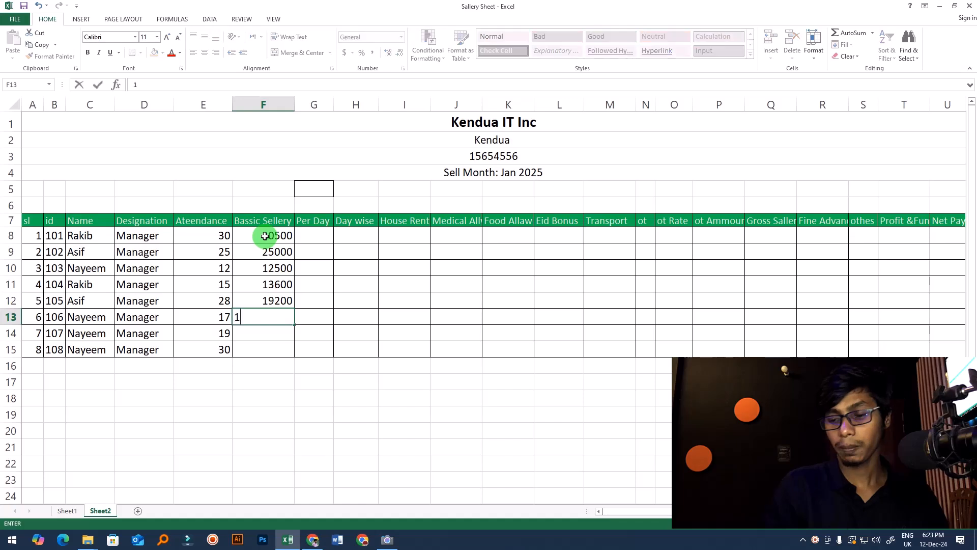
type("5000")
key("Return")
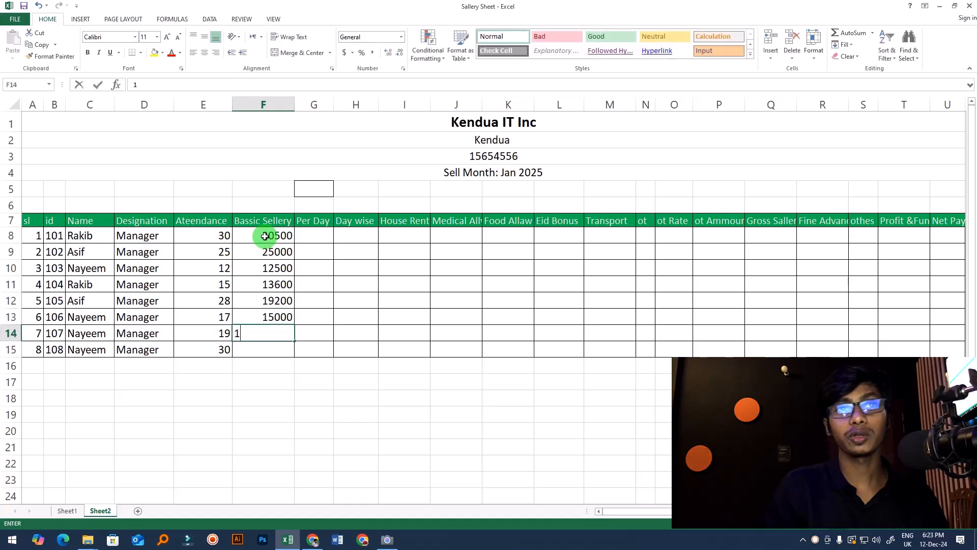
type("17000")
key("Return")
type("14000")
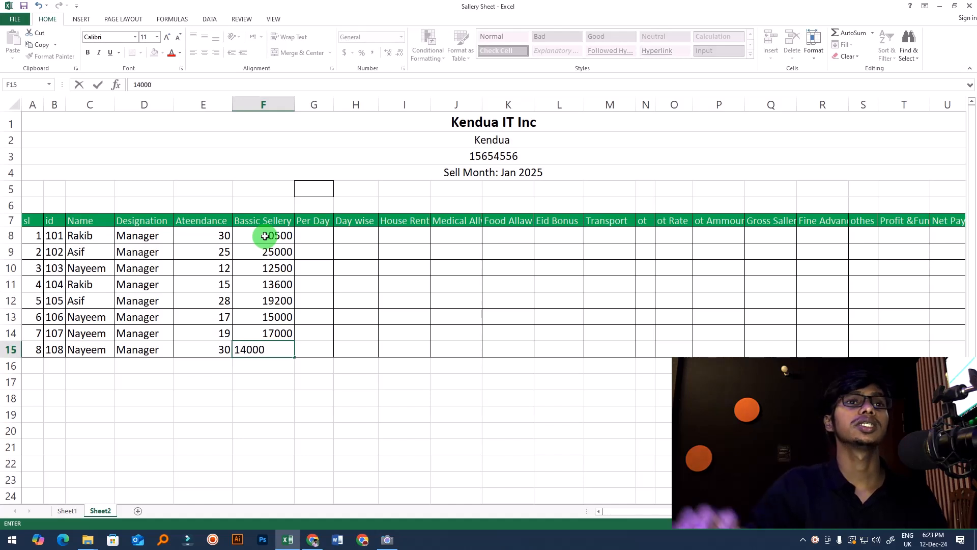
left_click(410, 313)
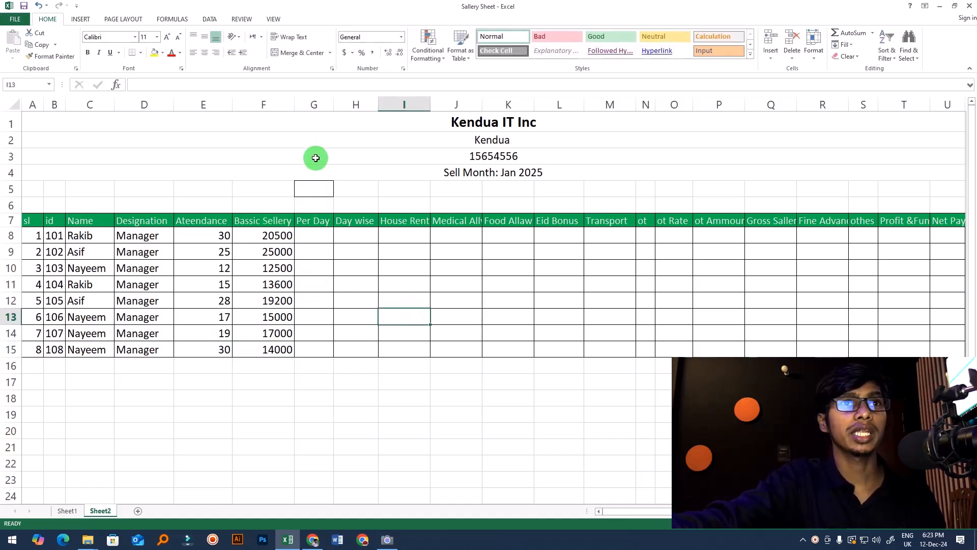
left_click(315, 104)
left_click(316, 219)
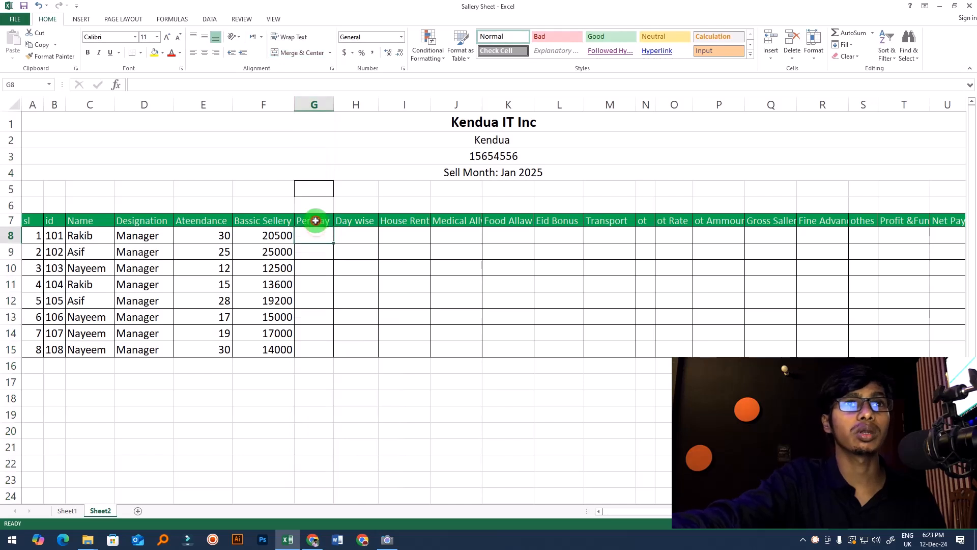
left_click(319, 103)
left_click(327, 265)
left_click(310, 219)
left_click(358, 311)
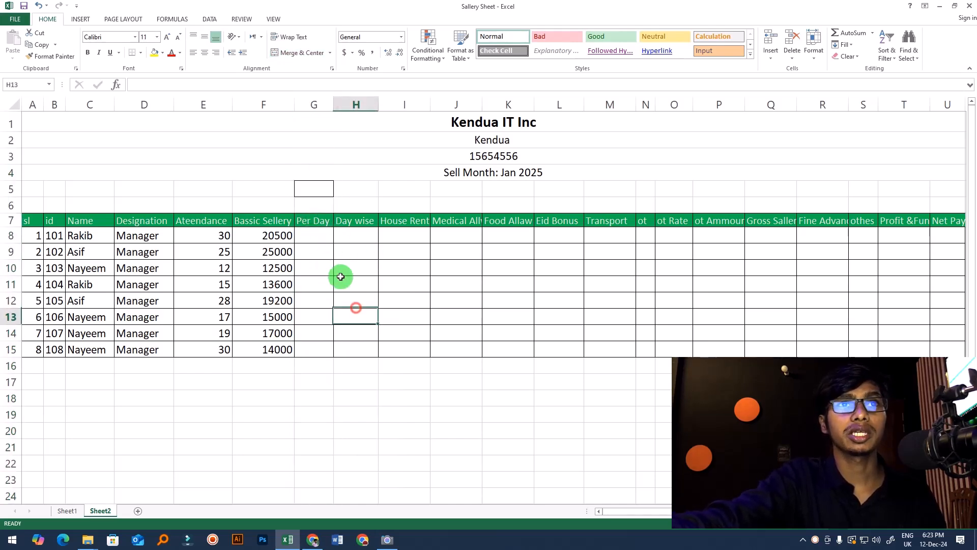
left_click(383, 283)
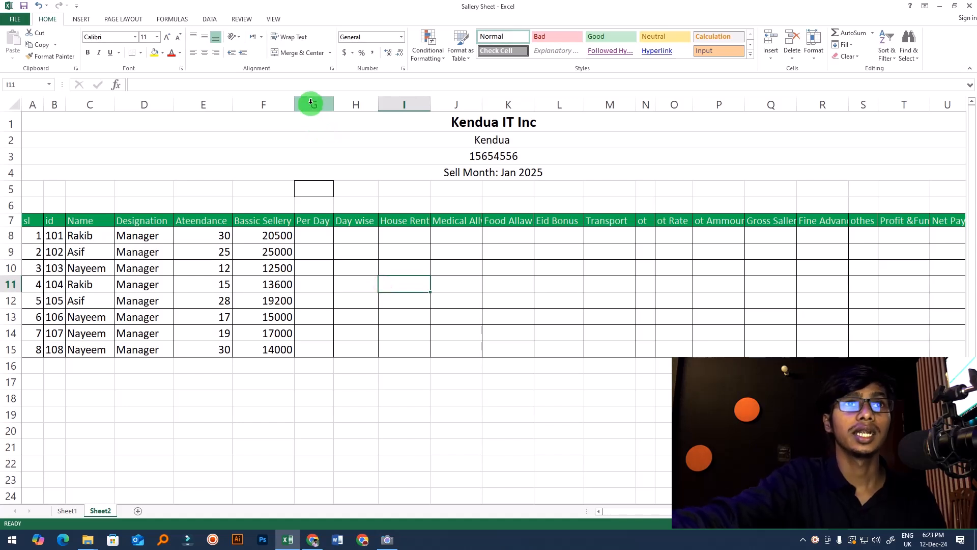
left_click(338, 286)
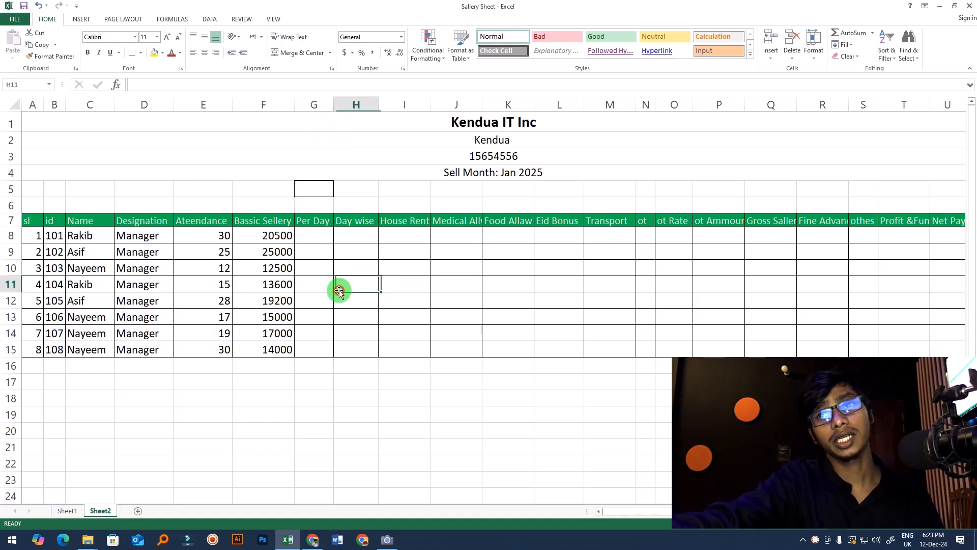
left_click(313, 235)
left_click(390, 283)
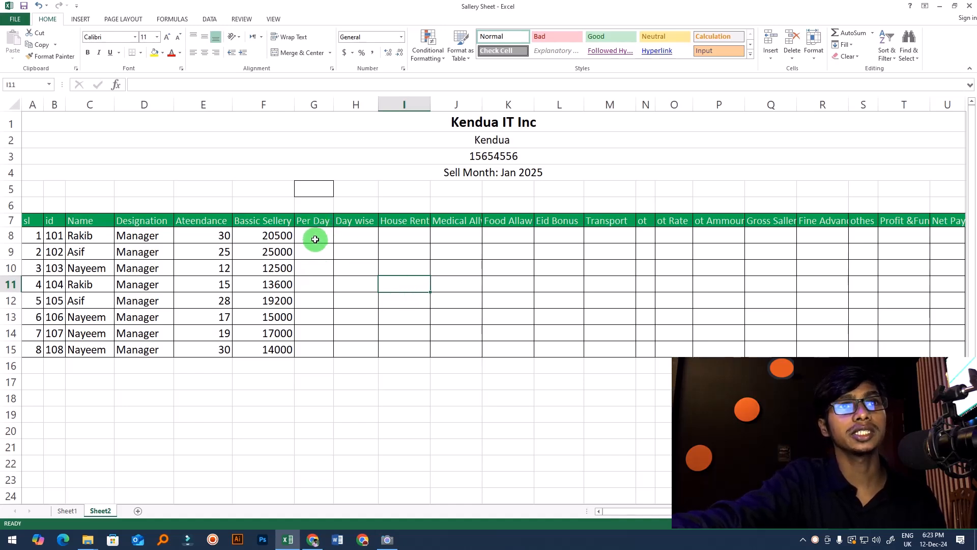
left_click(315, 239)
left_click(393, 258)
left_click(314, 234)
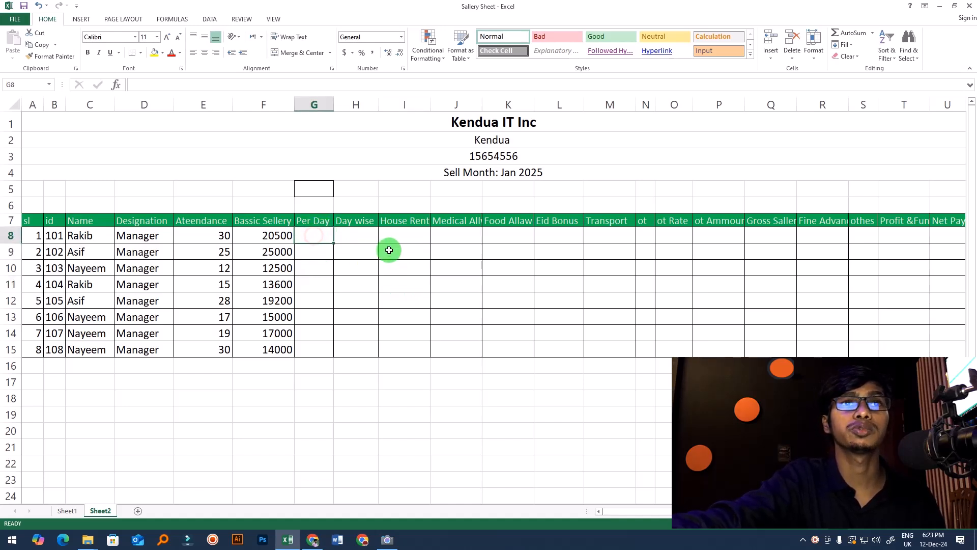
left_click(354, 253)
left_click(312, 233)
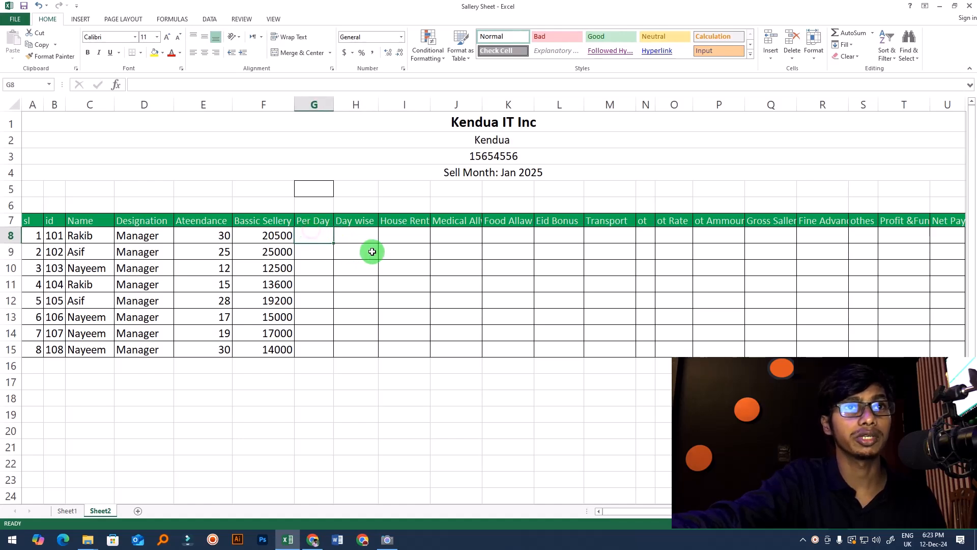
left_click(257, 240)
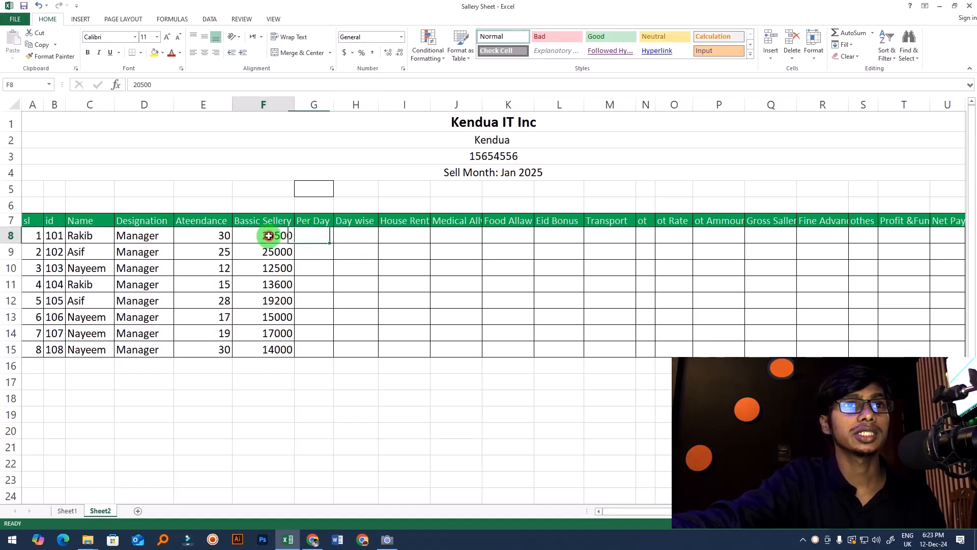
left_click(216, 238)
left_click(255, 237)
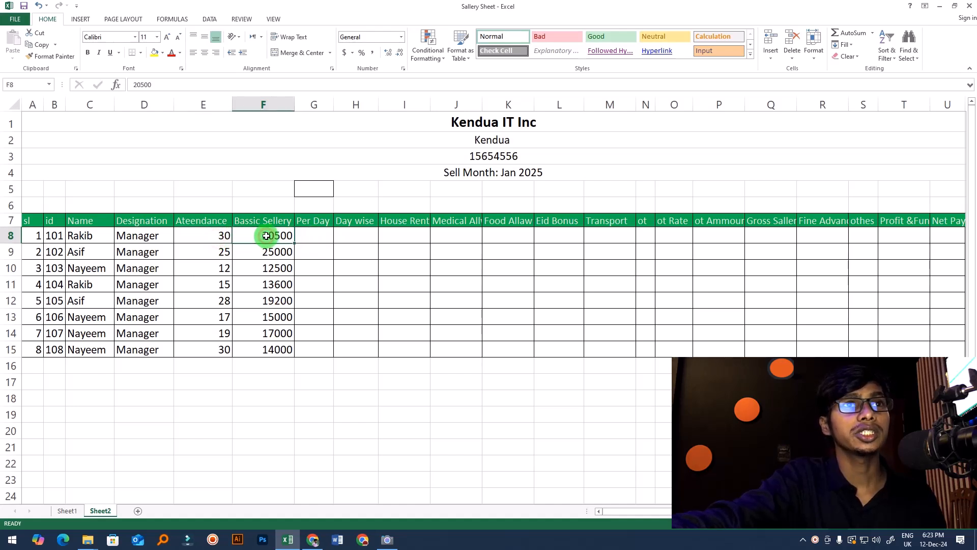
left_click(321, 235)
left_click(217, 235)
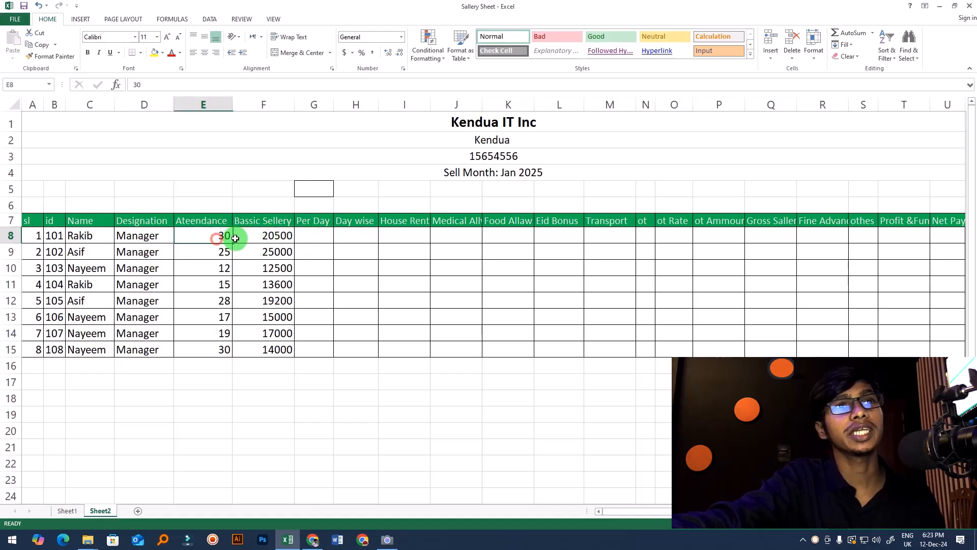
left_click(259, 236)
left_click(314, 236)
left_click(332, 298)
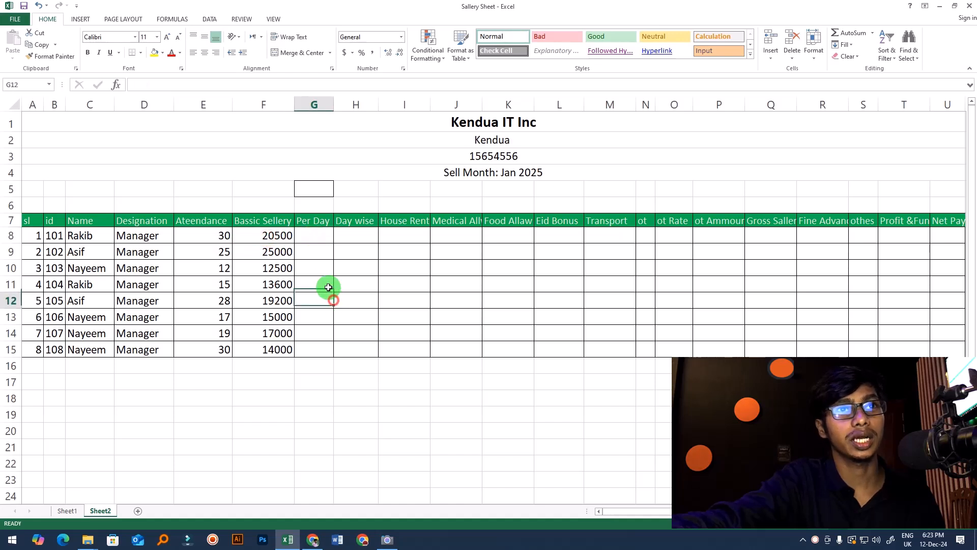
Step: Enter the formula =F8/30 in G8 to calculate the first employee's per-day salary
left_click(317, 238)
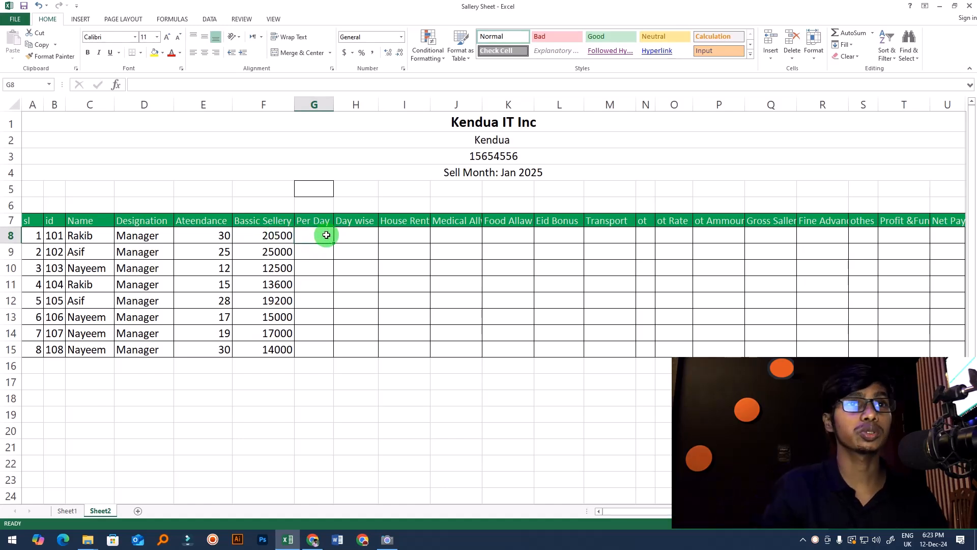
type("=")
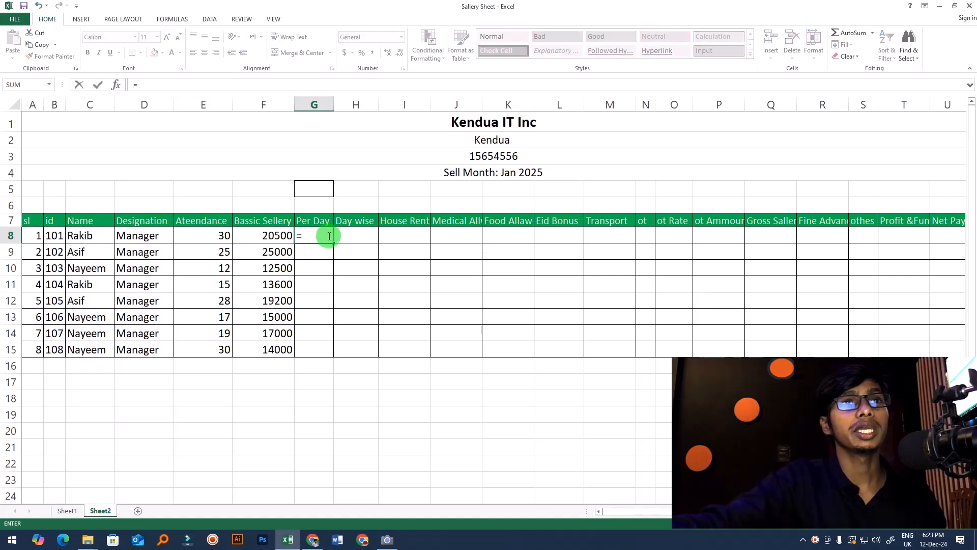
left_click(267, 234)
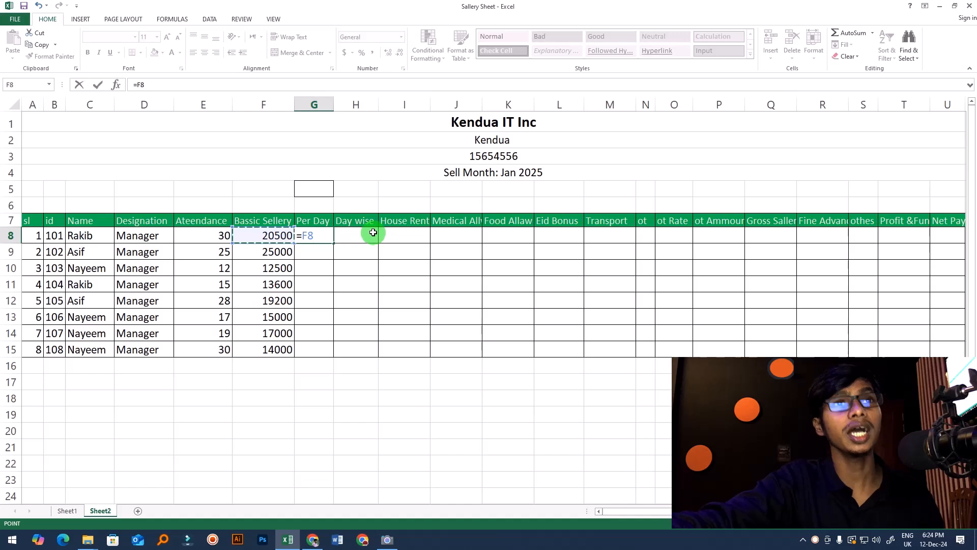
type("/")
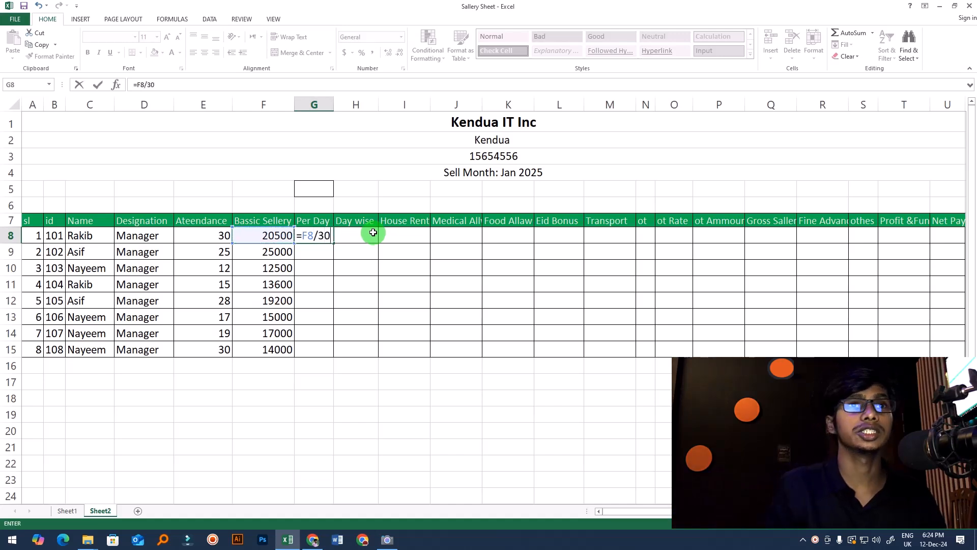
type("30")
key("Return")
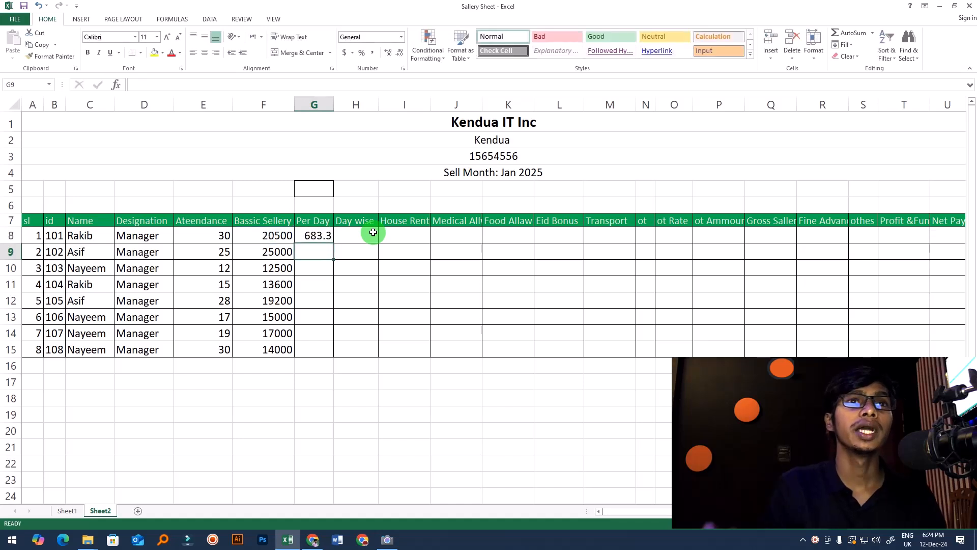
Step: Fill the Per Day formula from G8 down through G15
left_click(330, 239)
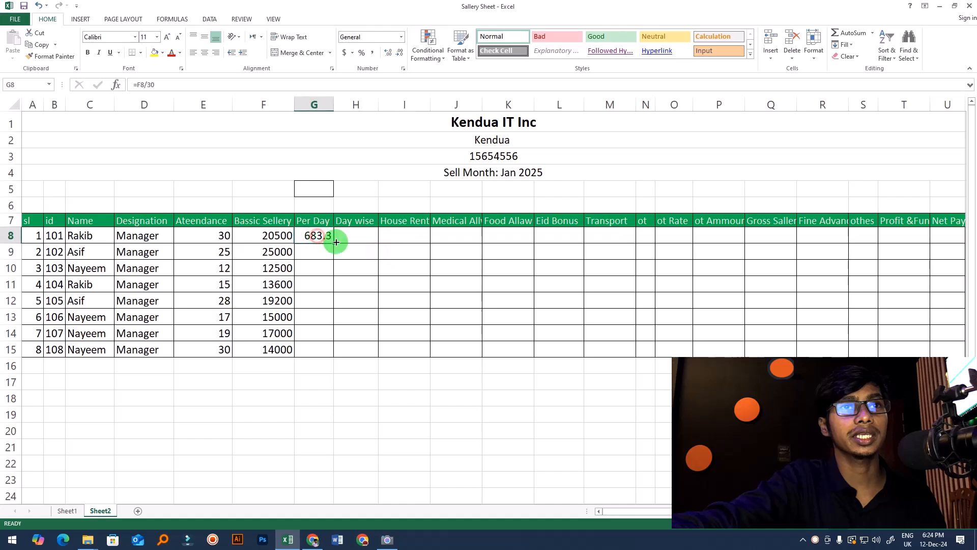
left_click_drag(335, 244, 338, 357)
left_click(391, 314)
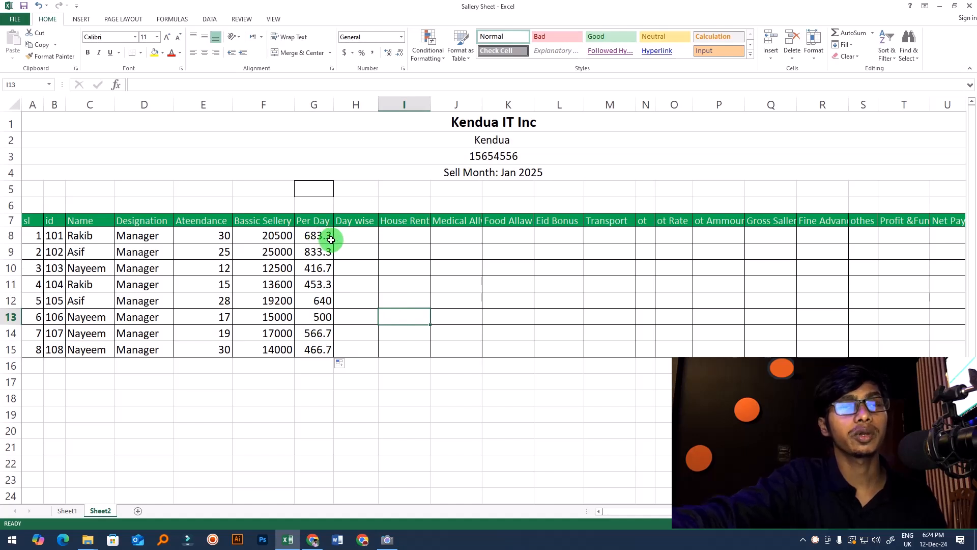
Step: Format the Per Day values in G8:G15 to show no decimal places
left_click(393, 267)
left_click_drag(321, 236, 319, 346)
left_click(384, 321)
left_click_drag(318, 234, 318, 349)
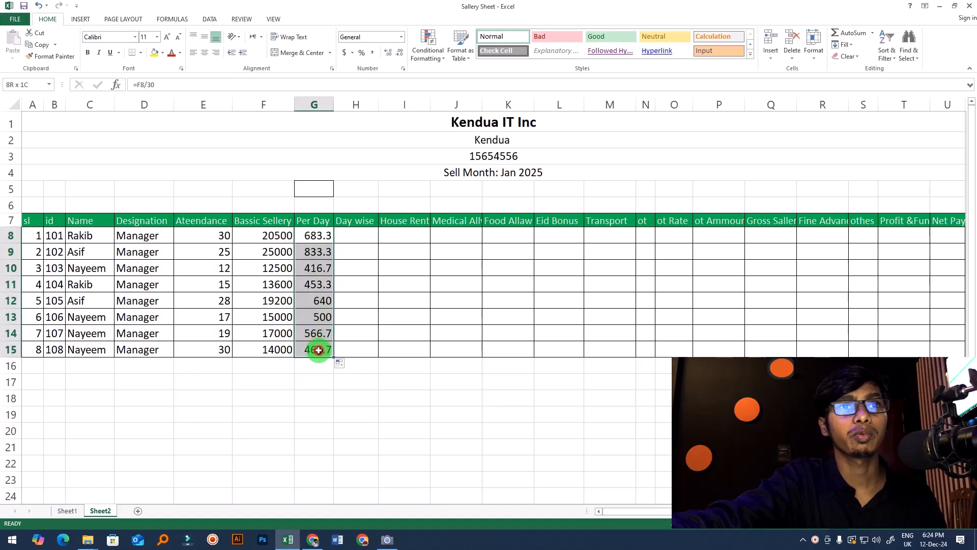
left_click(400, 57)
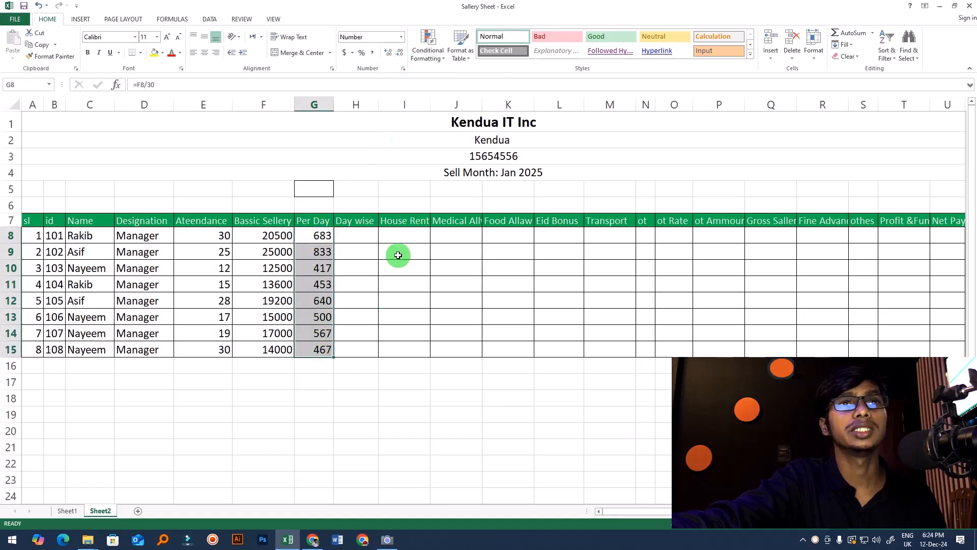
left_click(388, 284)
left_click_drag(322, 236, 322, 349)
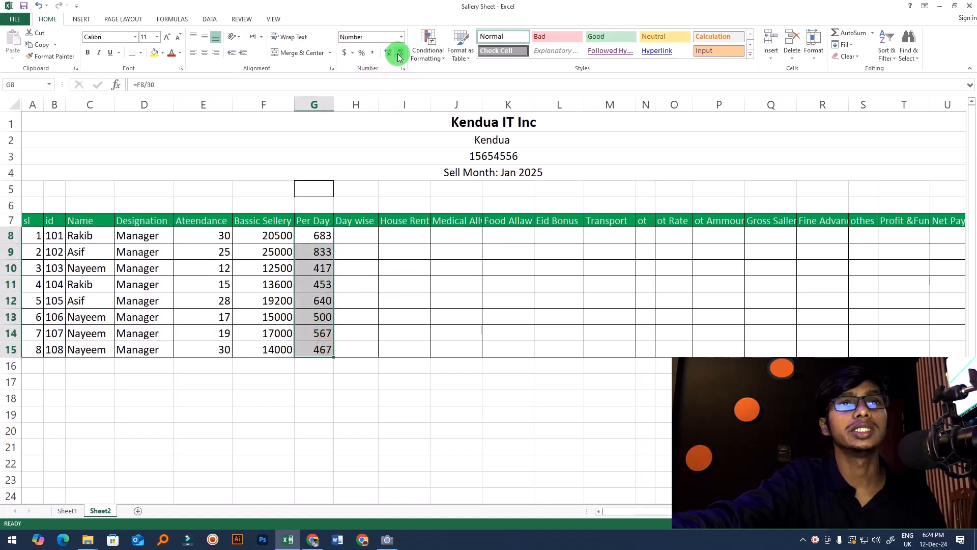
left_click(368, 284)
left_click(373, 266)
left_click(363, 234)
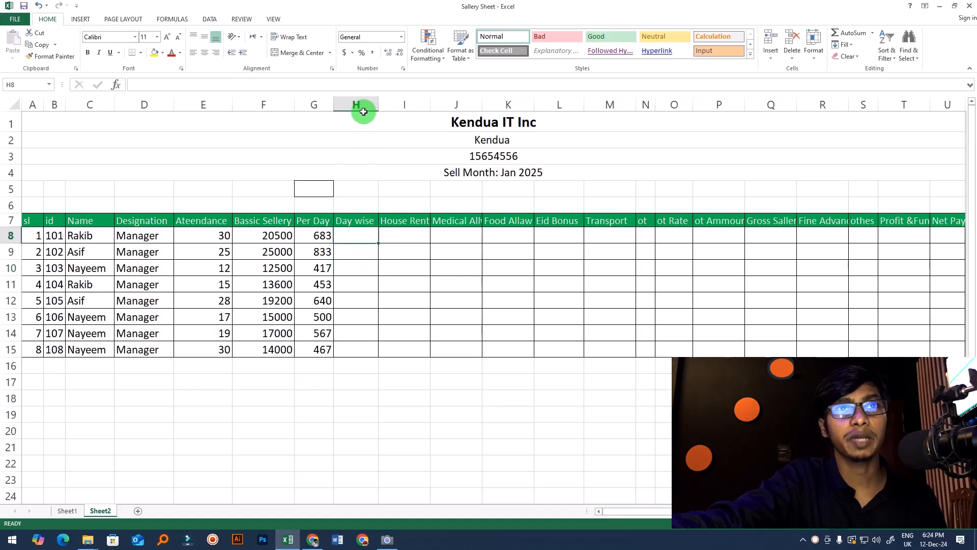
left_click(370, 288)
left_click_drag(367, 230, 364, 349)
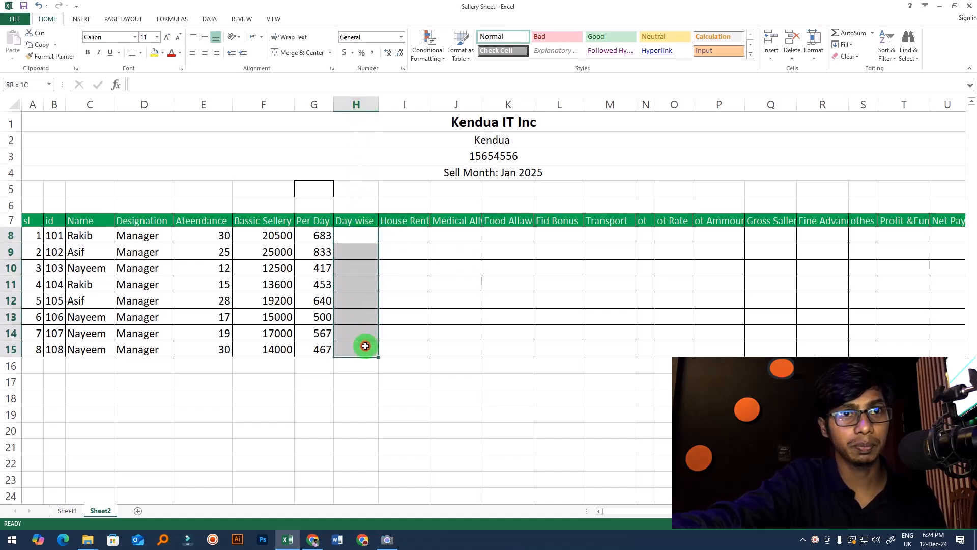
left_click(447, 266)
left_click(366, 235)
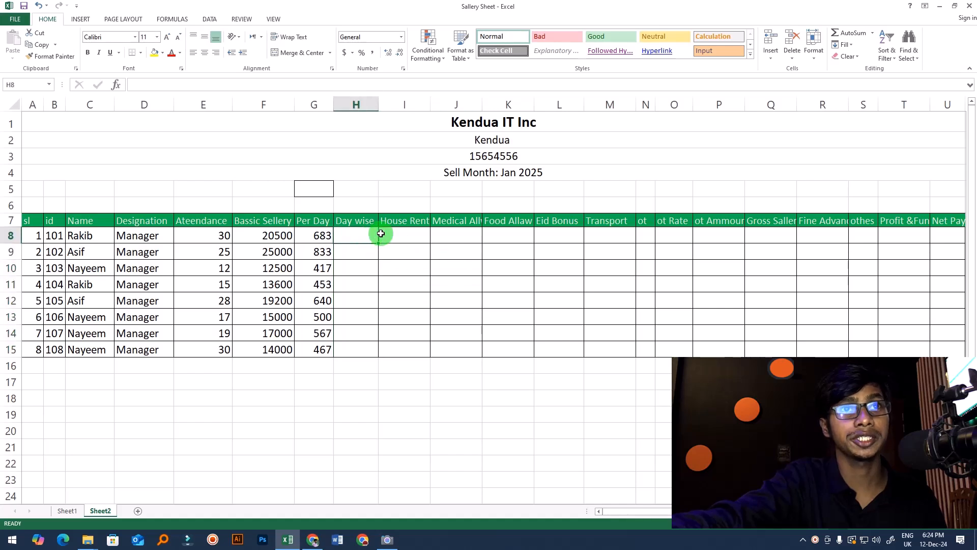
left_click(217, 236)
left_click(357, 235)
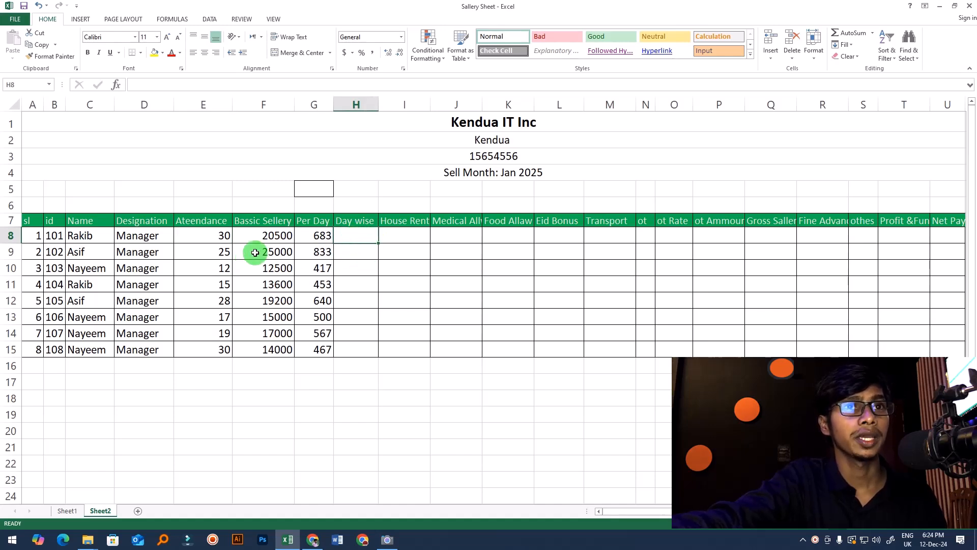
Step: Examine the attendance and per-day values of the first three employees alongside their Day wise cells
left_click(220, 252)
left_click(352, 253)
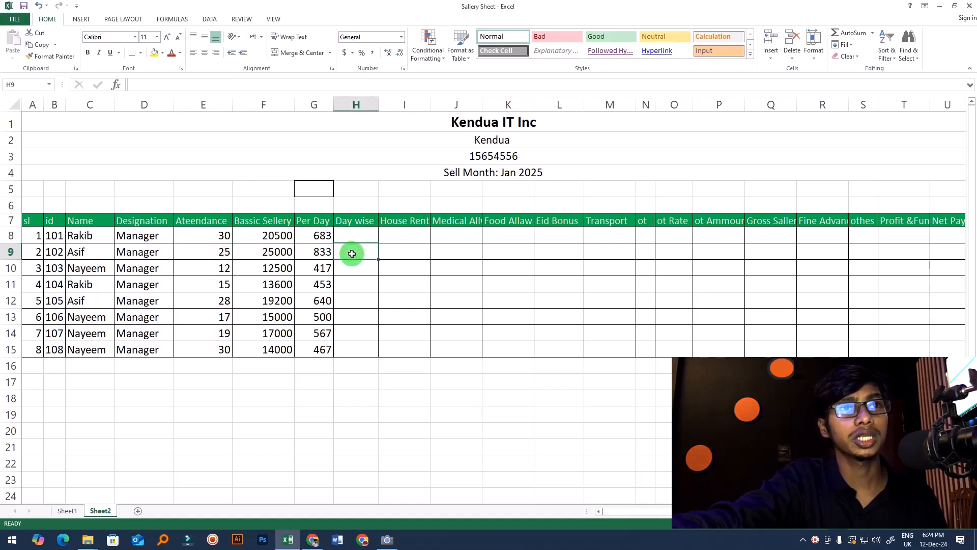
left_click(213, 269)
left_click(356, 268)
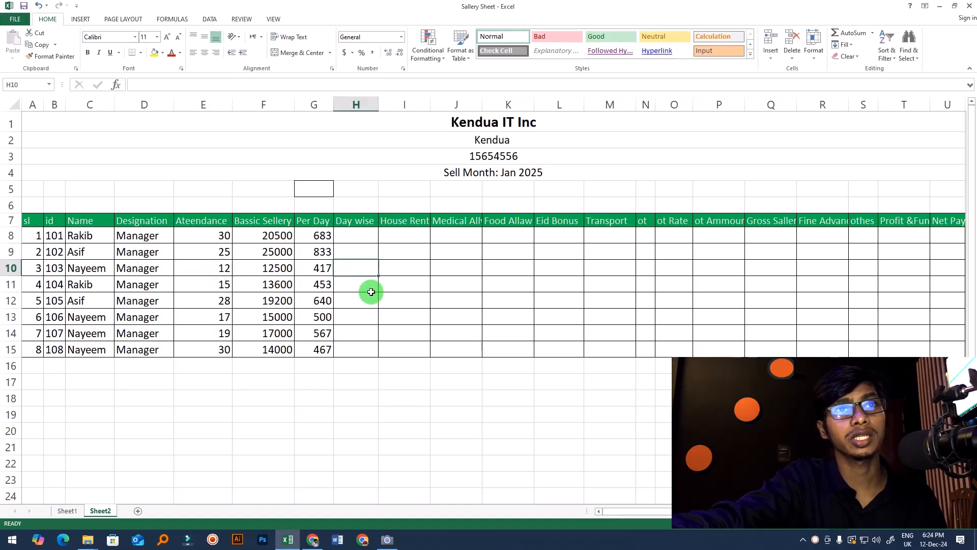
left_click(351, 235)
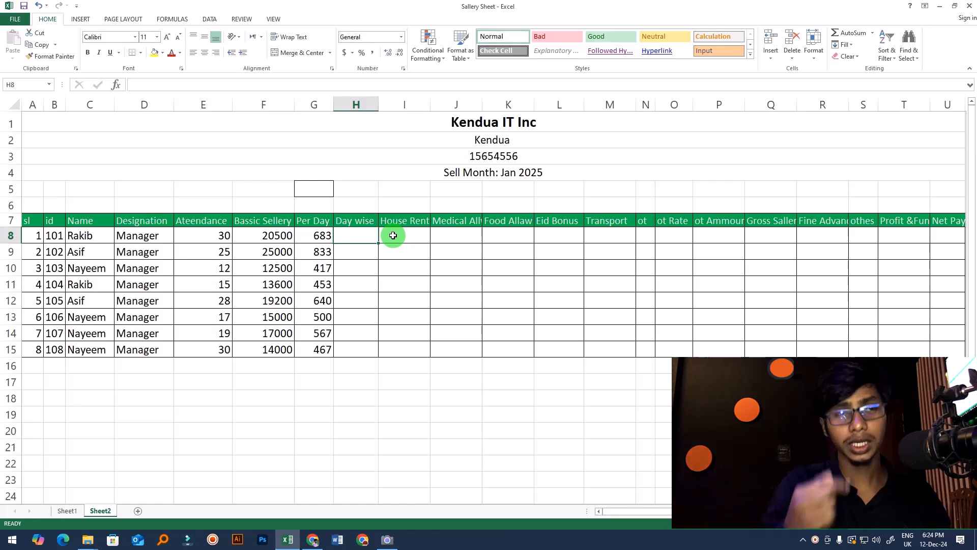
left_click(321, 236)
left_click(351, 237)
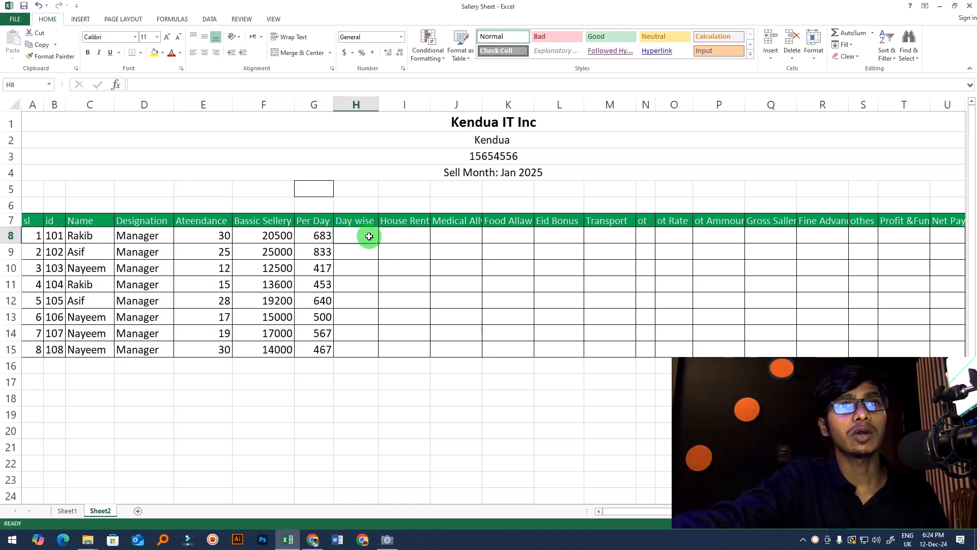
left_click(217, 237)
left_click(359, 238)
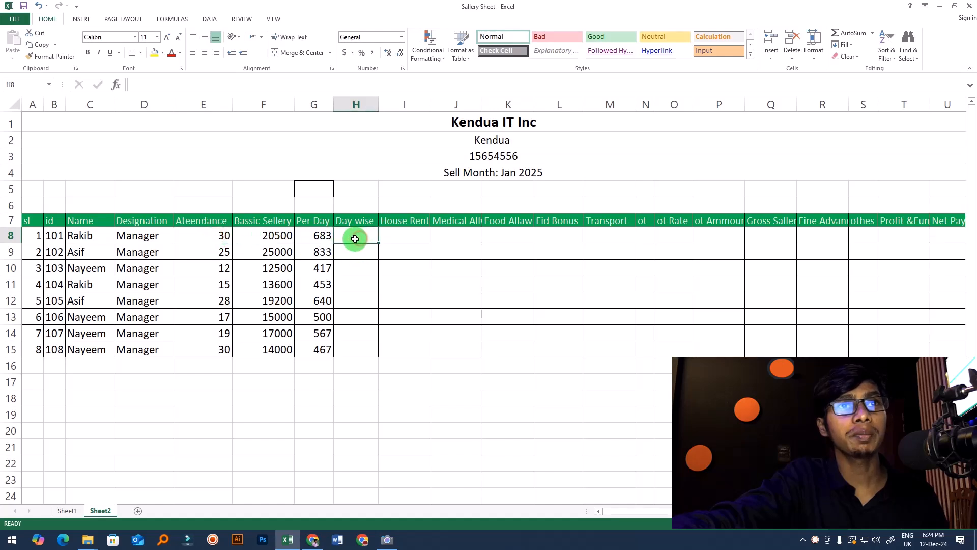
left_click(322, 235)
left_click(211, 231)
Step: Enter the formula =G8*E8 in H8 to calculate the first employee's day-wise salary
left_click(357, 237)
type("=")
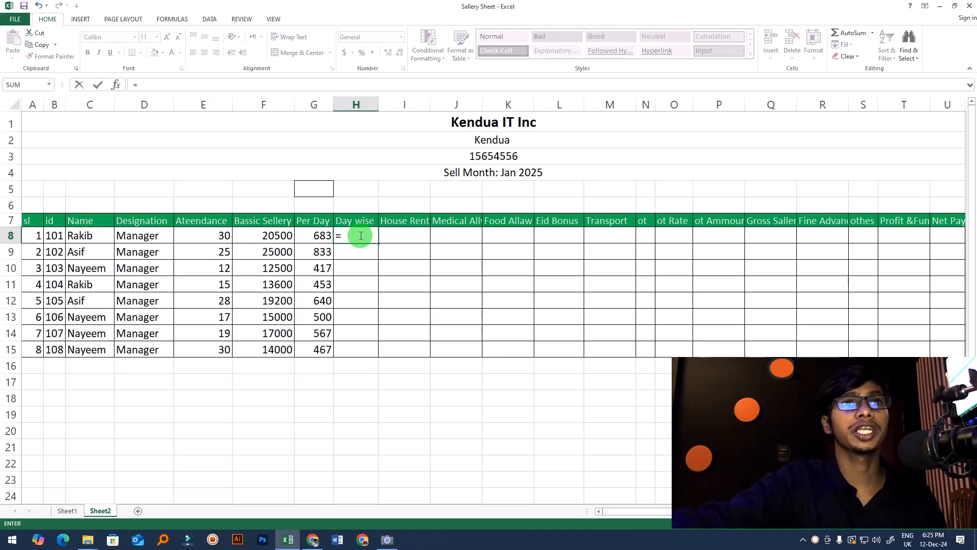
left_click(320, 237)
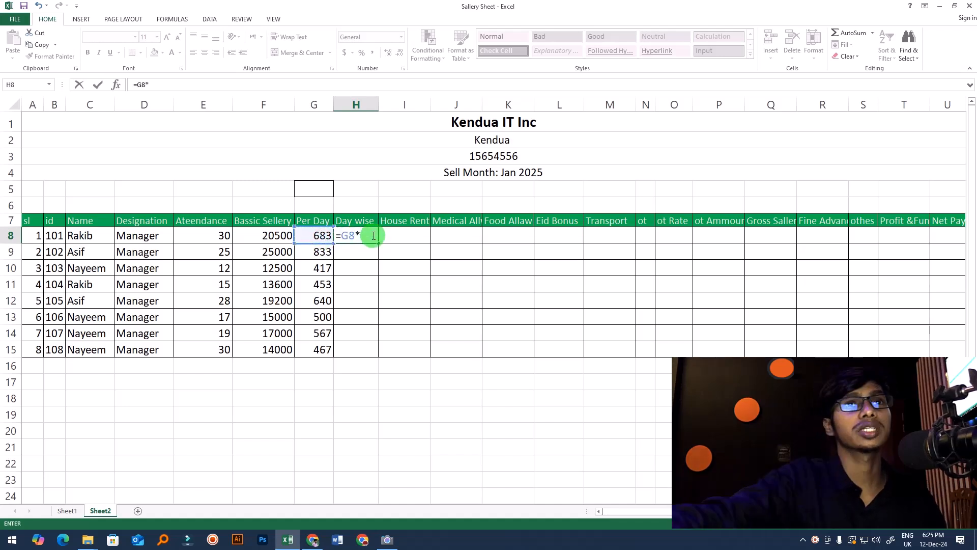
left_click(218, 236)
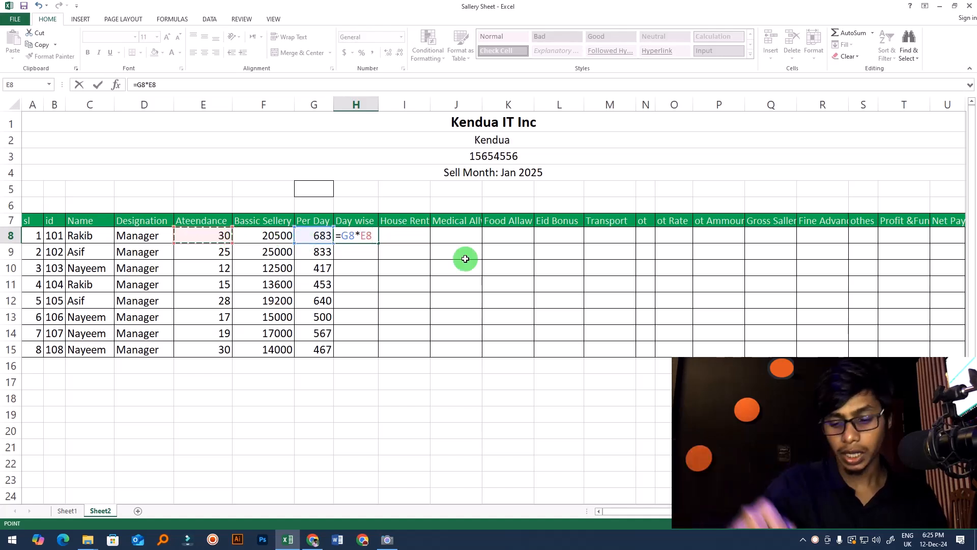
key("Return")
Step: Fill the Day wise formula from H8 down through H15
left_click(376, 238)
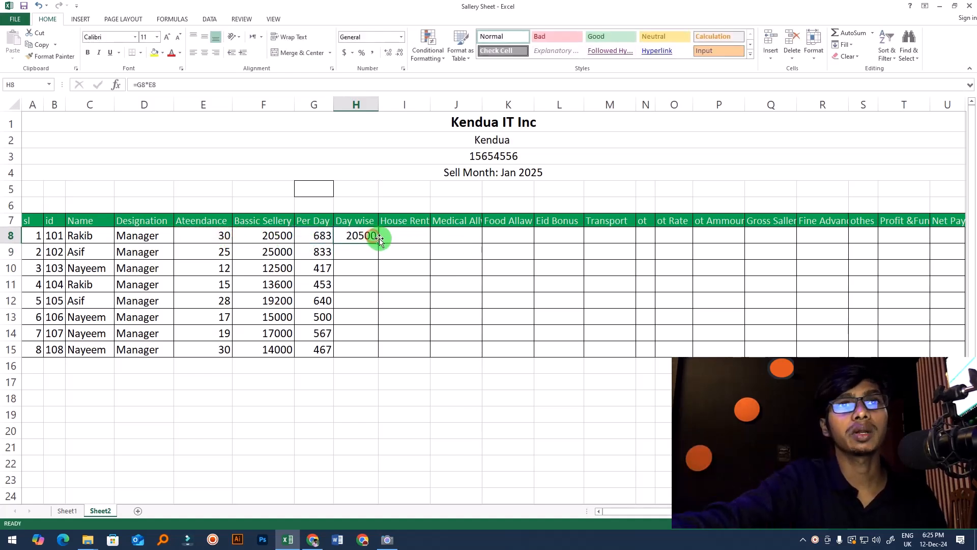
left_click_drag(378, 242, 380, 353)
left_click(435, 304)
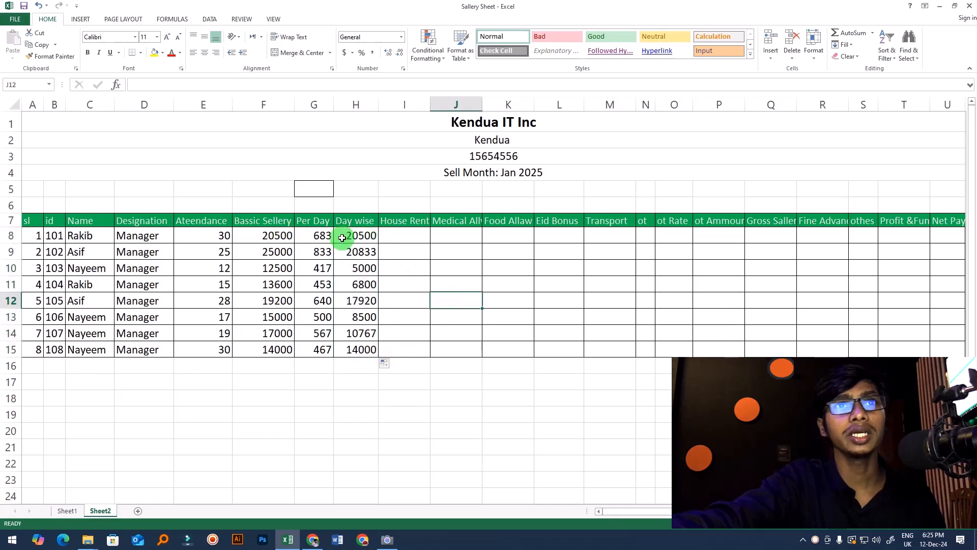
Step: Compare the Day wise results of the first two employees with their attendance and basic salary
left_click(367, 233)
left_click(210, 235)
left_click(358, 238)
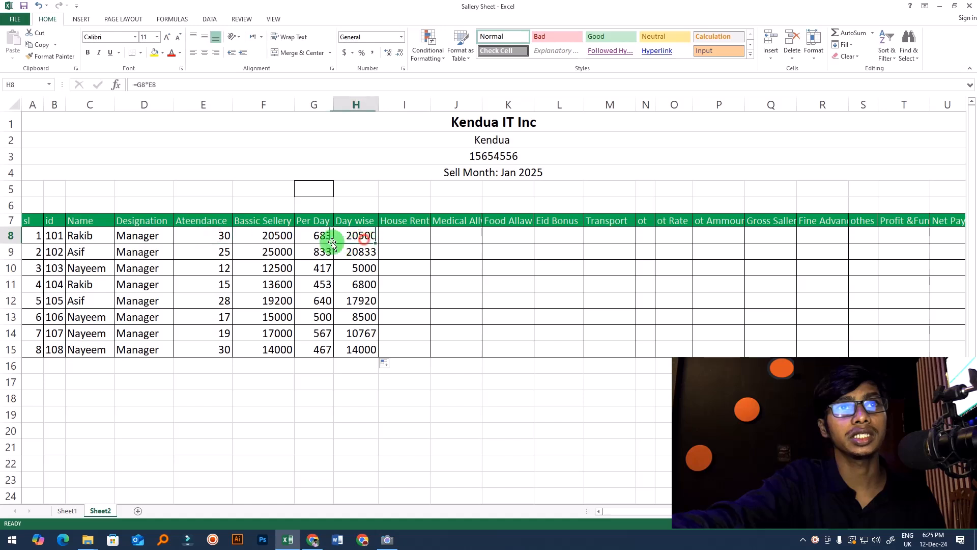
left_click(268, 239)
left_click(356, 237)
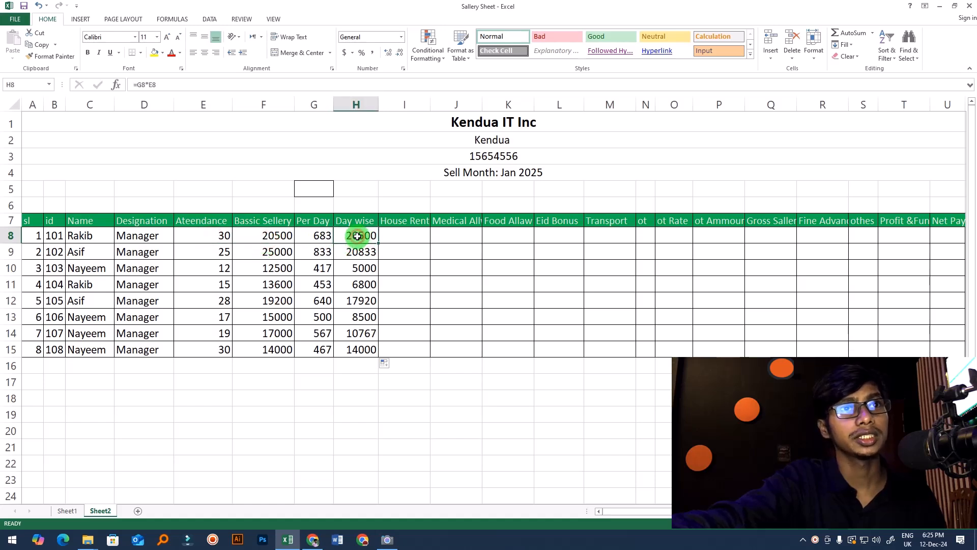
left_click(223, 253)
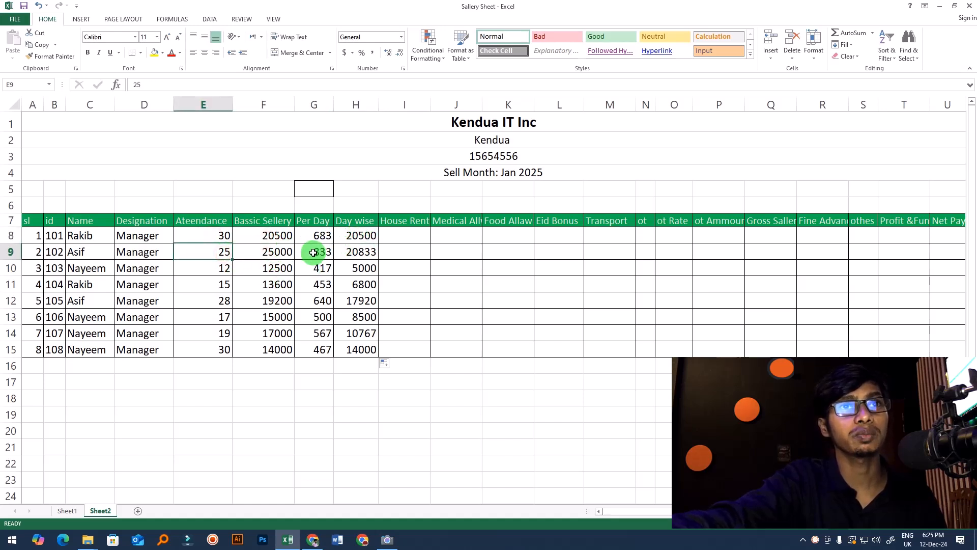
left_click(369, 254)
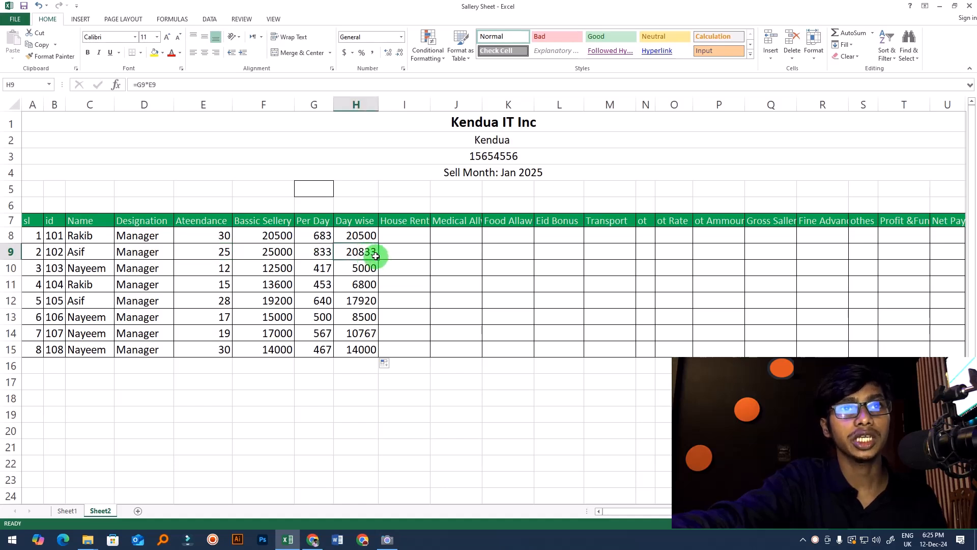
Step: Set the first employee's attendance in E8 to 25 and check the Day wise result in H8
left_click(221, 235)
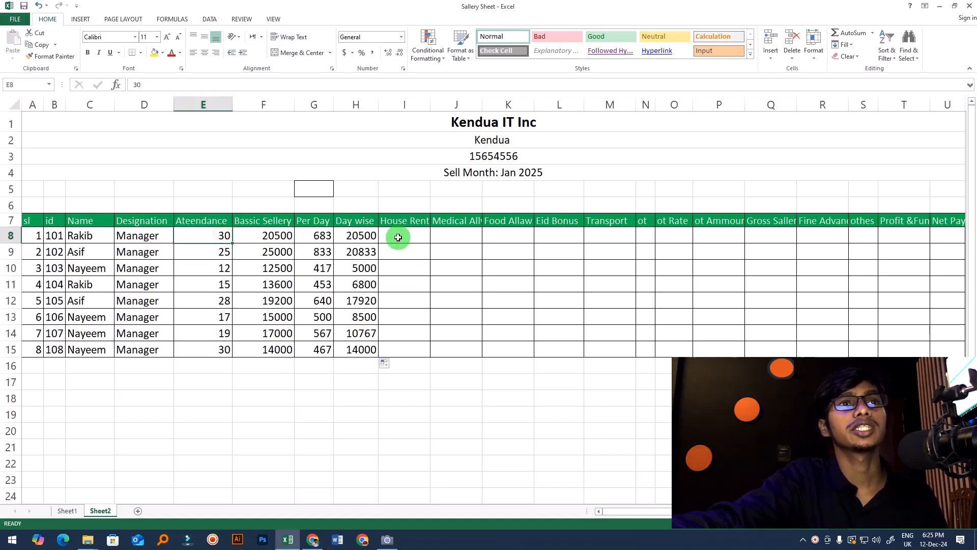
type("25")
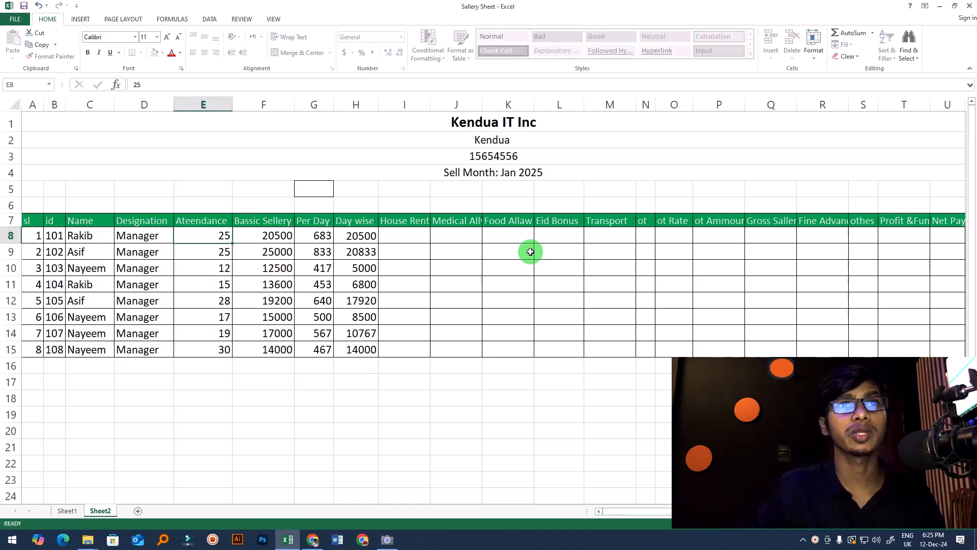
key("Return")
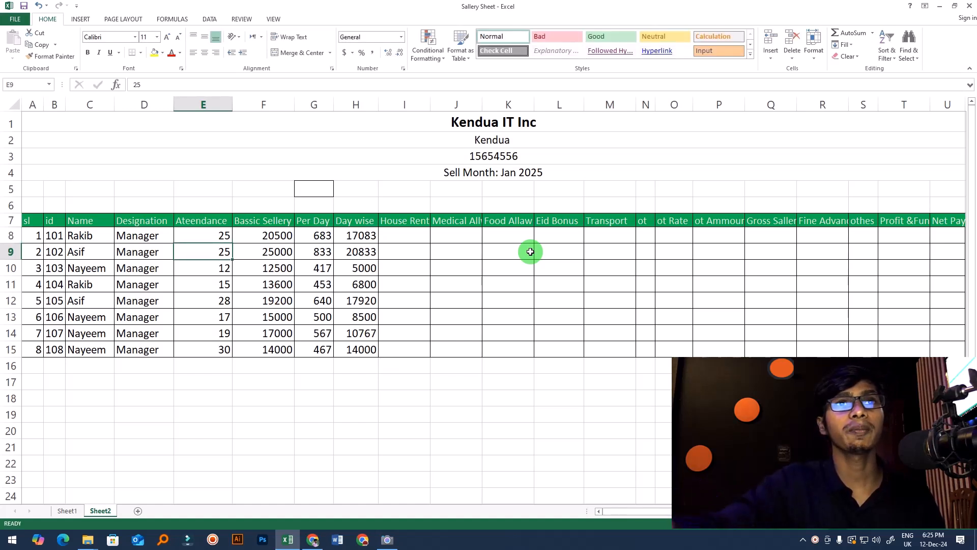
left_click(358, 233)
Step: Widen column I slightly so that the House Rent header fits
left_click(427, 258)
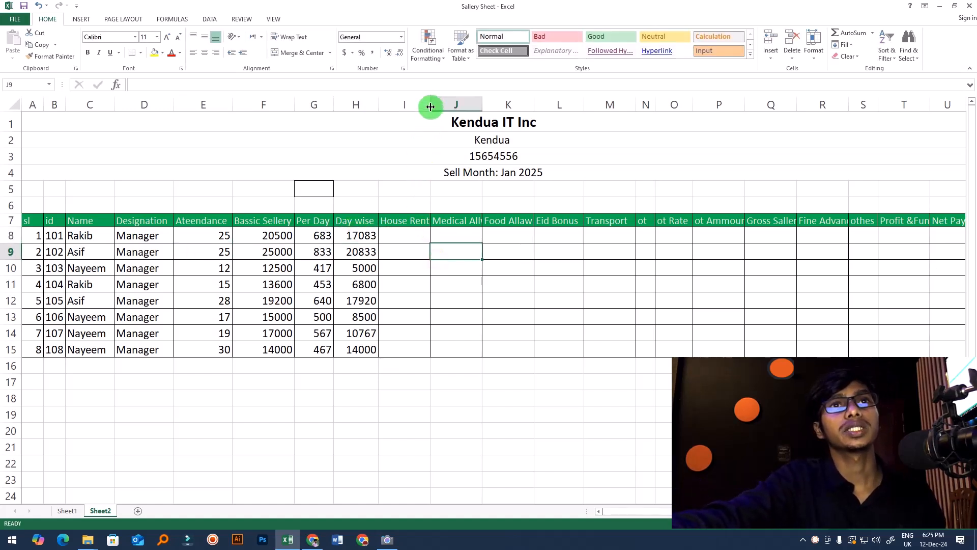
left_click_drag(430, 105, 434, 105)
left_click(428, 258)
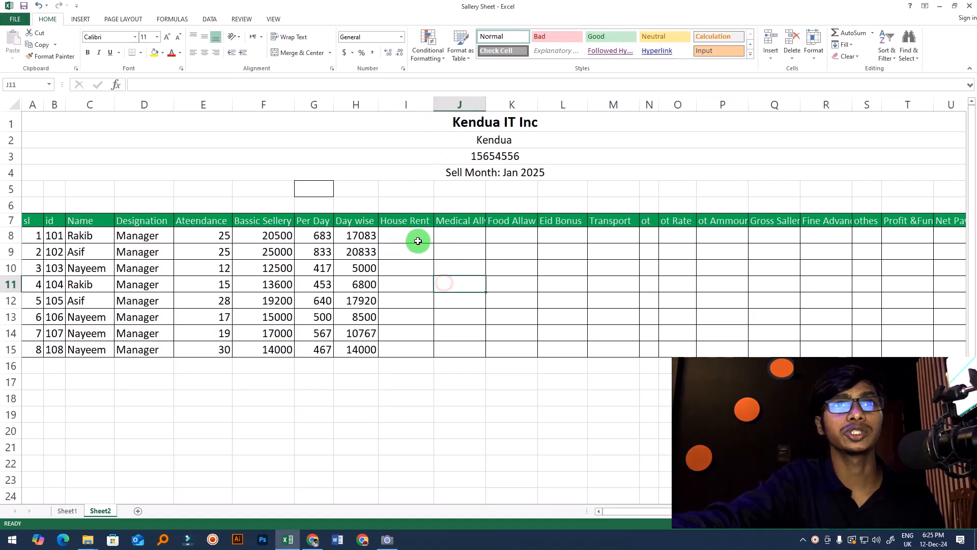
left_click(416, 240)
left_click(436, 291)
left_click(418, 236)
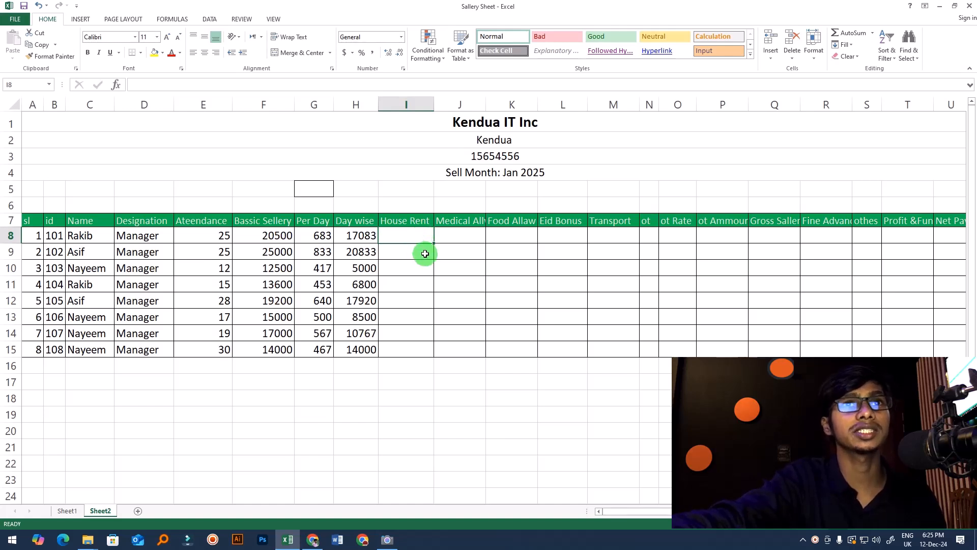
left_click(418, 284)
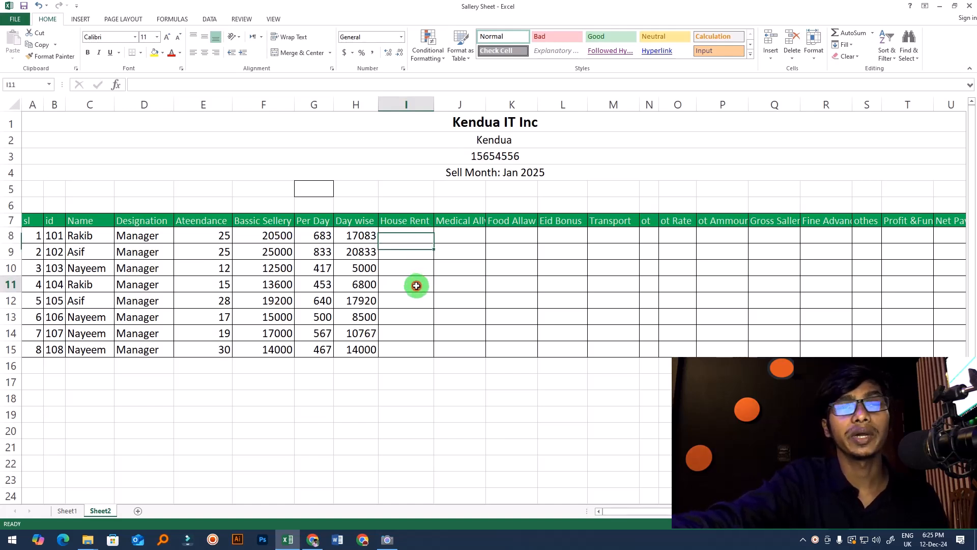
left_click(404, 235)
left_click(420, 280)
Step: Enter the formula =F8*20% in I8 to calculate the first employee's house rent
left_click(405, 237)
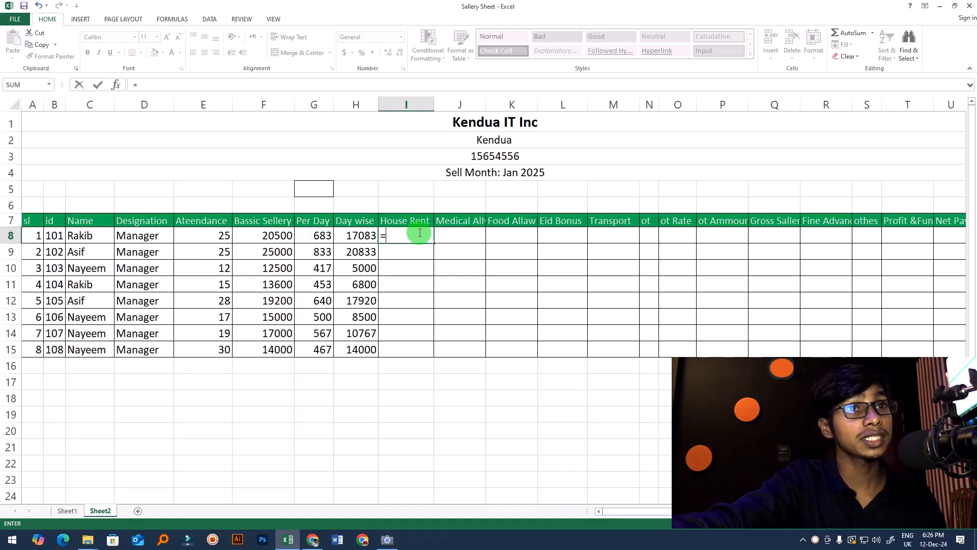
left_click(267, 235)
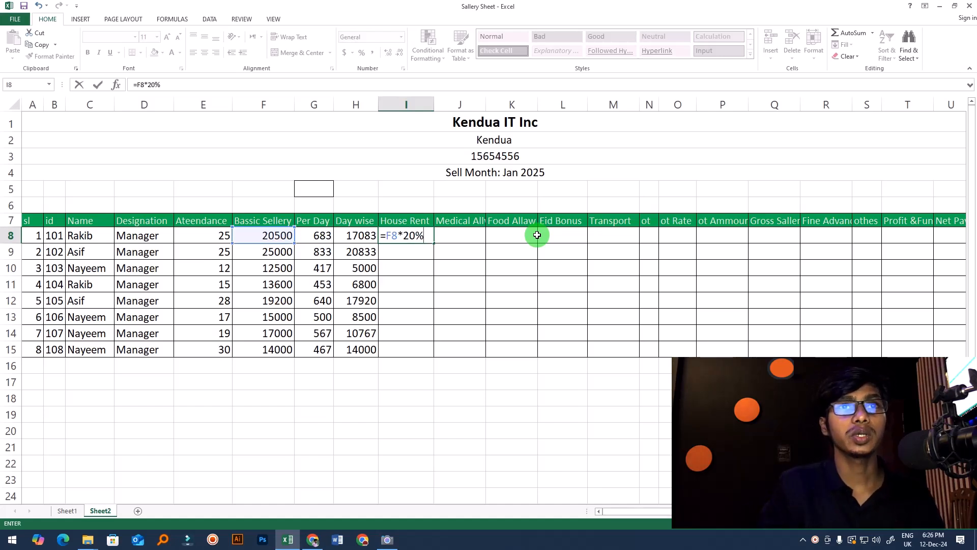
key("Return")
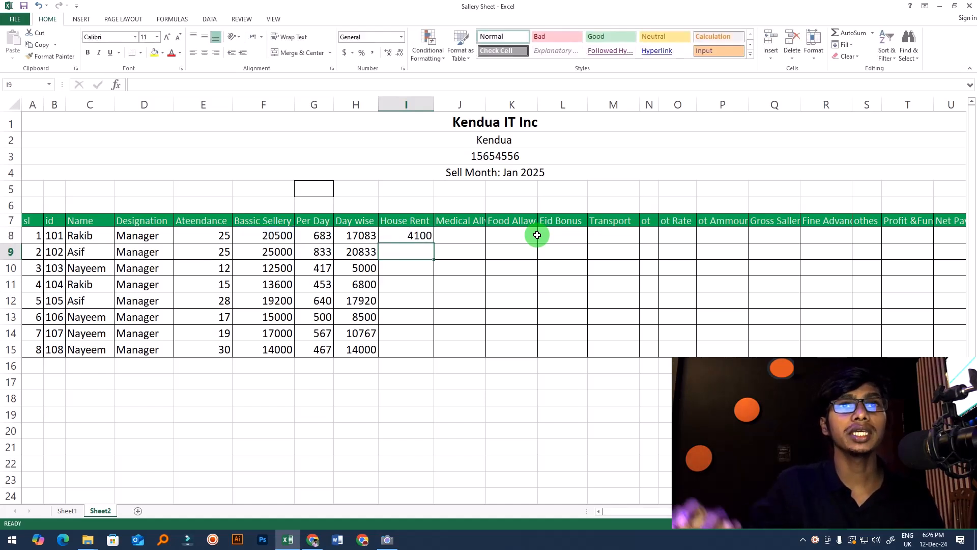
Step: Fill the House Rent formula from I8 down through I15 and check the filled cells
left_click(420, 237)
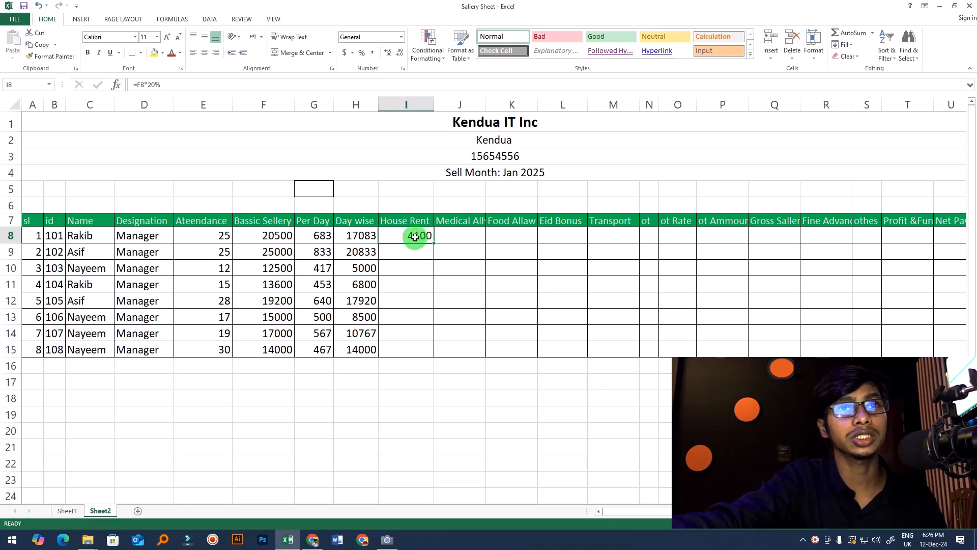
left_click(415, 250)
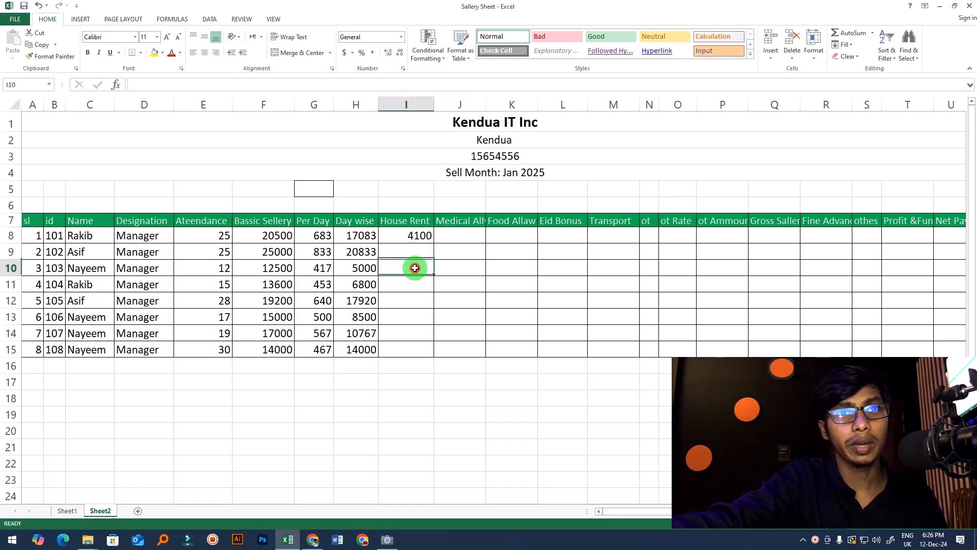
left_click(415, 270)
left_click(406, 334)
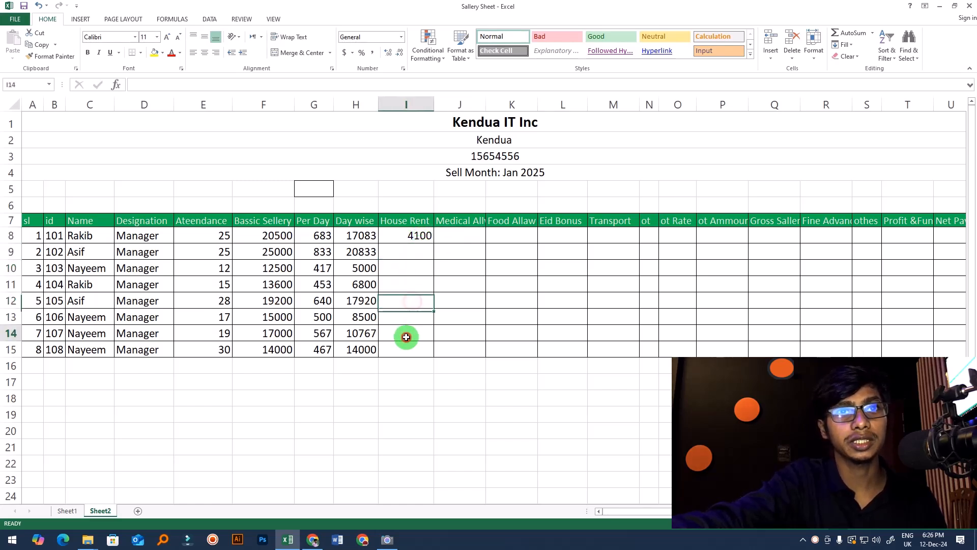
left_click(412, 235)
left_click_drag(436, 246, 437, 352)
left_click(495, 319)
left_click_drag(411, 236, 414, 350)
left_click(496, 314)
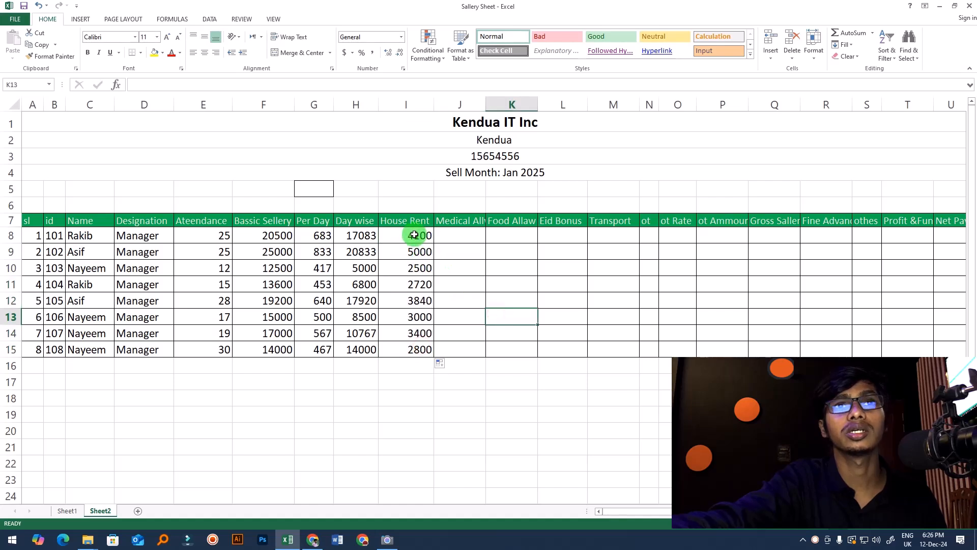
left_click(430, 235)
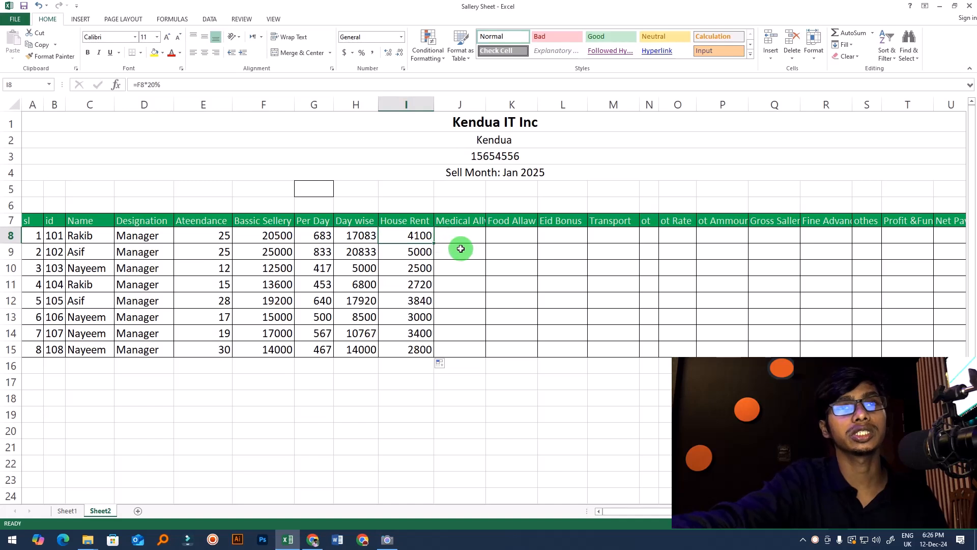
left_click(393, 267)
Step: Auto-fit the width of column J to the full Medical Allwance header
left_click(460, 236)
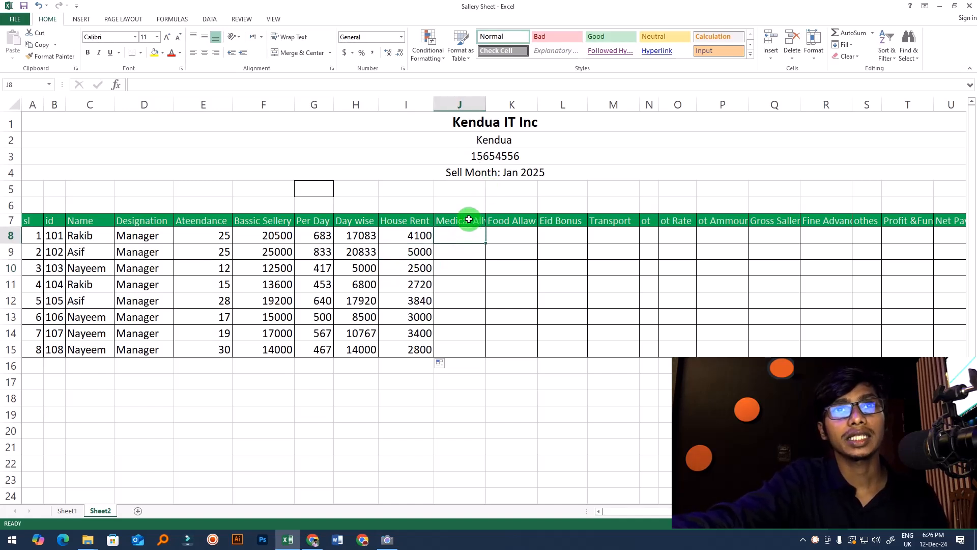
left_click(468, 220)
double_click(485, 104)
Step: Enter the formula =F8*25% in J8 to calculate the first employee's medical allowance
left_click(478, 235)
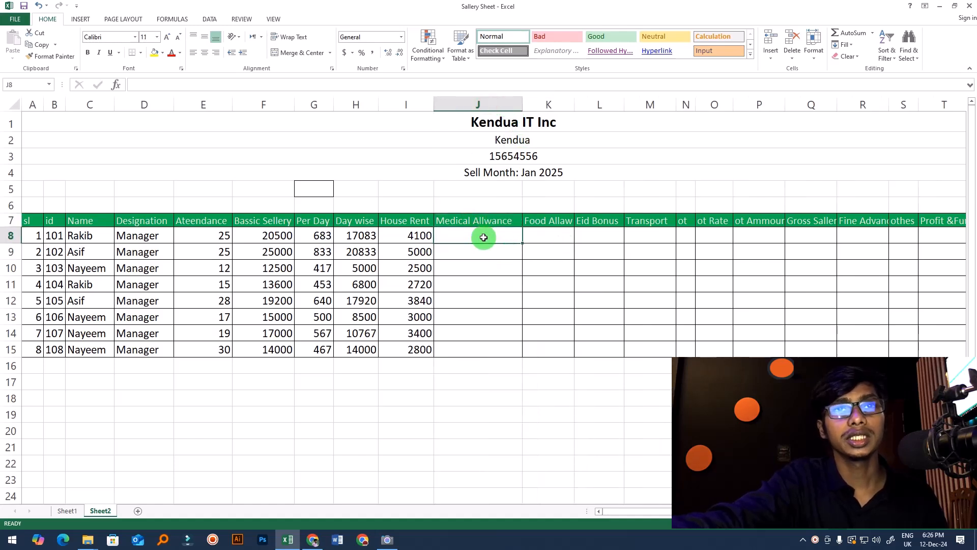
left_click(539, 265)
left_click(481, 240)
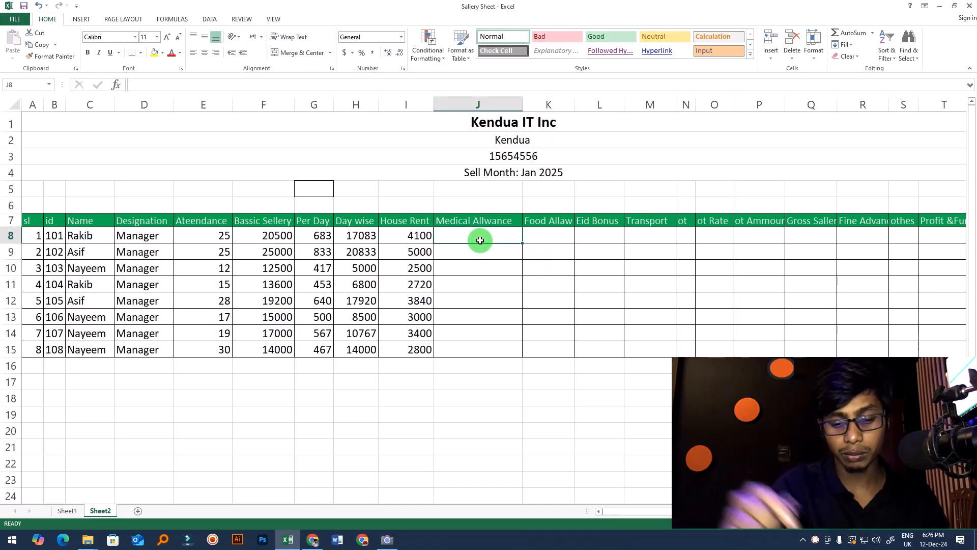
type("=")
left_click(274, 236)
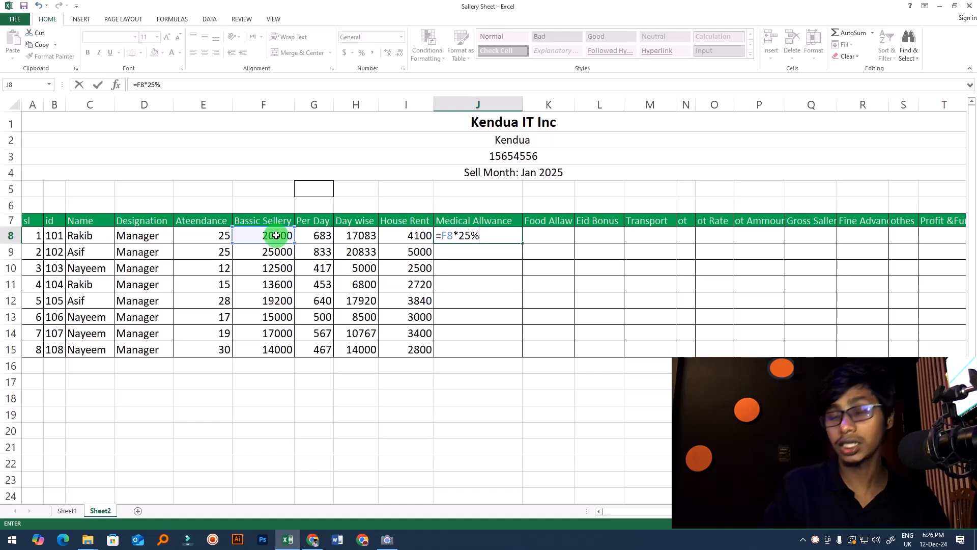
key("Return")
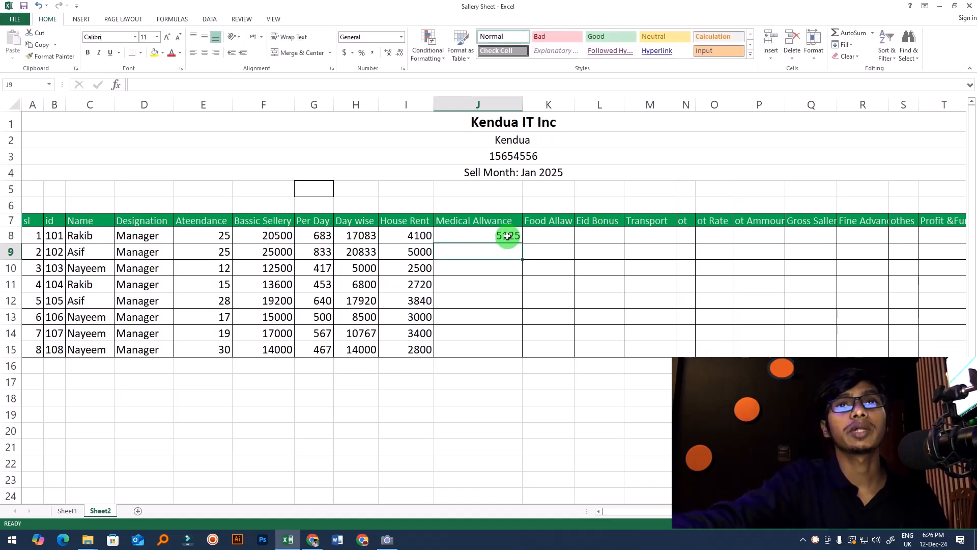
left_click(476, 229)
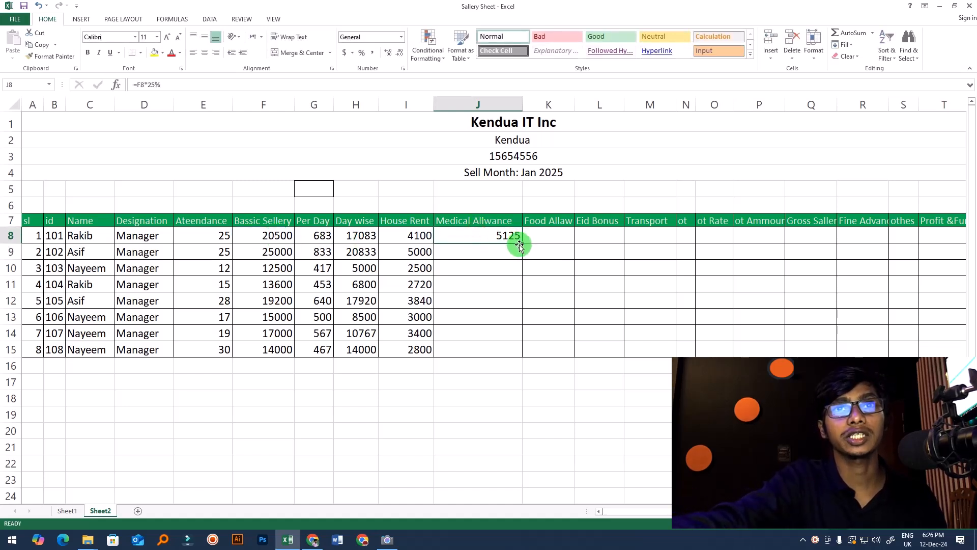
Step: Fill the Medical Allwance formula from J8 down through J15 and widen column K to fit the Food Allaw header
left_click_drag(521, 244, 526, 355)
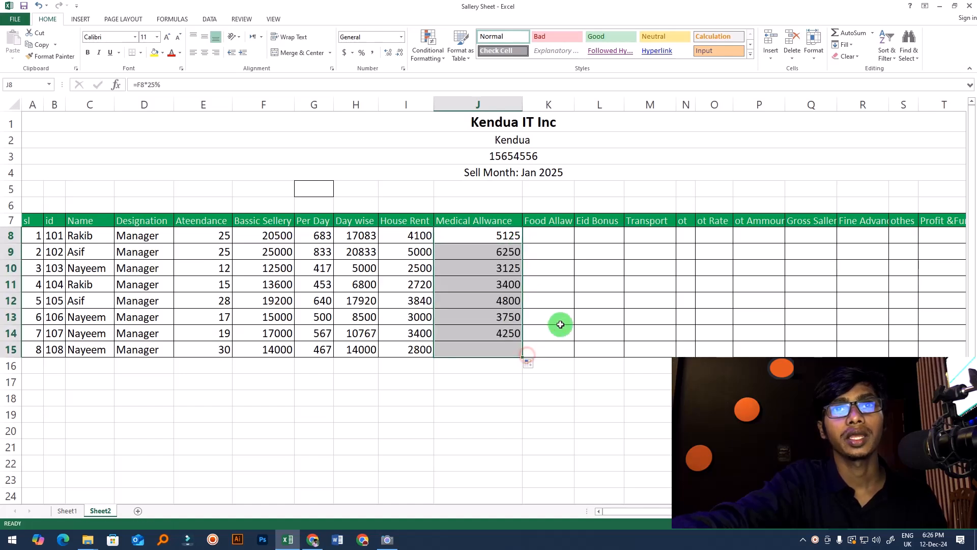
left_click(551, 237)
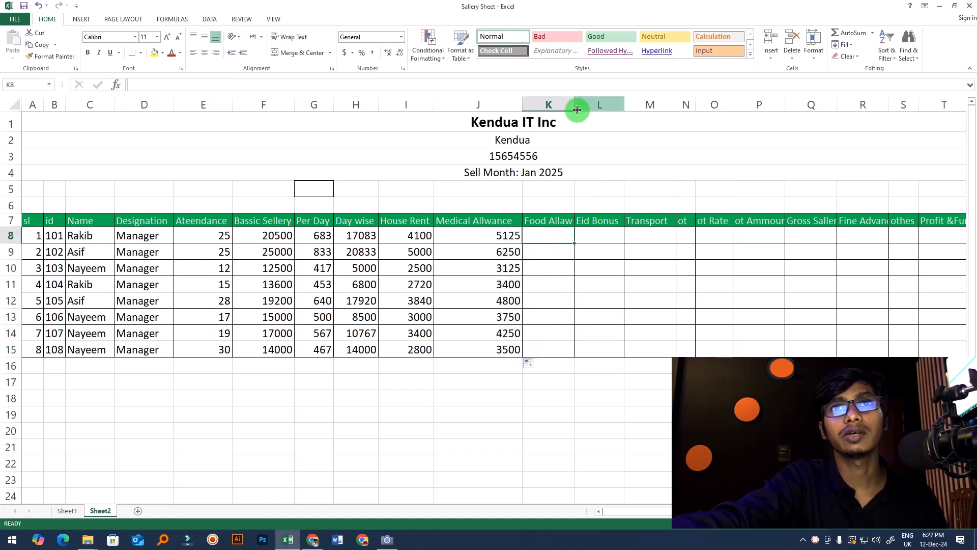
left_click_drag(571, 105, 573, 104)
left_click(559, 235)
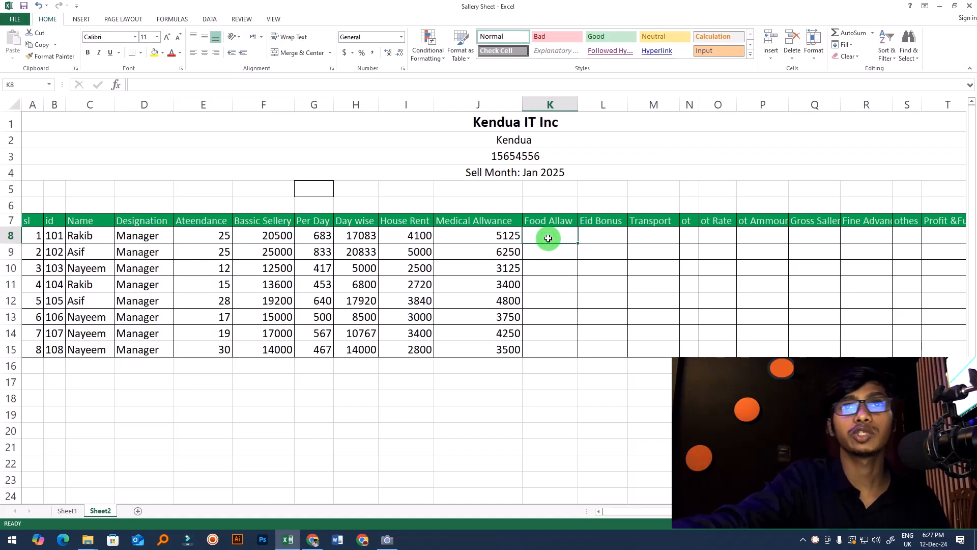
Step: Enter the formula =F8*10% in K8 to calculate the first employee's food allowance
type("=")
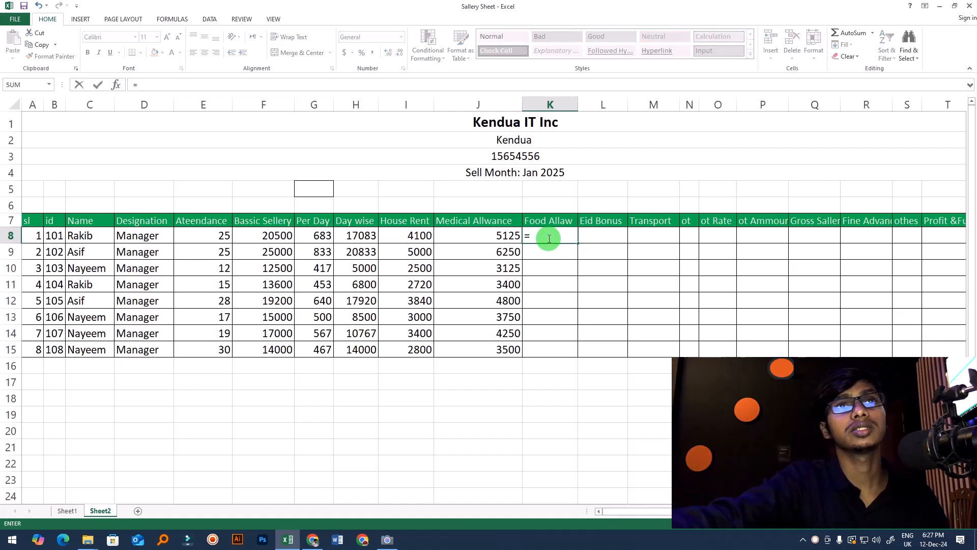
left_click(264, 236)
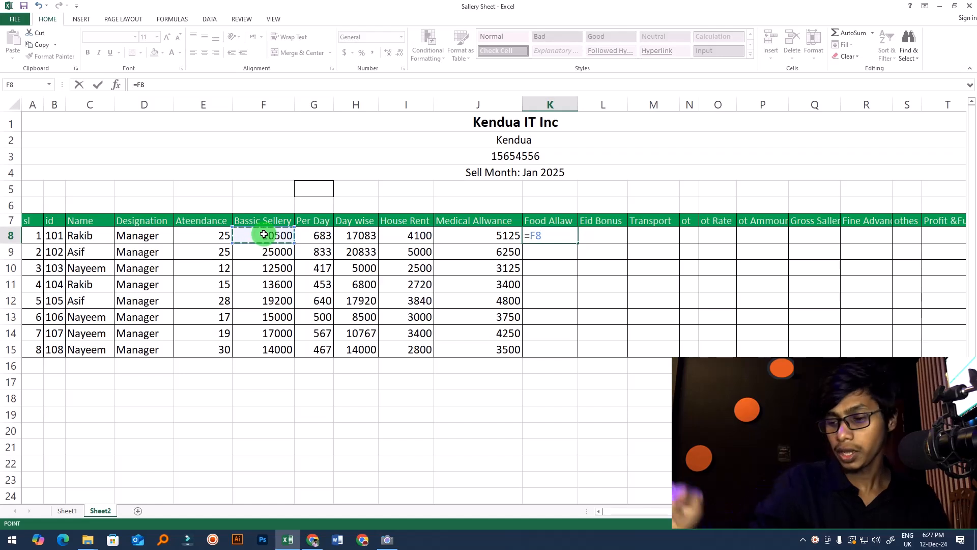
type("*")
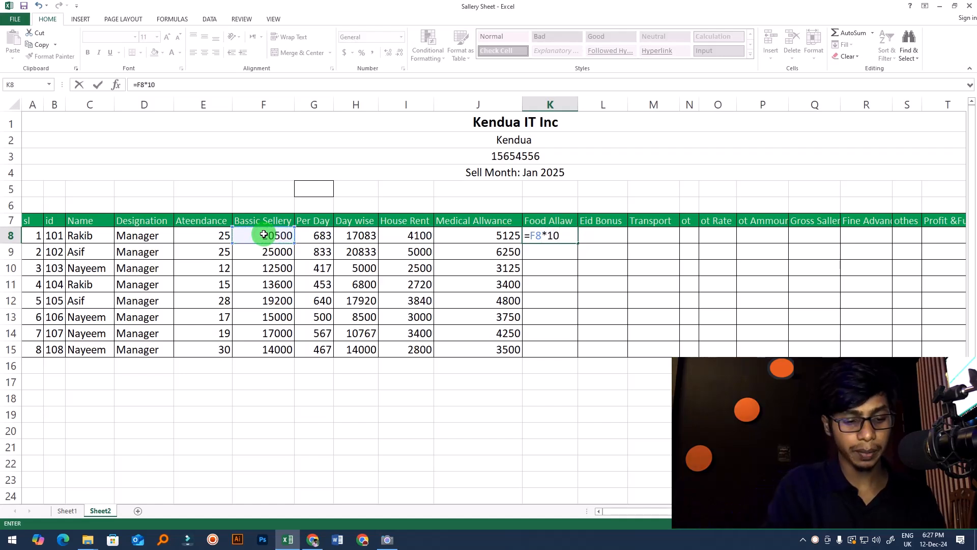
key("Return")
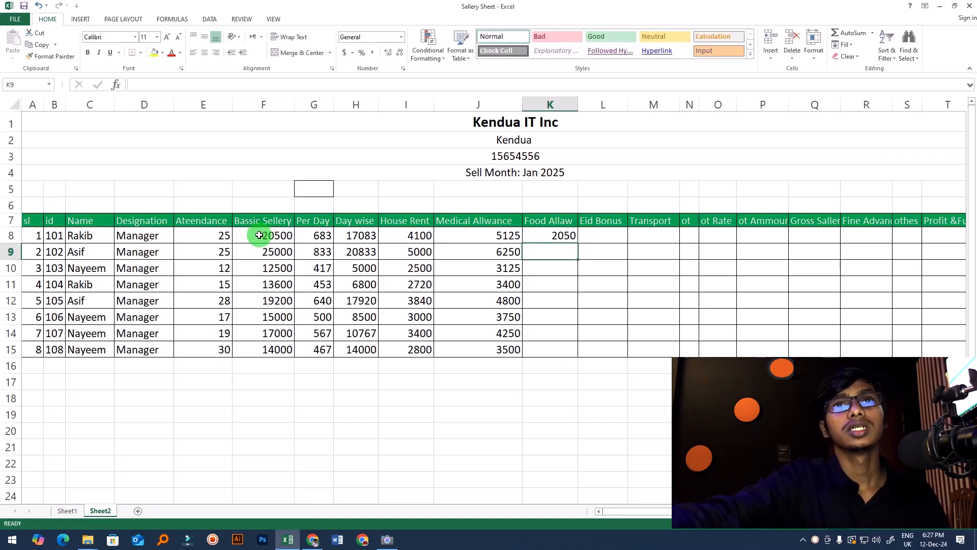
Step: Fill the Food Allaw formula from K8 down through K15
left_click(546, 236)
left_click_drag(577, 252, 573, 349)
left_click(622, 314)
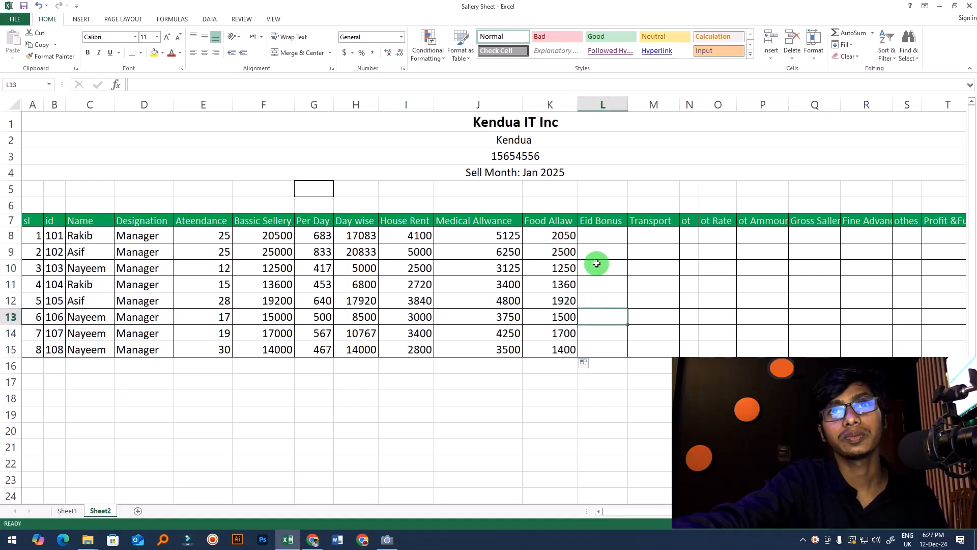
Step: Enter the formula =F8*50% in L8 to calculate the first employee's Eid bonus
left_click(597, 234)
left_click_drag(626, 515, 658, 514)
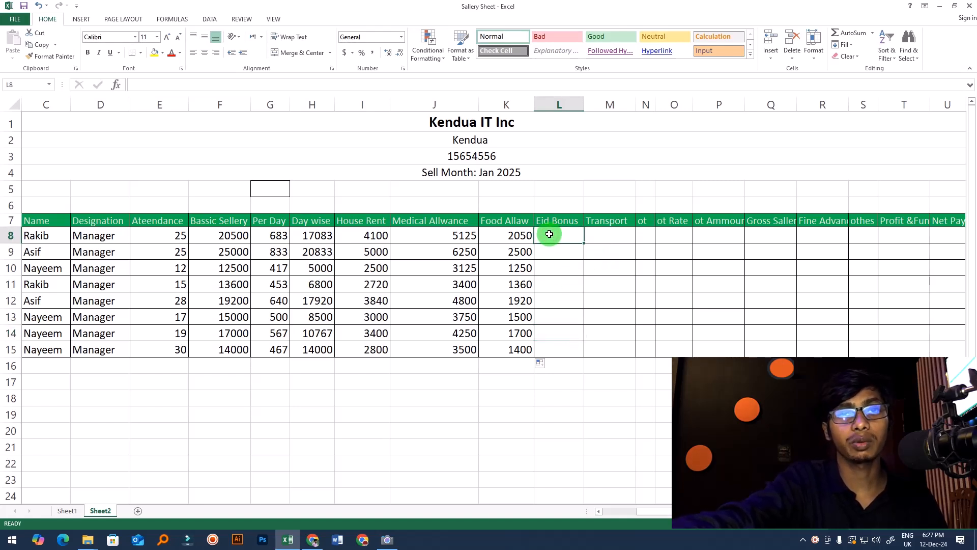
left_click(577, 278)
left_click(562, 238)
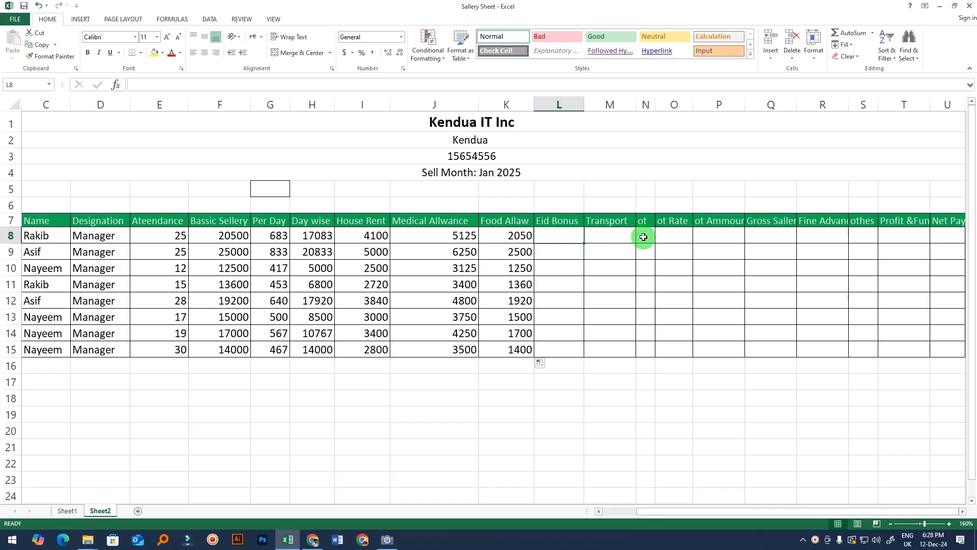
type("=")
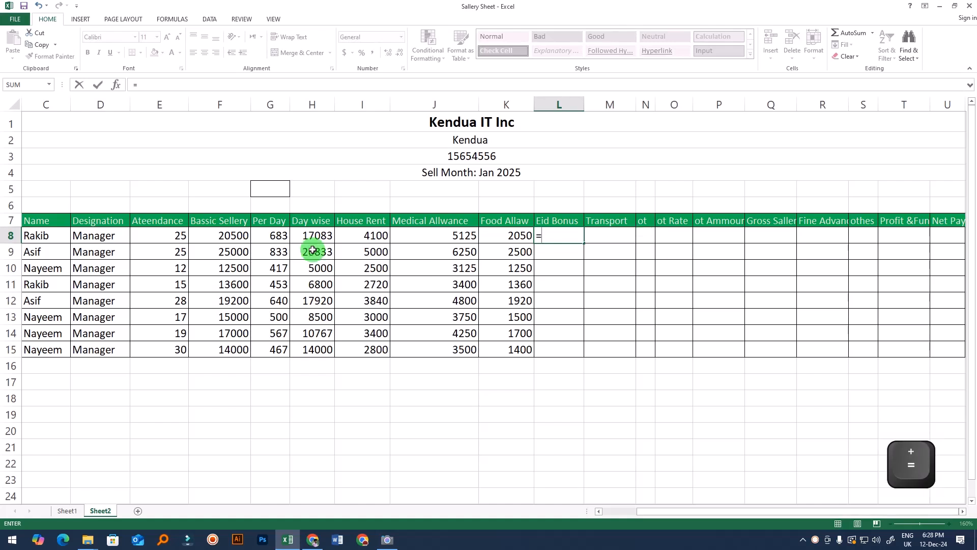
left_click(235, 235)
type("*50")
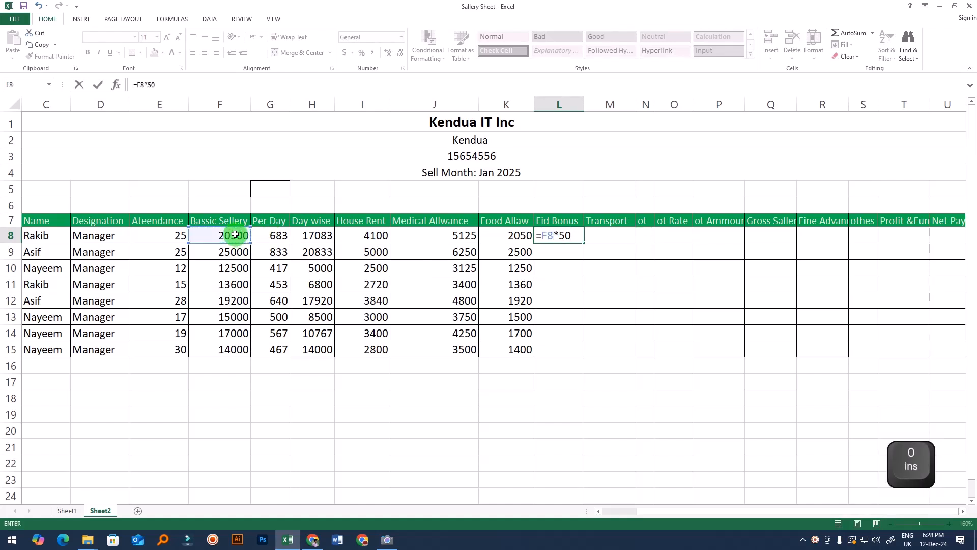
type("%")
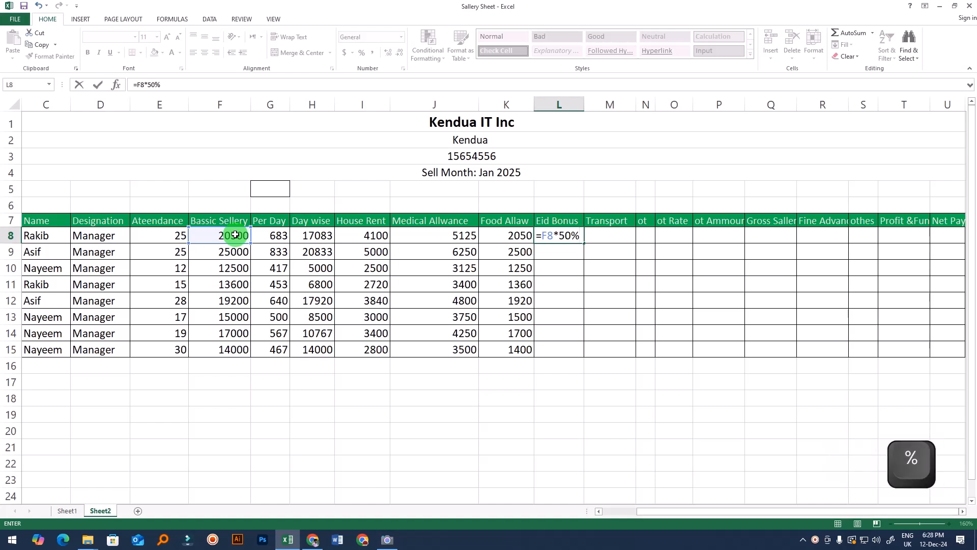
key("Return")
Step: Fill the Eid Bonus formula from L8 down through L15
left_click(549, 235)
left_click_drag(584, 243, 585, 352)
left_click(649, 307)
Step: Enter the formula =E8*50 in M8 to calculate the first employee's transport allowance from attendance
left_click(607, 241)
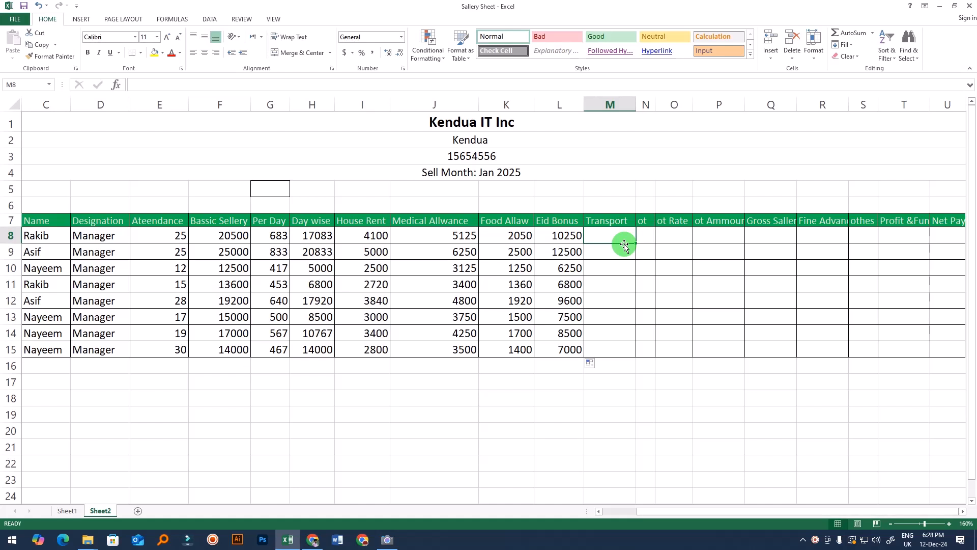
left_click(616, 231)
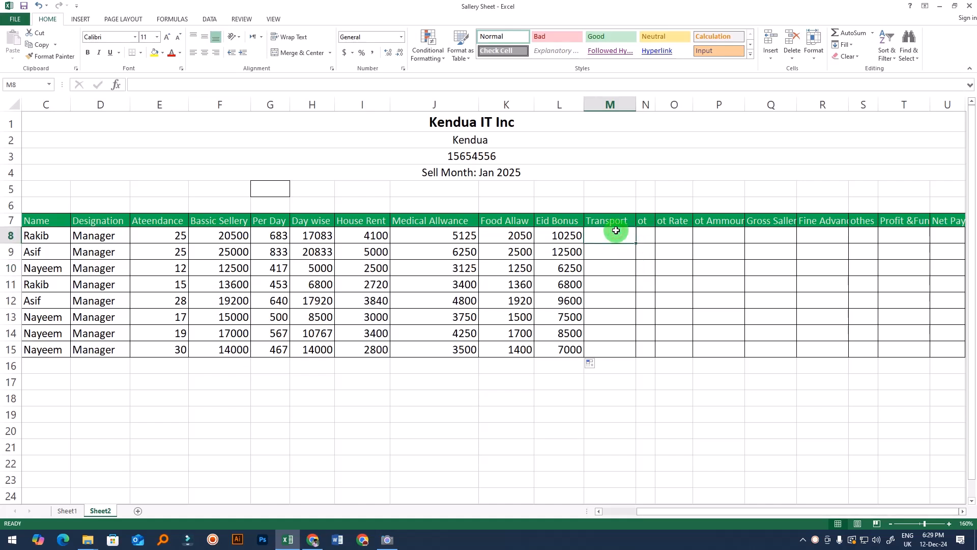
left_click(619, 286)
left_click(618, 239)
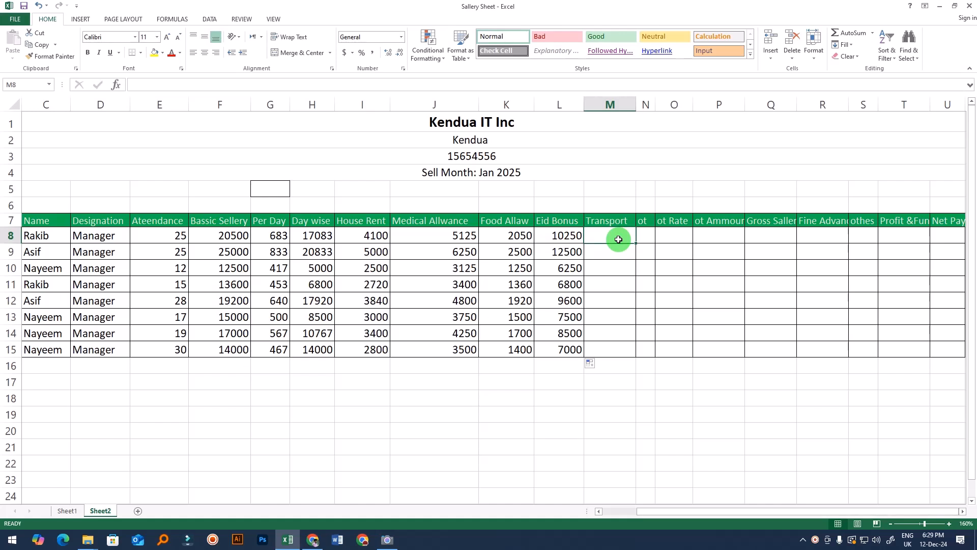
type("=")
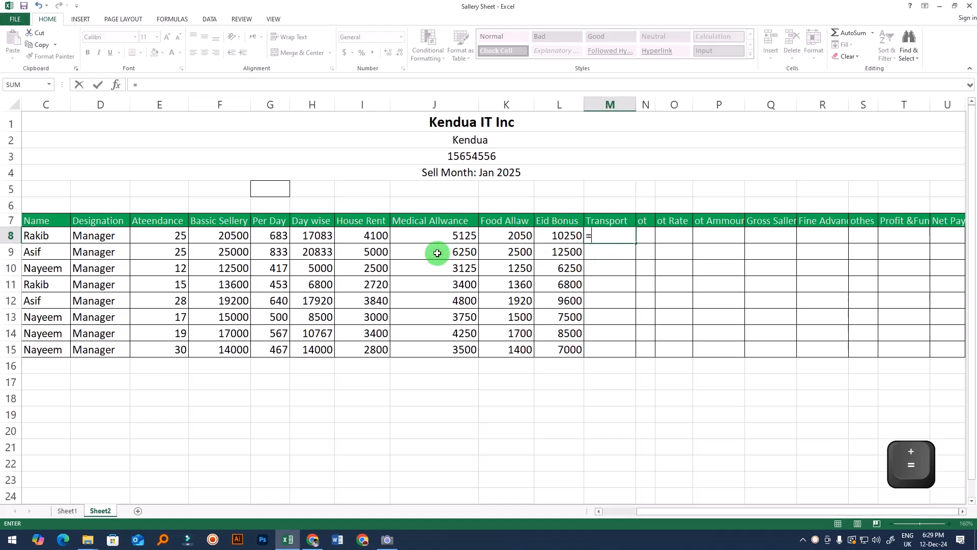
left_click(175, 232)
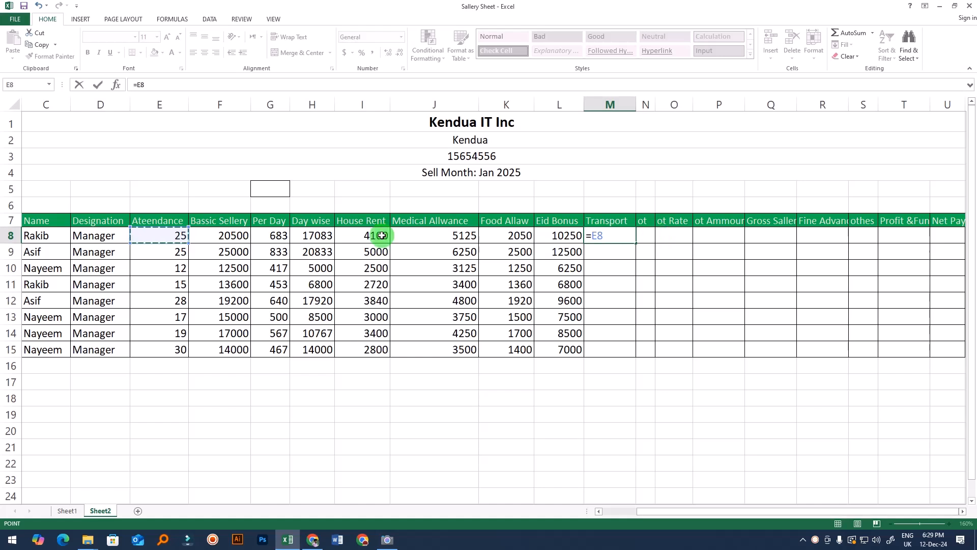
type("*50")
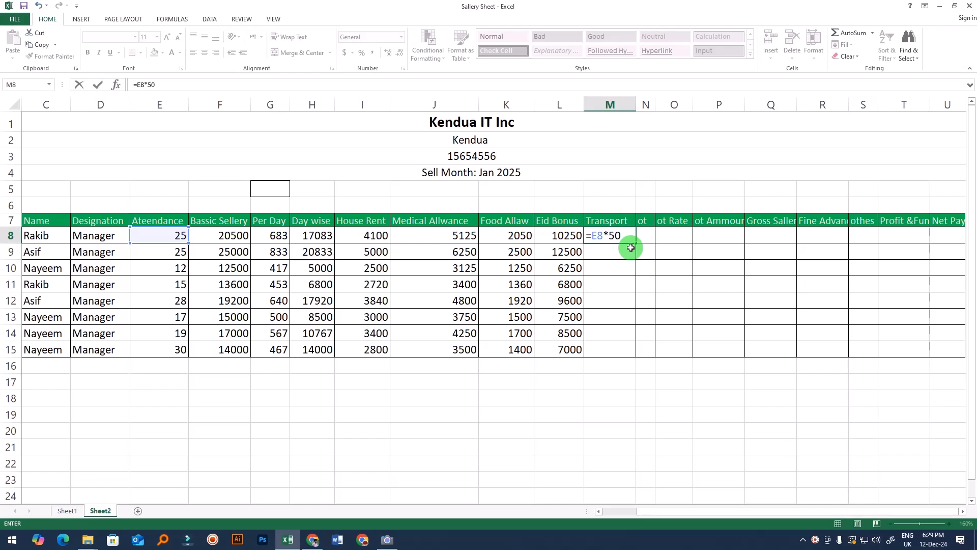
key("Return")
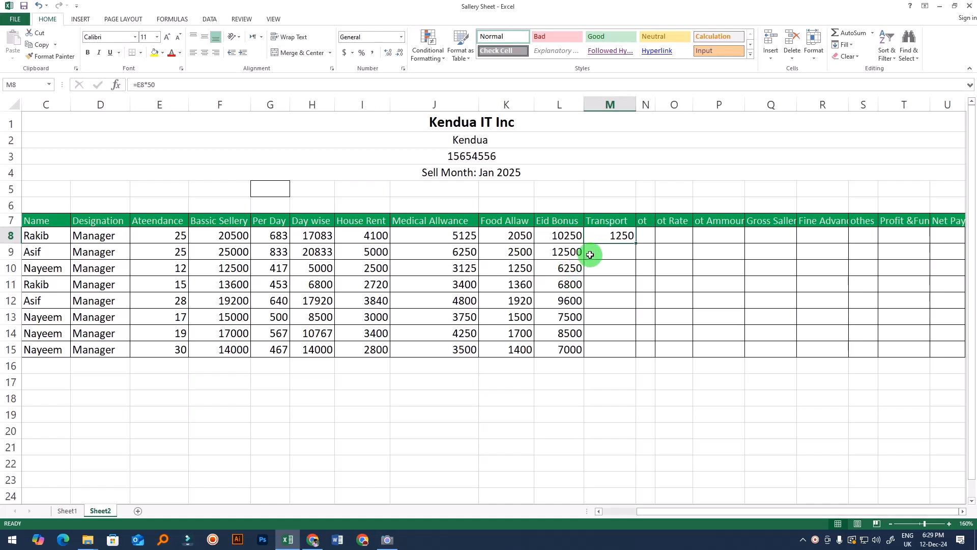
Step: Fill the Transport formula from M8 down through M15
left_click(619, 301)
left_click(618, 239)
left_click_drag(635, 244, 636, 355)
left_click(677, 304)
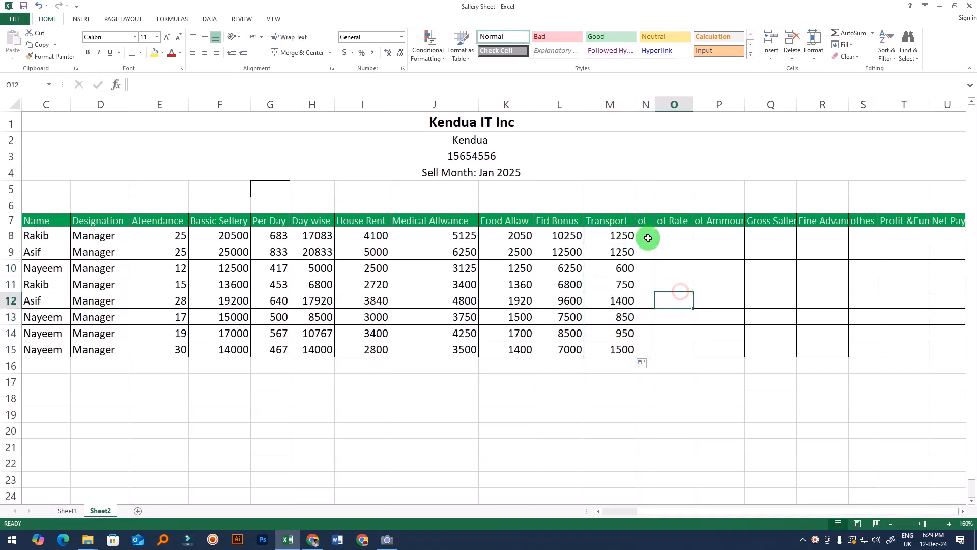
Step: Widen the ot column N slightly
left_click(646, 235)
left_click_drag(655, 104, 659, 105)
left_click(682, 247)
left_click(651, 235)
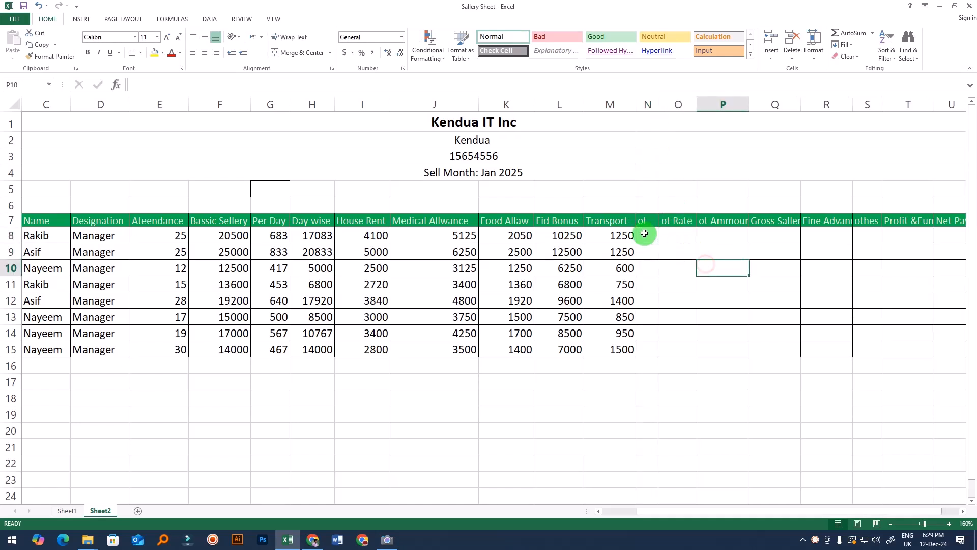
left_click(692, 269)
Step: Enter the overtime hours 50, 20 and 12 in N8 to N10 and 20 in N14
left_click(648, 235)
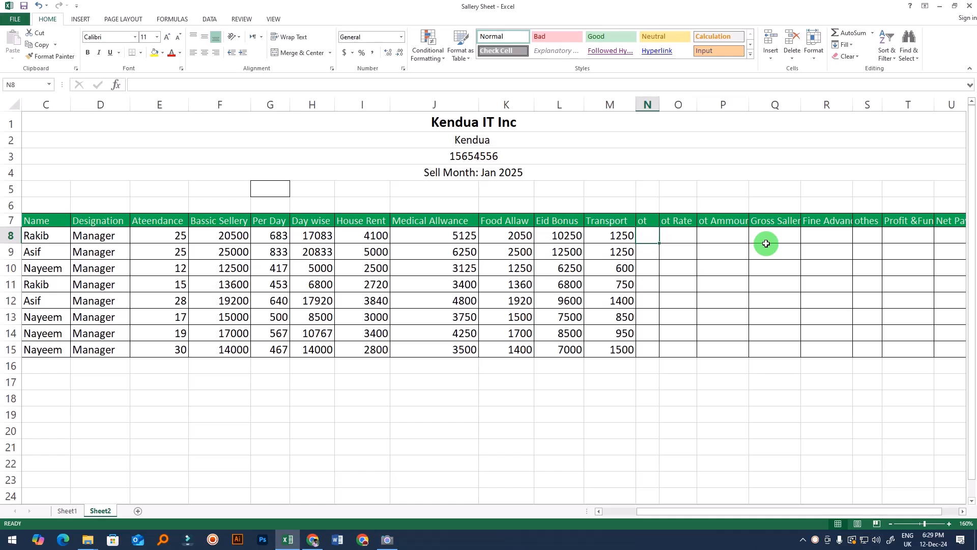
type("50")
key("Return")
type("20")
key("Return")
type("12")
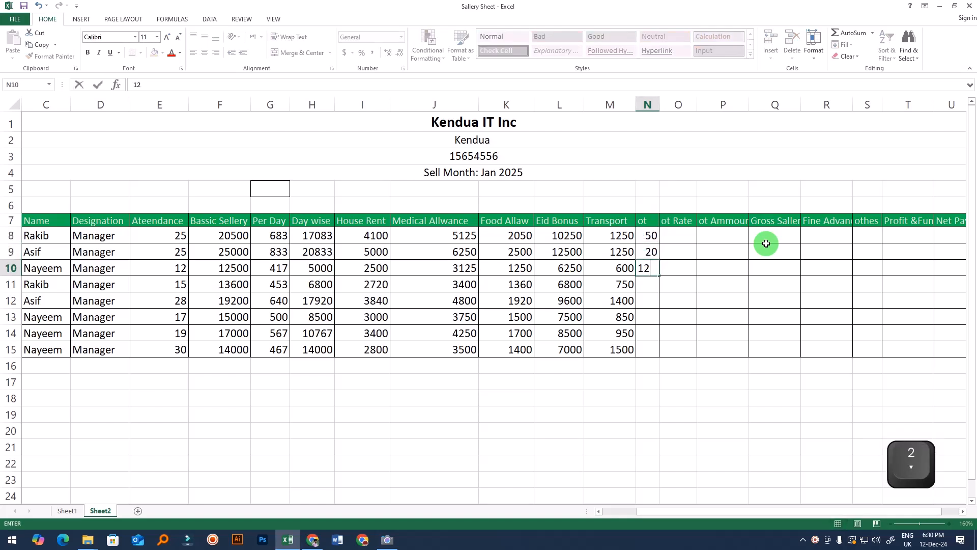
key("Return")
key("Down")
key("Down")
key("Down")
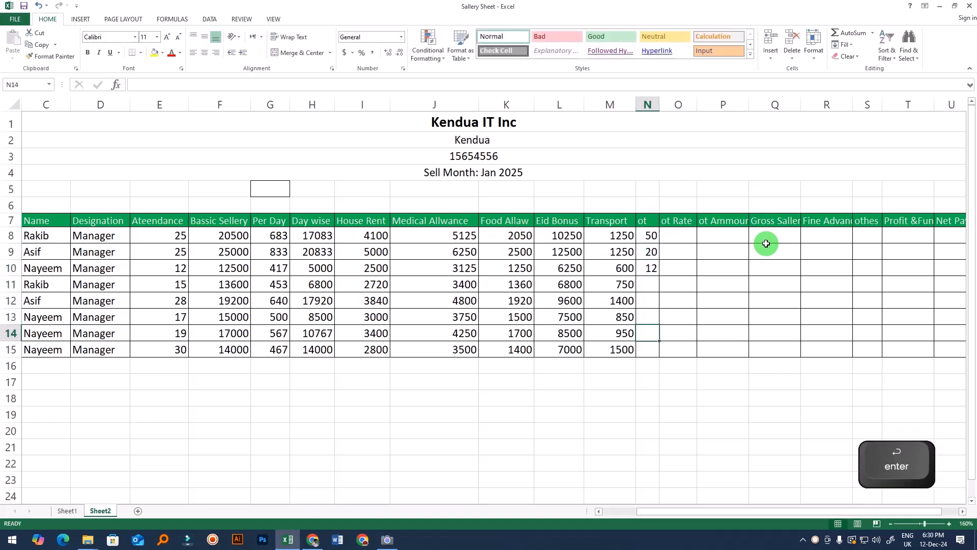
type("20")
key("Return")
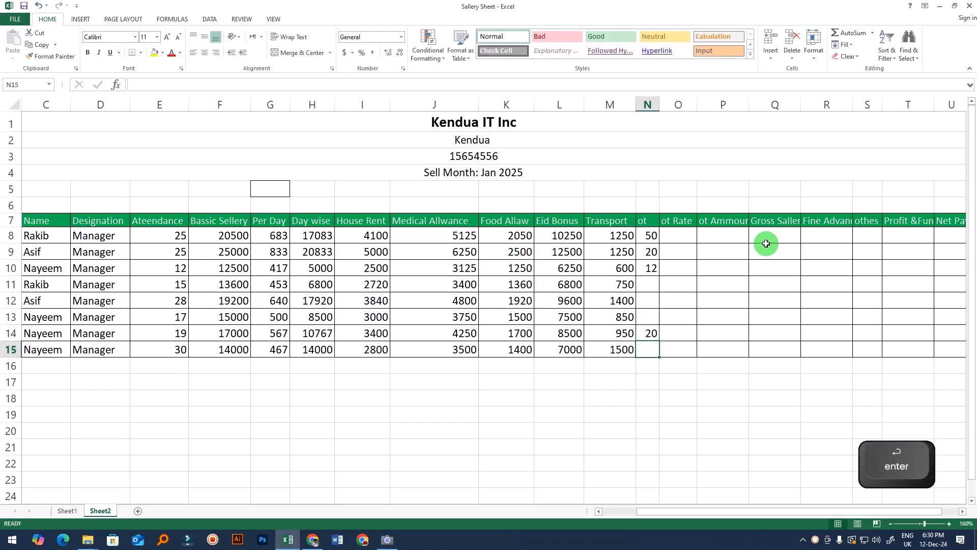
Step: Widen the ot Rate column O slightly
left_click(678, 236)
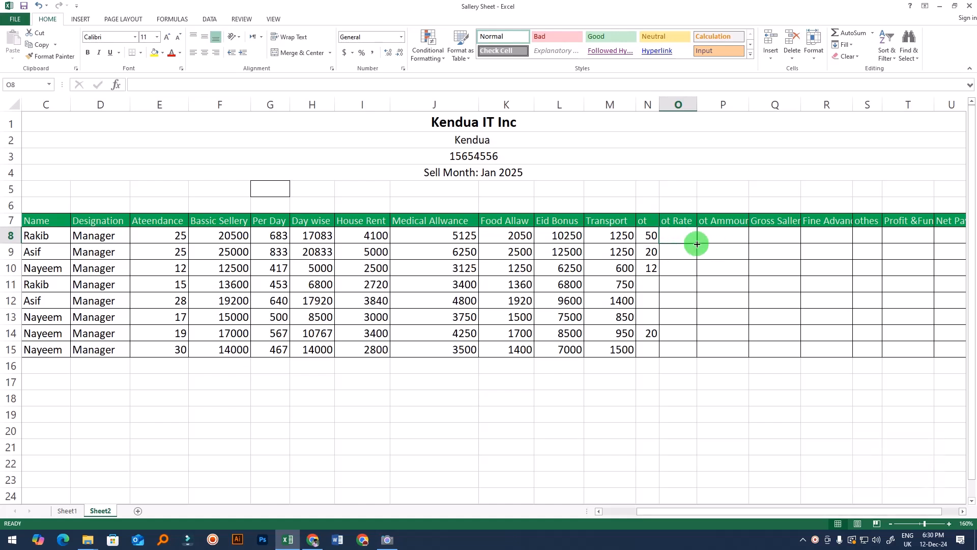
left_click(51, 236)
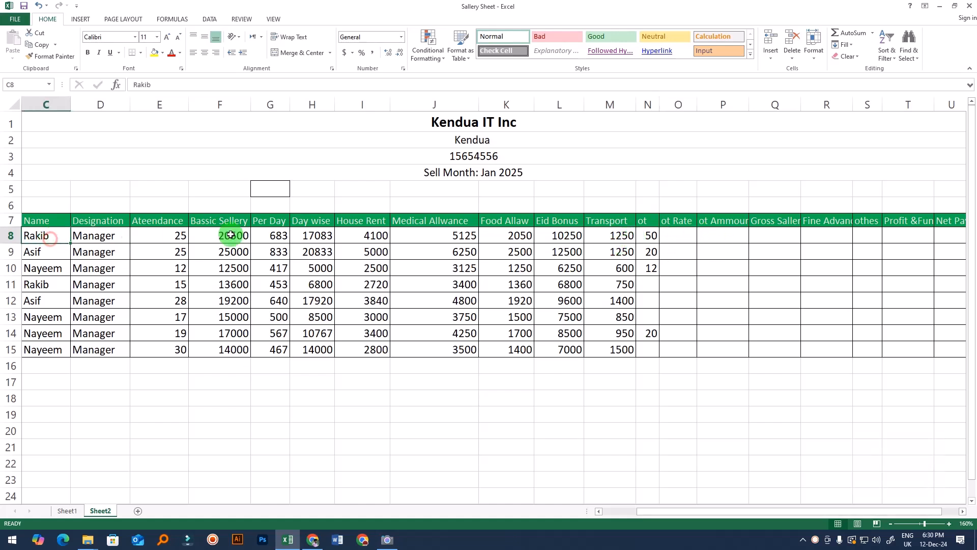
left_click(645, 234)
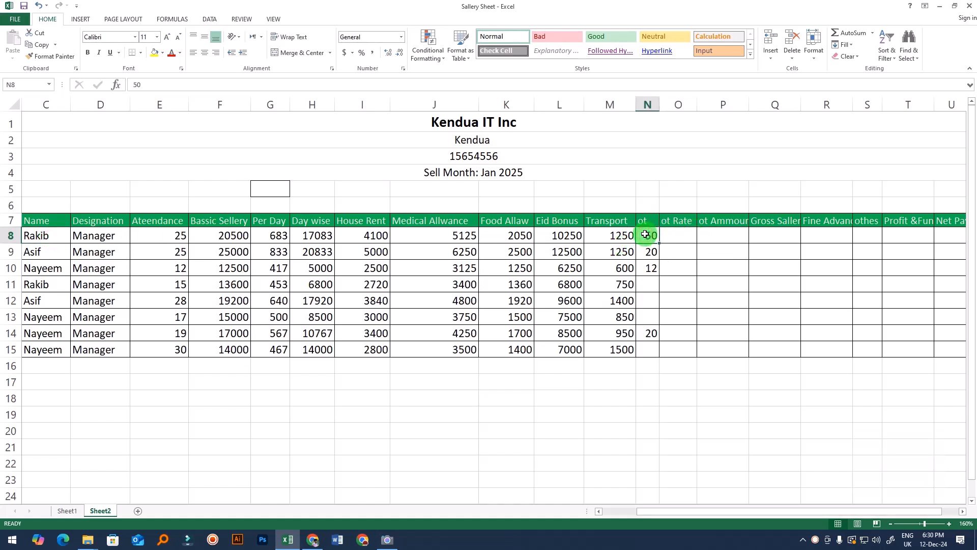
left_click(678, 234)
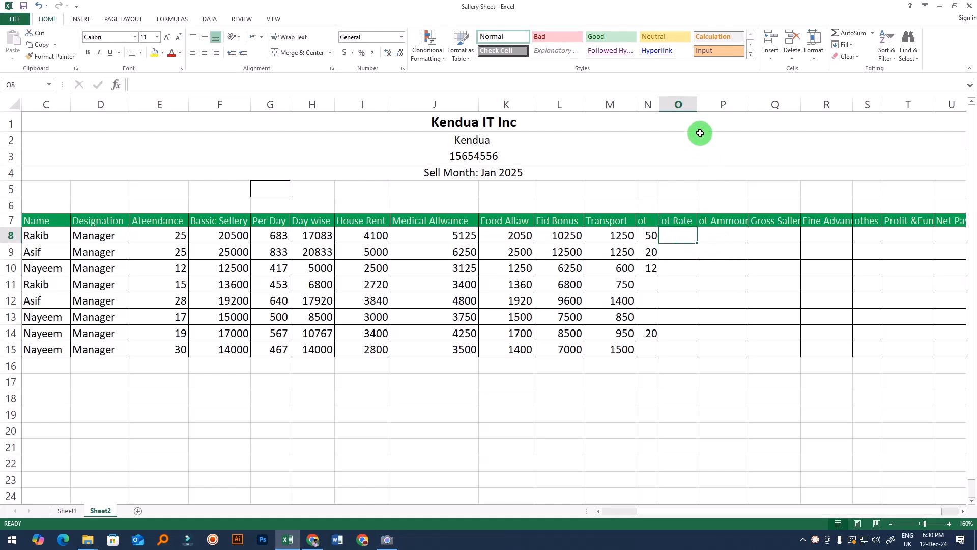
left_click_drag(698, 107, 701, 109)
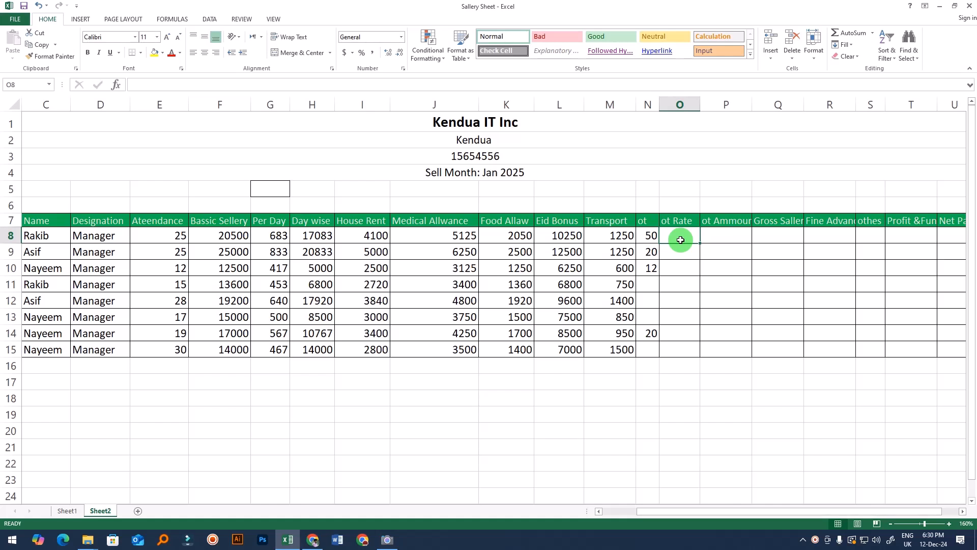
Step: Enter the formula =G8/8*1.5 in O8 to calculate the first employee's overtime rate and check the cell
type("=")
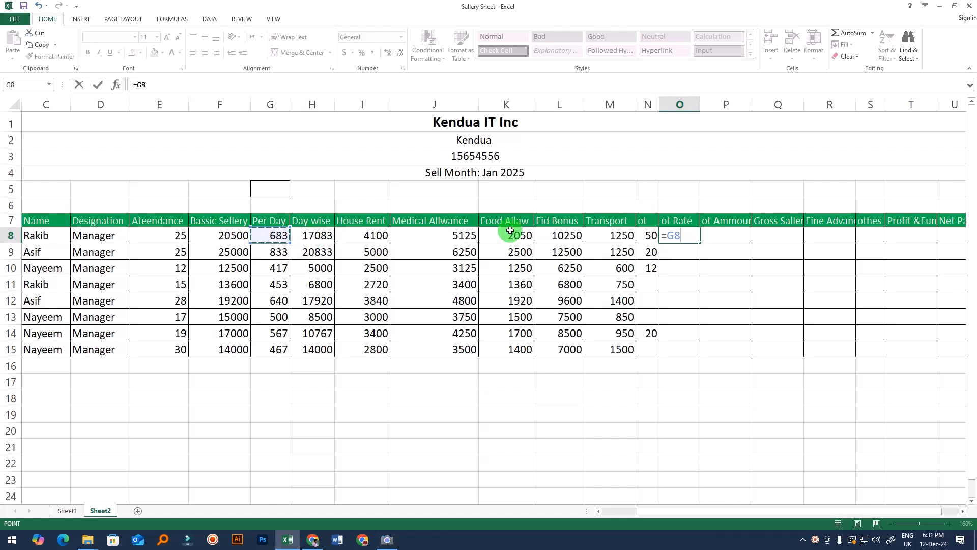
type("/")
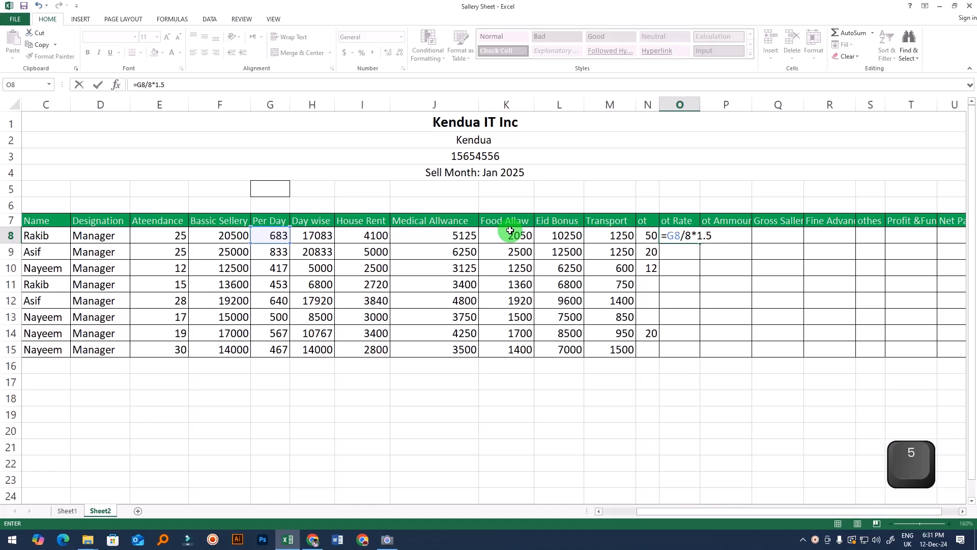
type("8*1.5")
key("Return")
left_click(689, 235)
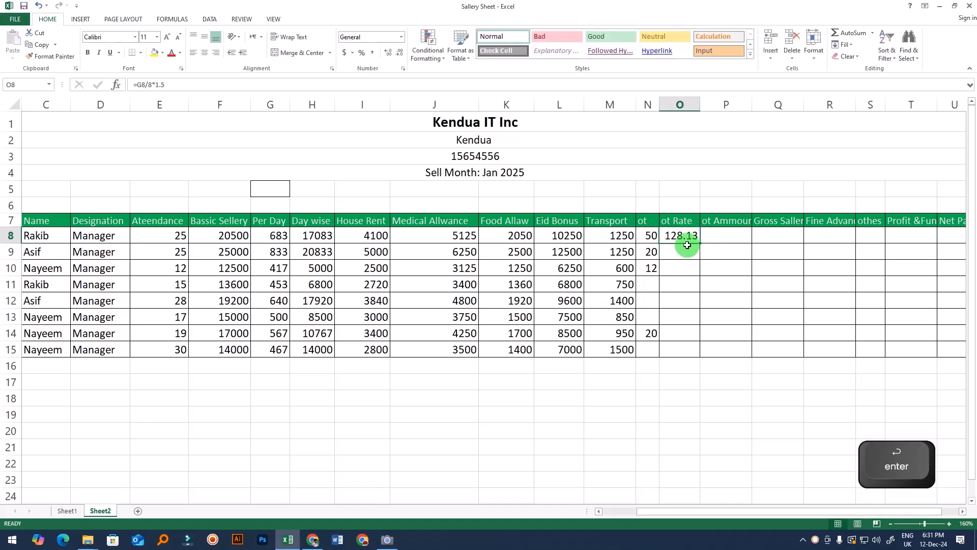
left_click(650, 235)
left_click(680, 234)
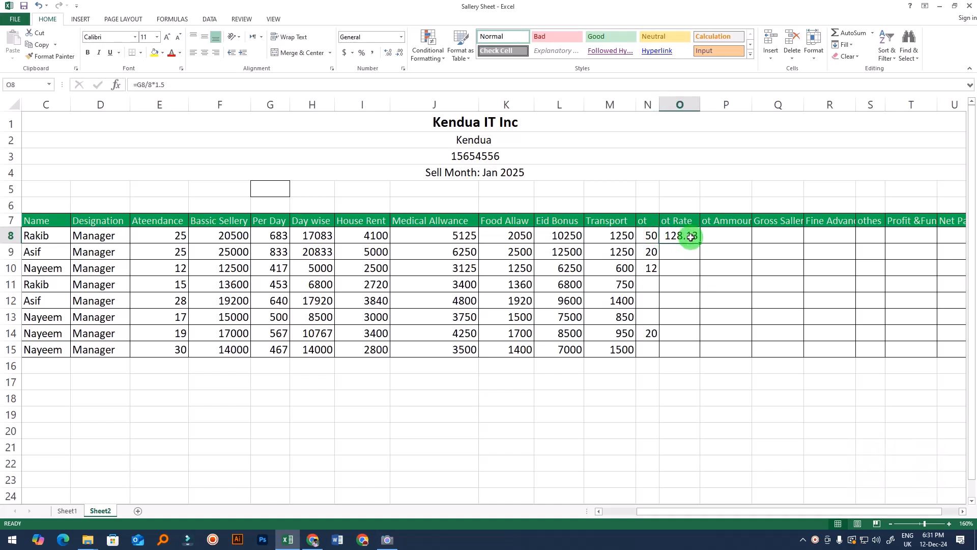
Step: Fill the overtime rate formula from O8 down to O15 and show the rates without decimals
left_click_drag(701, 247, 700, 351)
left_click(754, 326)
left_click_drag(684, 236, 688, 350)
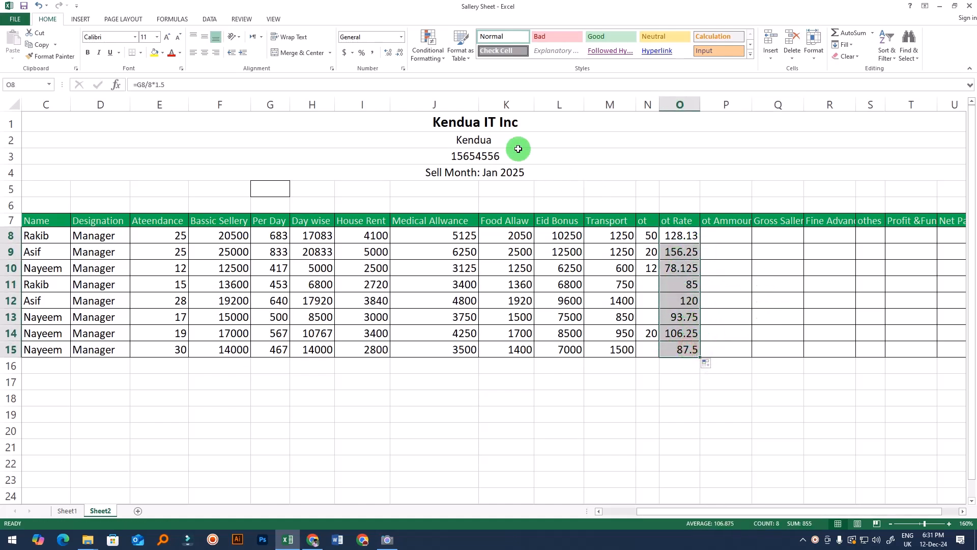
left_click(399, 53)
left_click(400, 53)
left_click(400, 54)
left_click(745, 301)
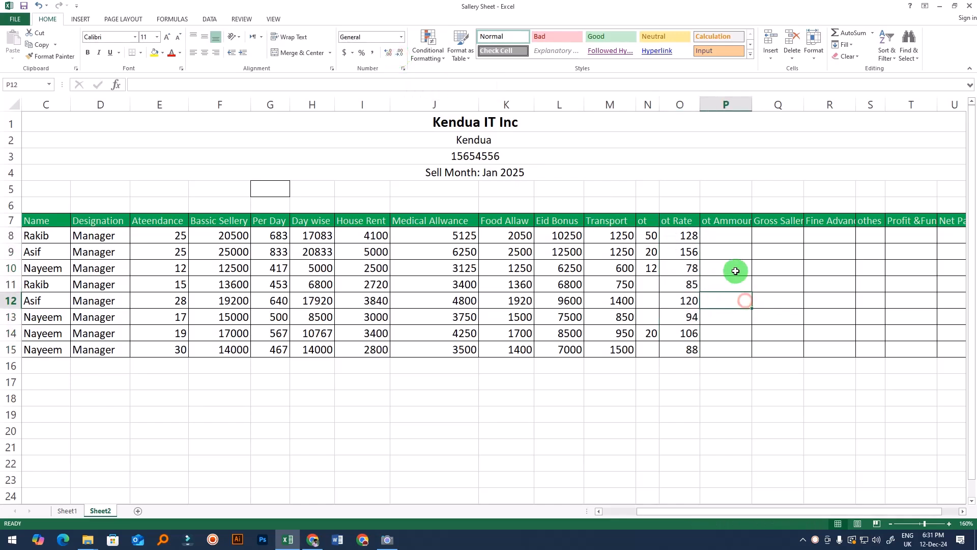
Step: Widen the ot Ammount column P so its header fits
left_click(722, 234)
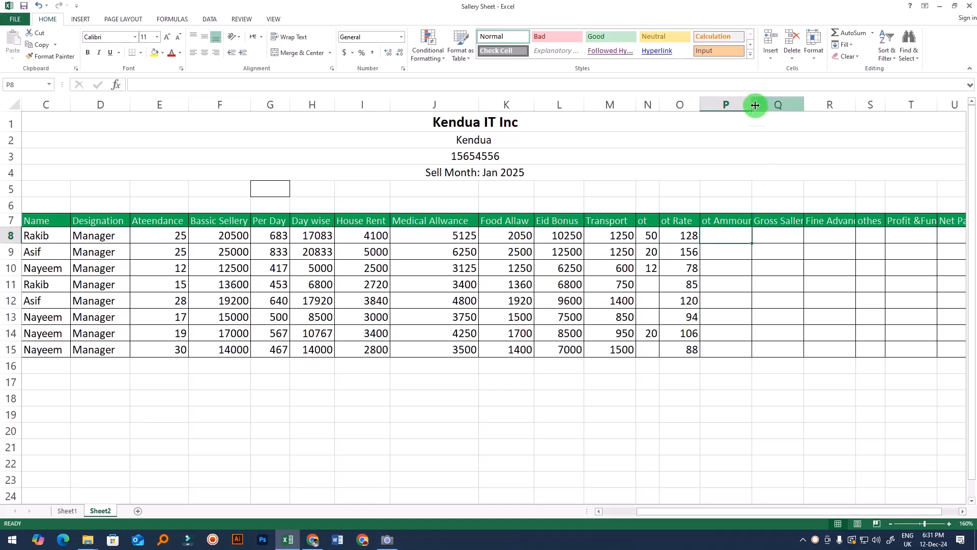
left_click_drag(755, 102, 762, 108)
left_click(768, 283)
left_click(740, 249)
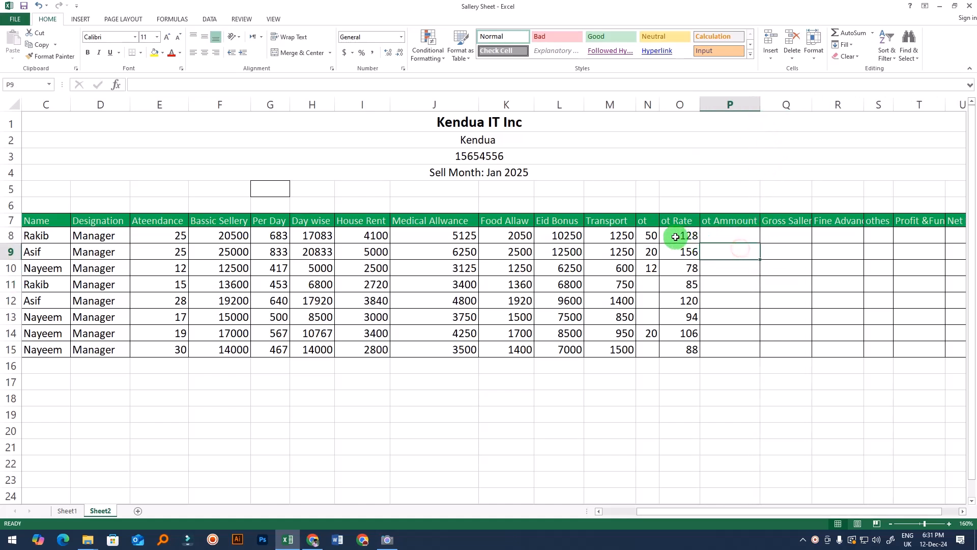
Step: Enter the overtime amount formula =N8*O8 in P8 and fill it down to P15
left_click(650, 235)
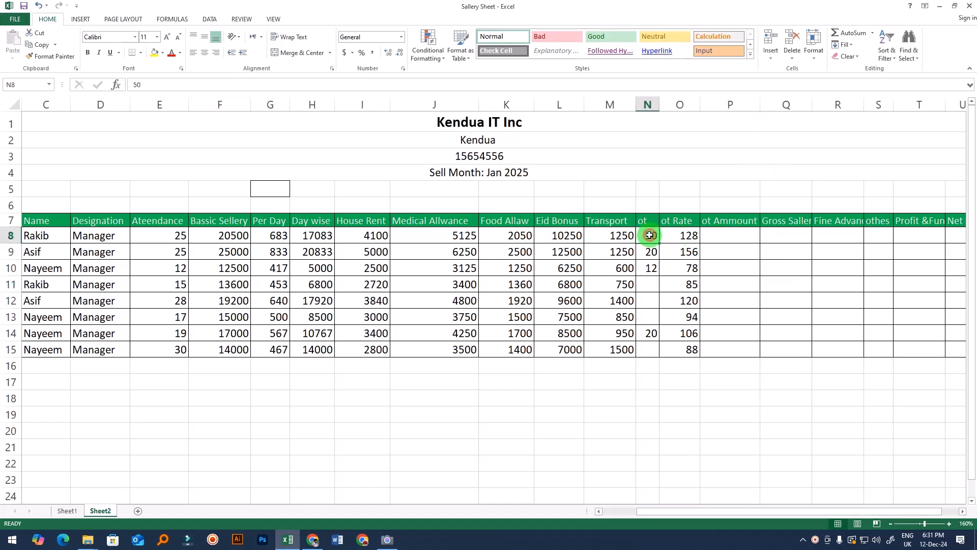
left_click(693, 235)
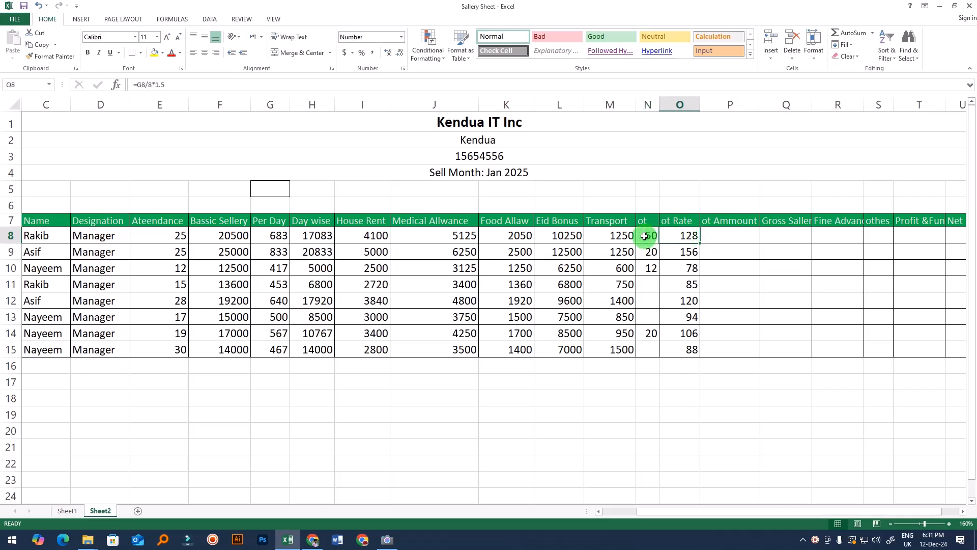
left_click(735, 237)
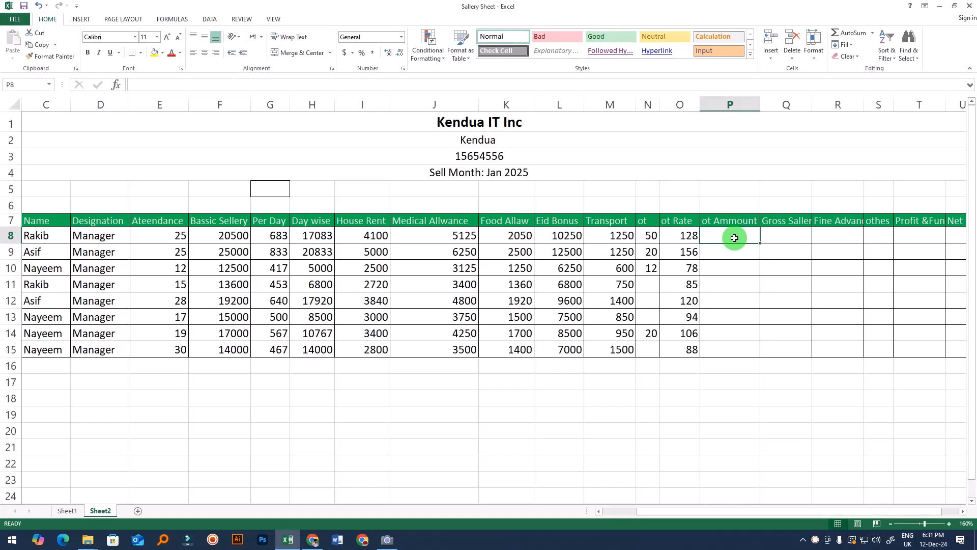
type("=")
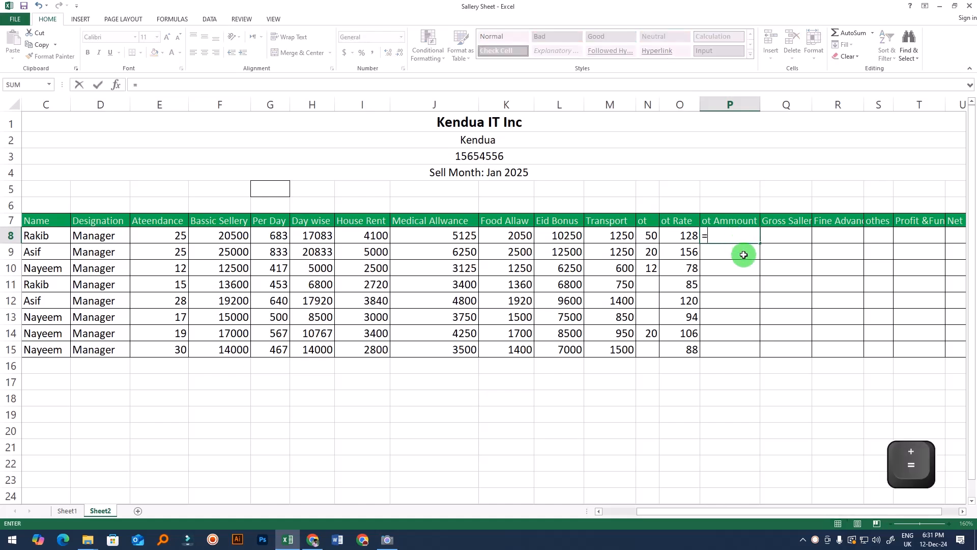
left_click(653, 235)
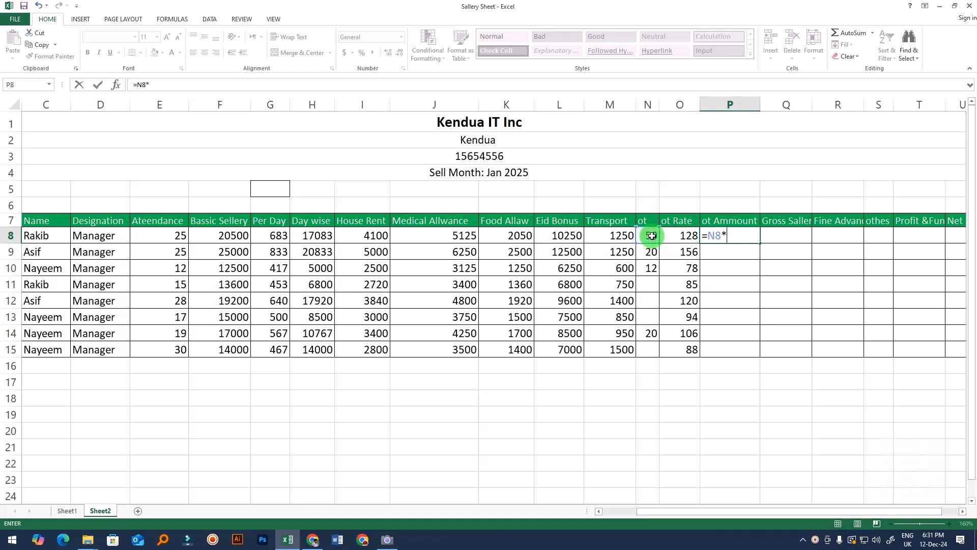
type("*")
left_click(685, 235)
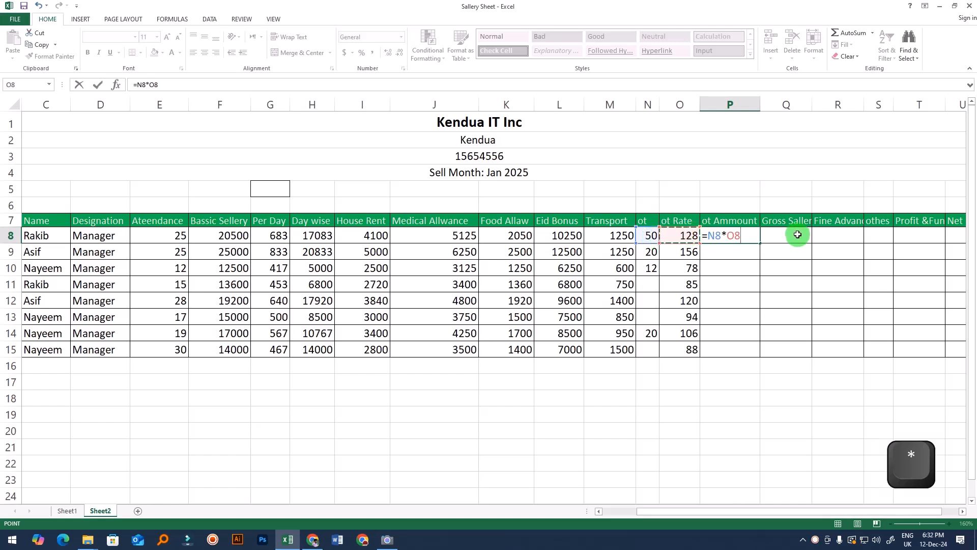
key("Return")
left_click(742, 239)
left_click_drag(760, 243, 761, 351)
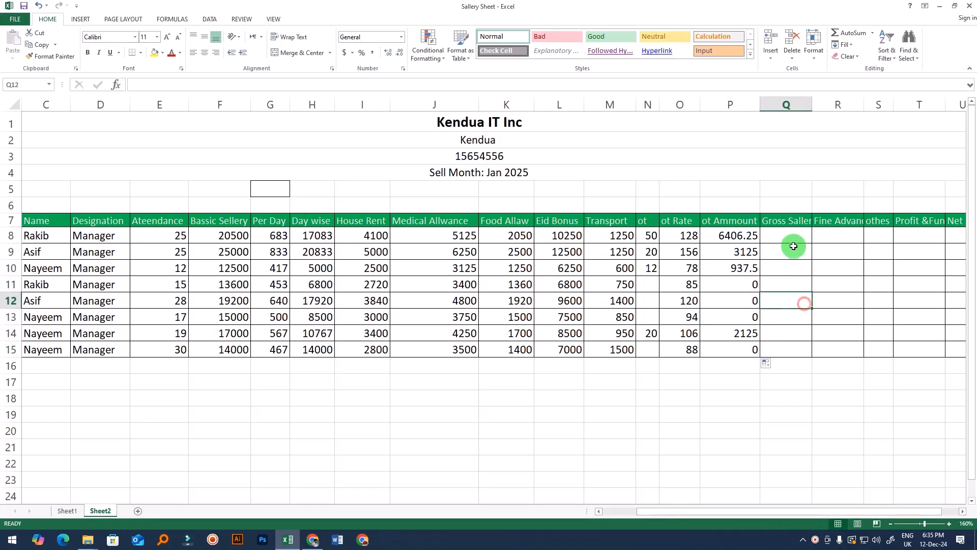
Step: Autofit the Gross Sallery column Q to its header
left_click(791, 234)
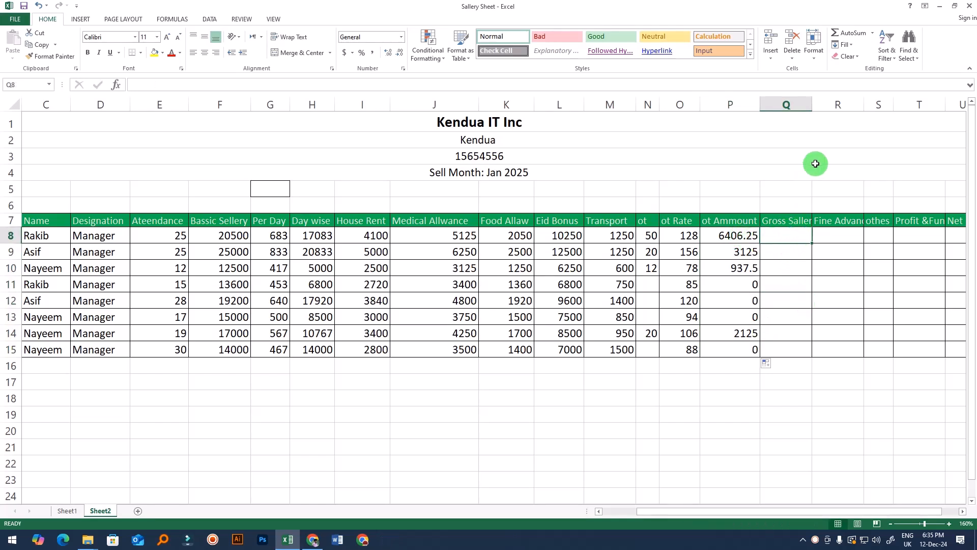
double_click(813, 105)
left_click(803, 270)
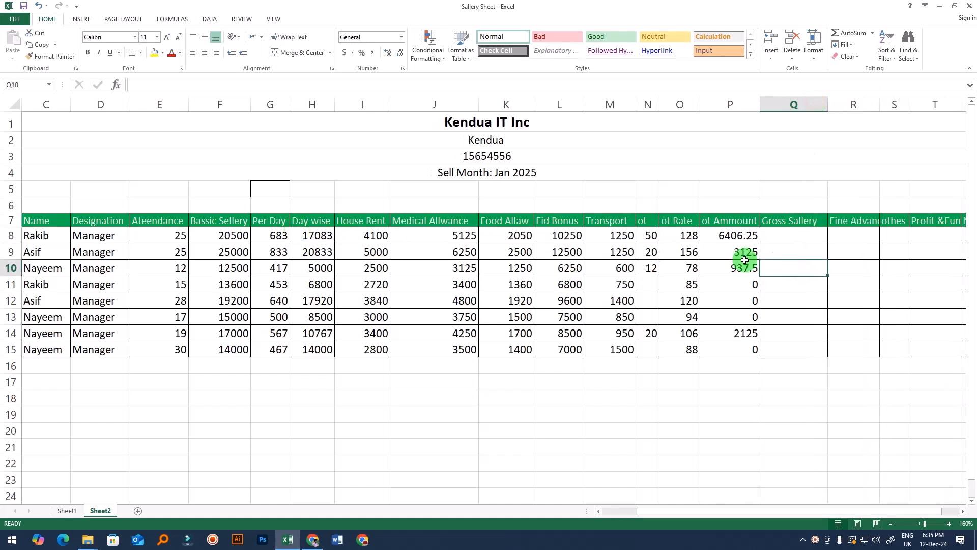
left_click(797, 233)
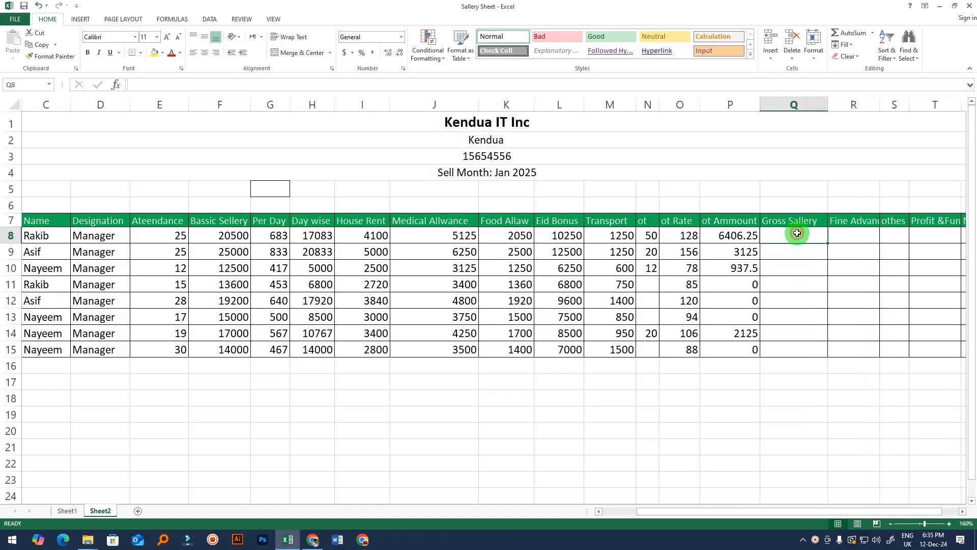
Step: Show the overtime amounts in P8 to P15 without decimals
left_click(803, 279)
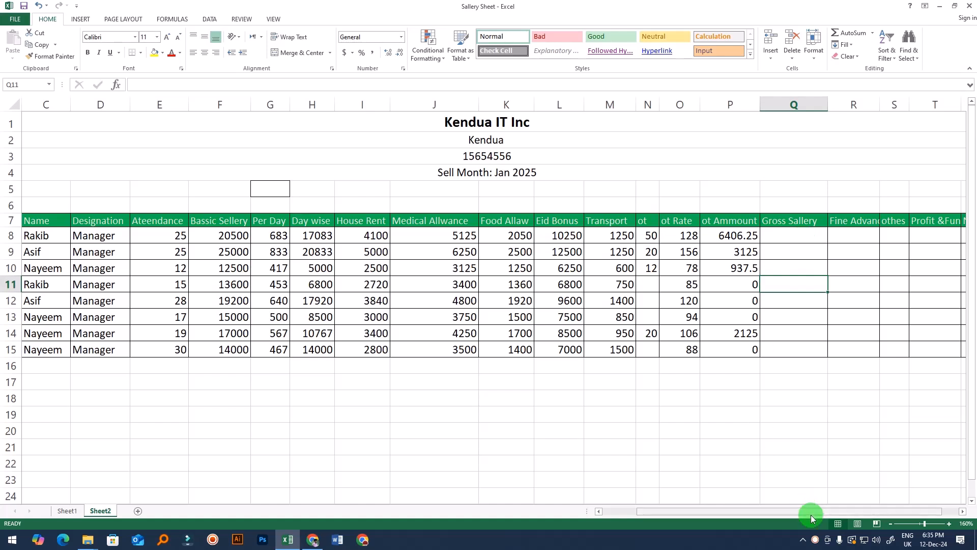
left_click(788, 237)
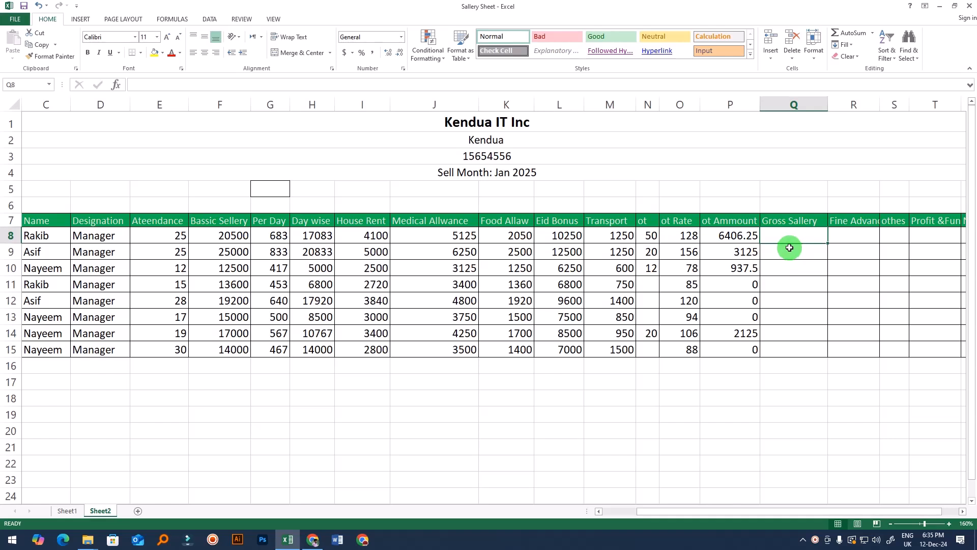
left_click_drag(735, 238, 739, 343)
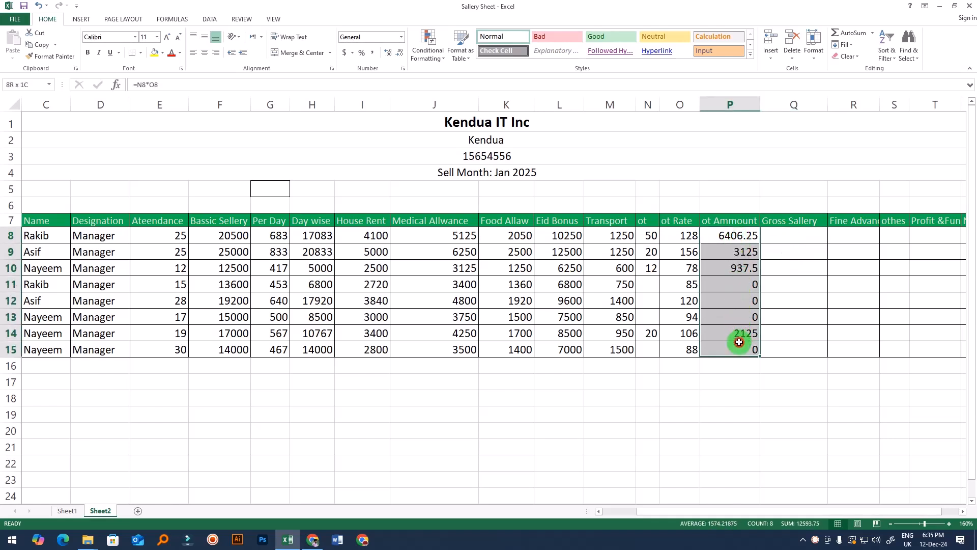
left_click(396, 54)
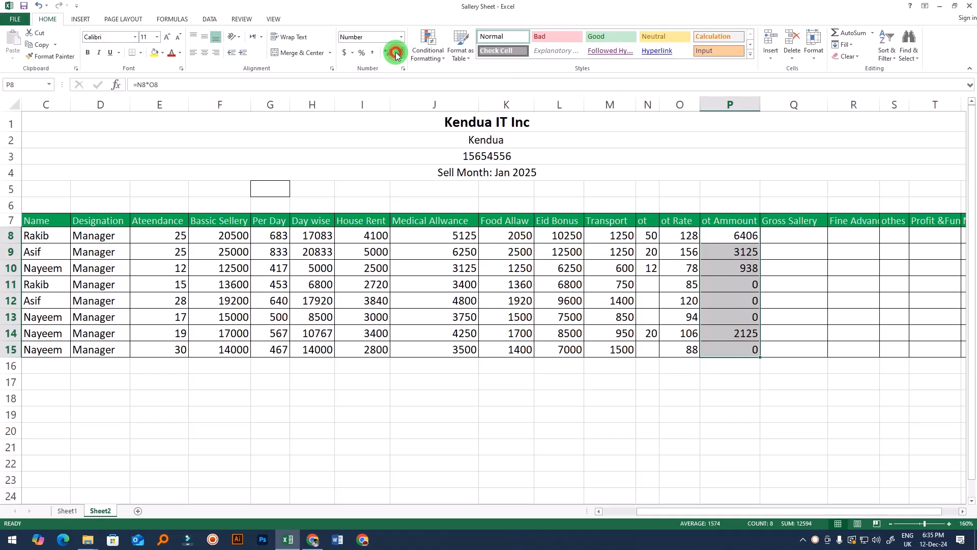
Step: Enter the gross salary formula =H8+I8+J8+K8+L8+M8+P8 in Q8
left_click(792, 237)
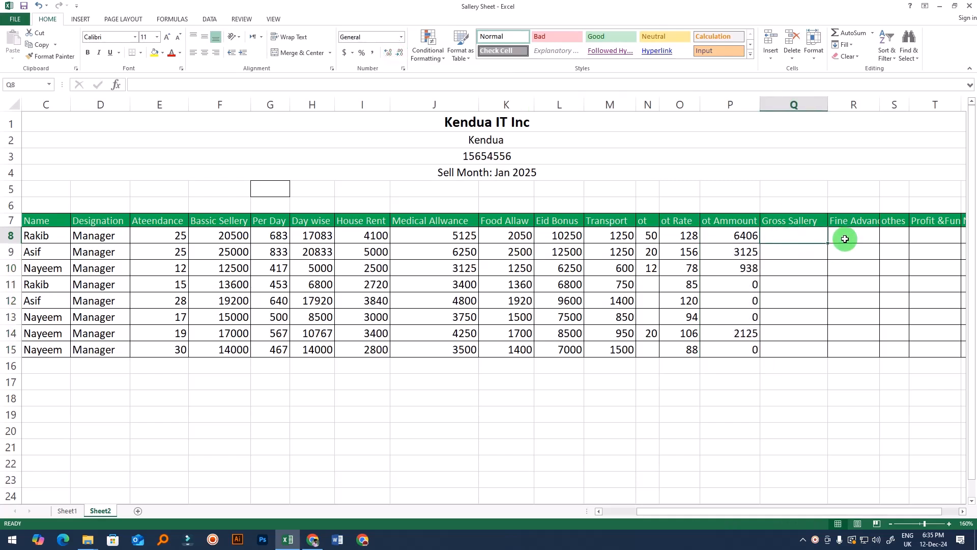
type("=")
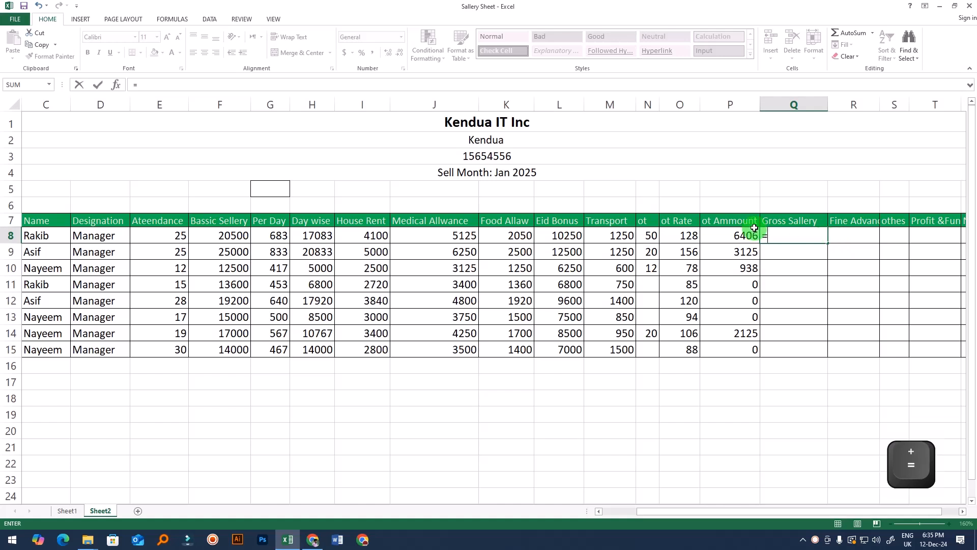
left_click(314, 237)
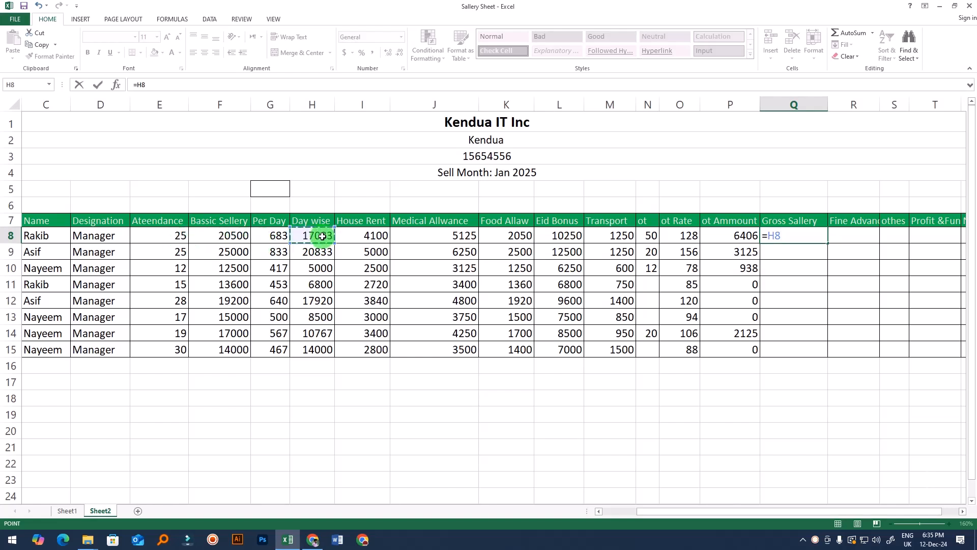
type("+")
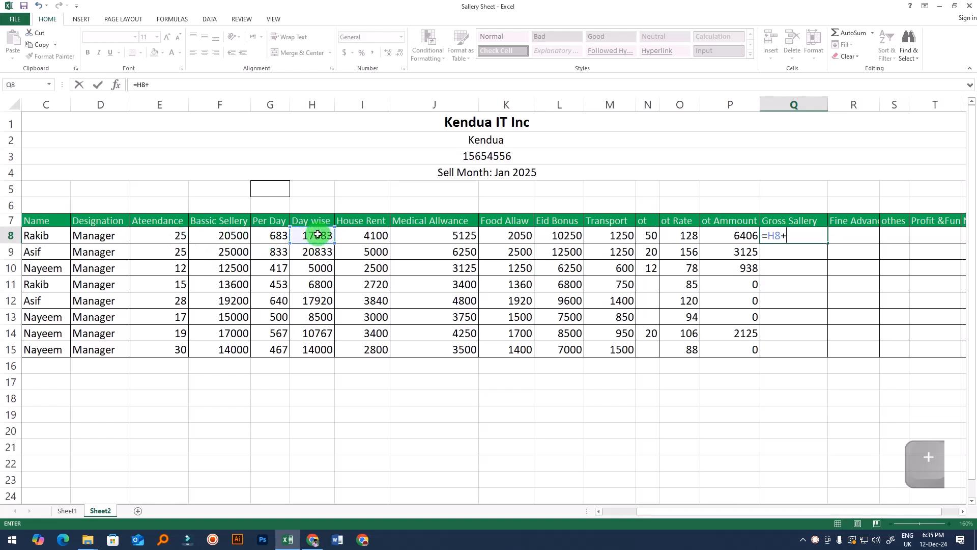
left_click(379, 235)
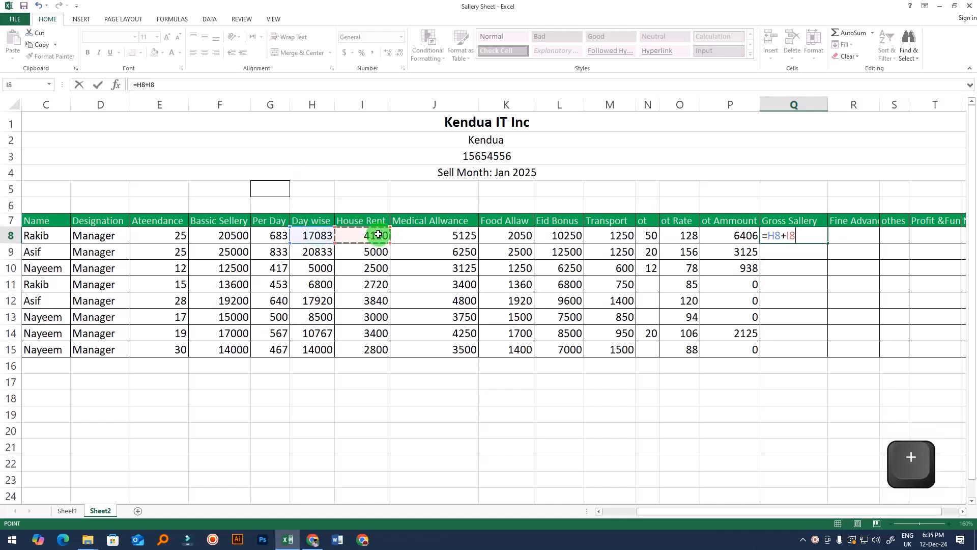
type("+")
left_click(432, 236)
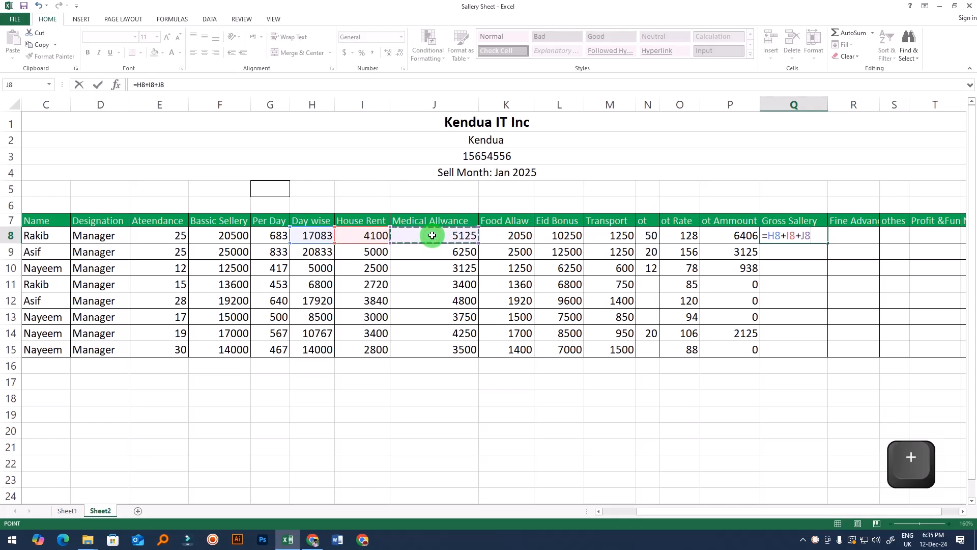
type("+")
left_click(509, 235)
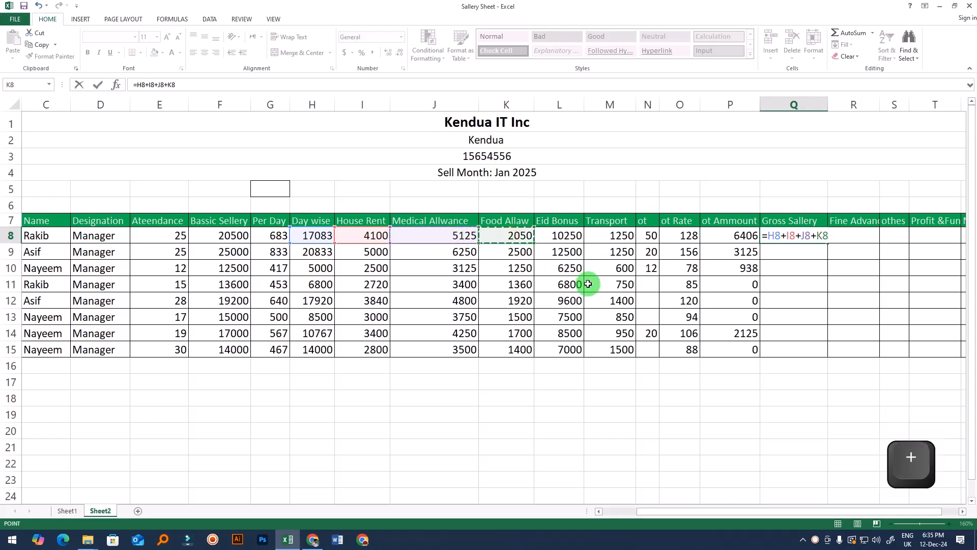
type("+")
left_click(564, 236)
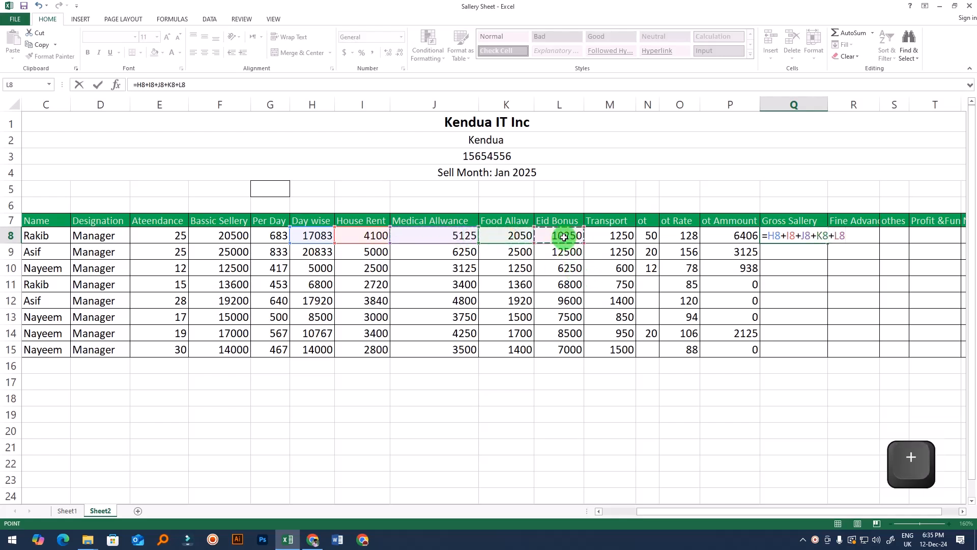
type("+")
left_click(619, 236)
type("+")
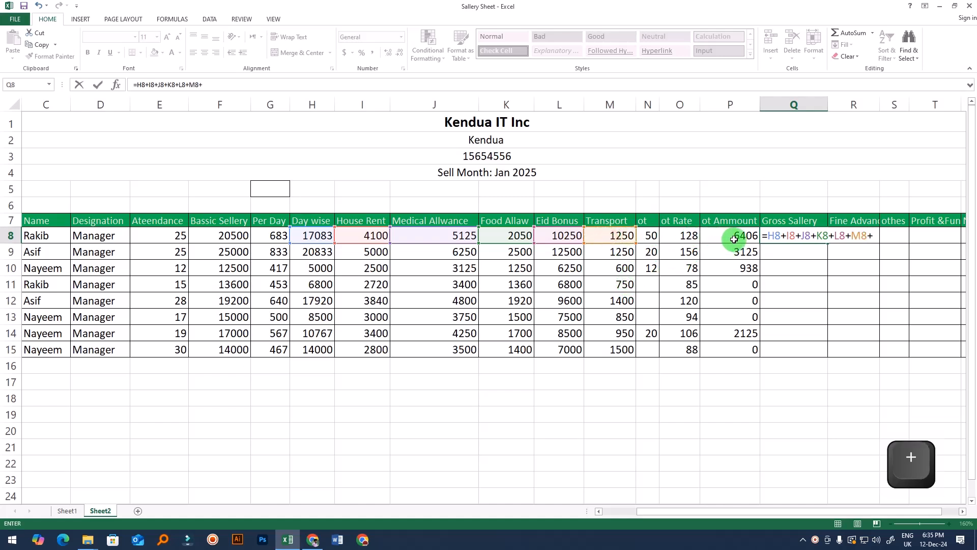
left_click(733, 236)
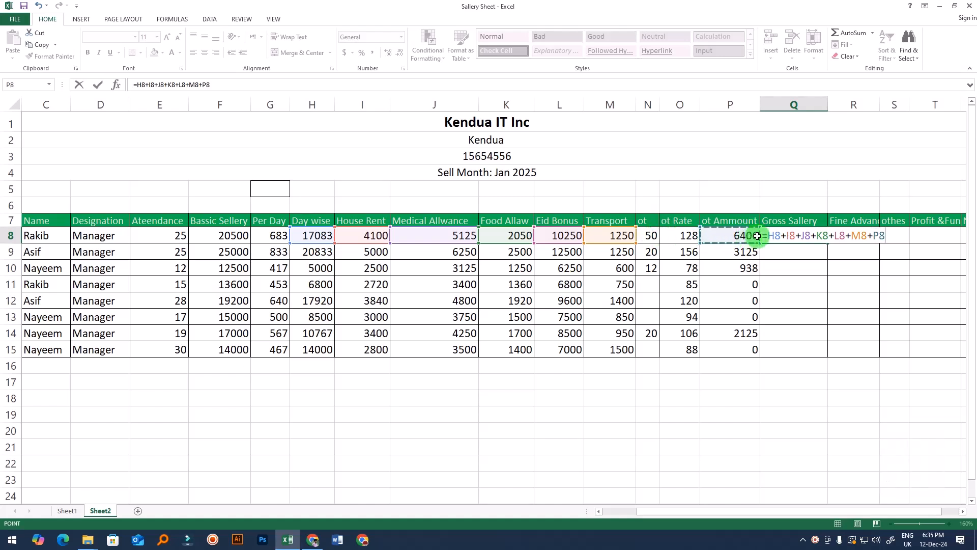
key("Return")
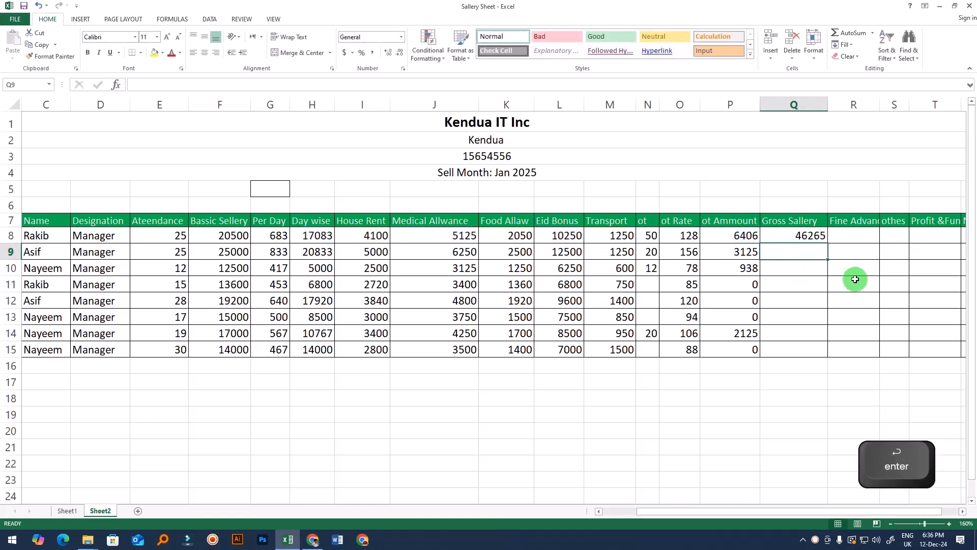
Step: Fill the gross salary formula from Q8 down to Q15 and look over the filled cells
left_click(795, 238)
left_click_drag(827, 244, 832, 351)
left_click(837, 398)
left_click(811, 242)
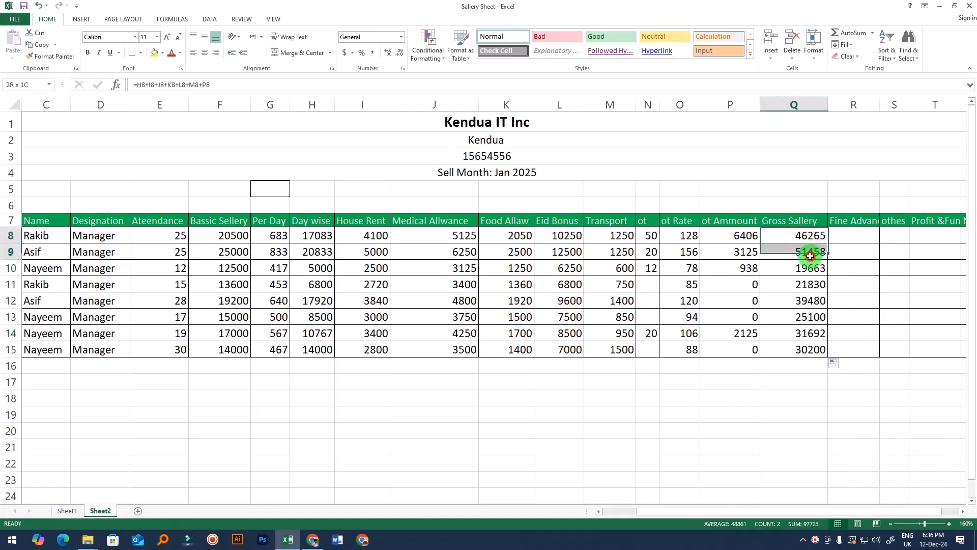
left_click_drag(811, 250, 810, 348)
left_click(873, 402)
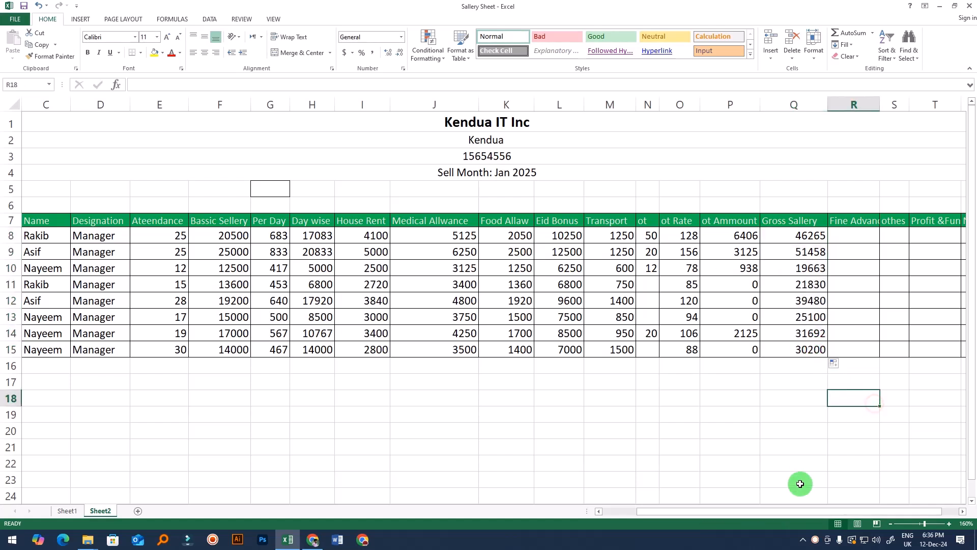
Step: Widen the Fine Advance column R and the Profit &Fund column T so their headers fit
left_click_drag(743, 511, 779, 511)
left_click(801, 233)
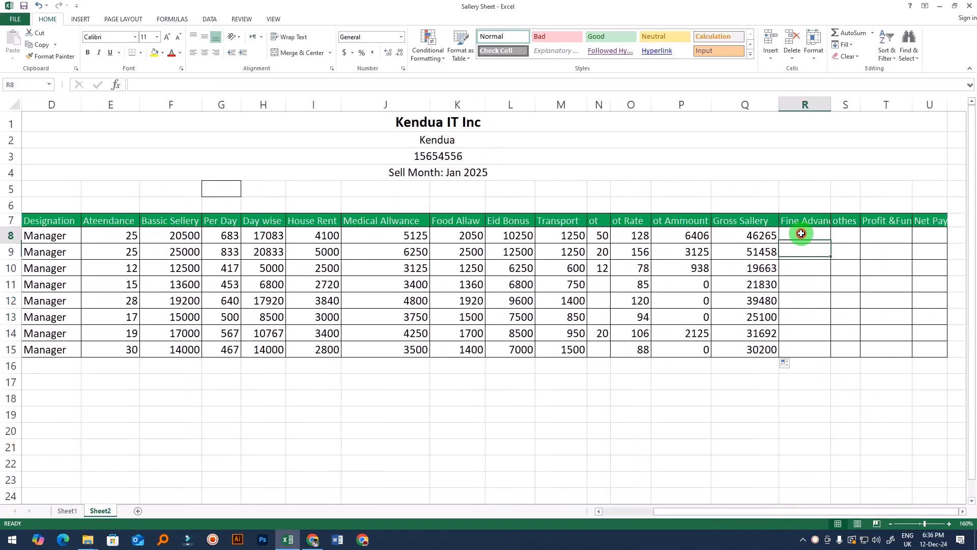
left_click_drag(831, 103, 843, 104)
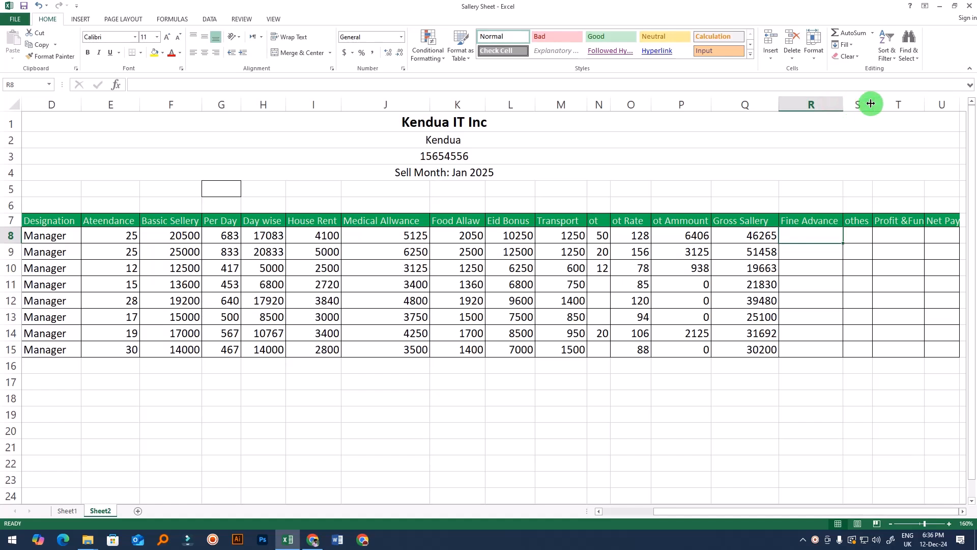
left_click_drag(925, 103, 938, 104)
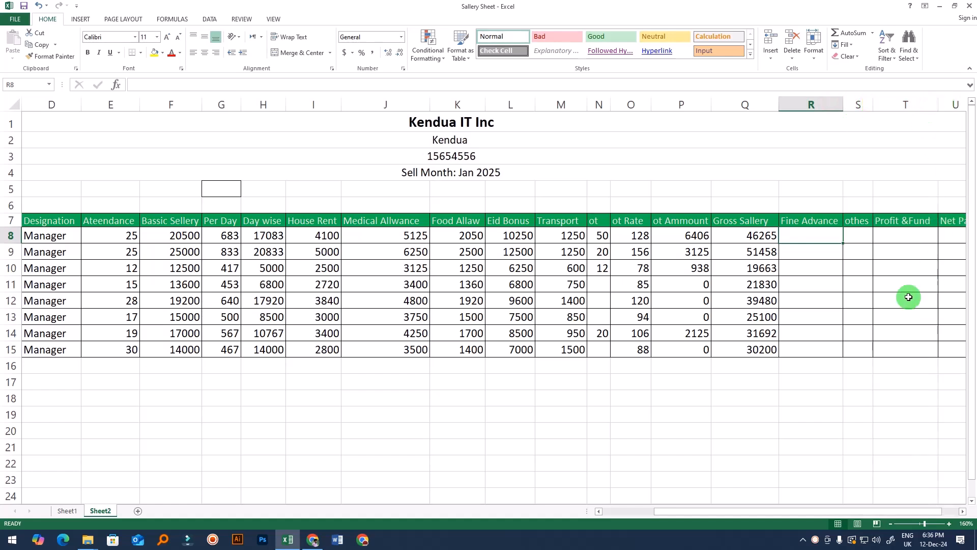
left_click(878, 336)
left_click(833, 278)
left_click(817, 246)
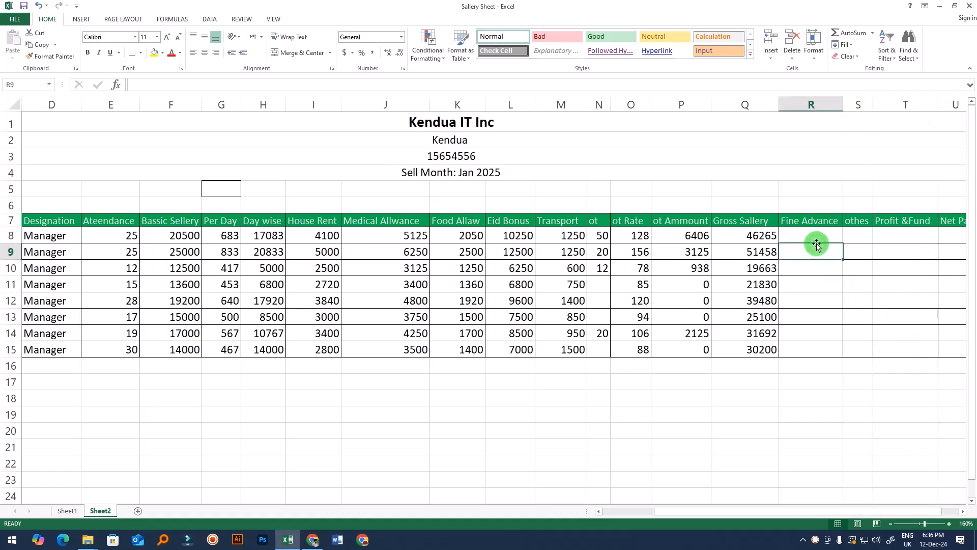
Step: Cut the word Advance out of the Fine Advance header in R7, leaving only Fine
left_click(817, 235)
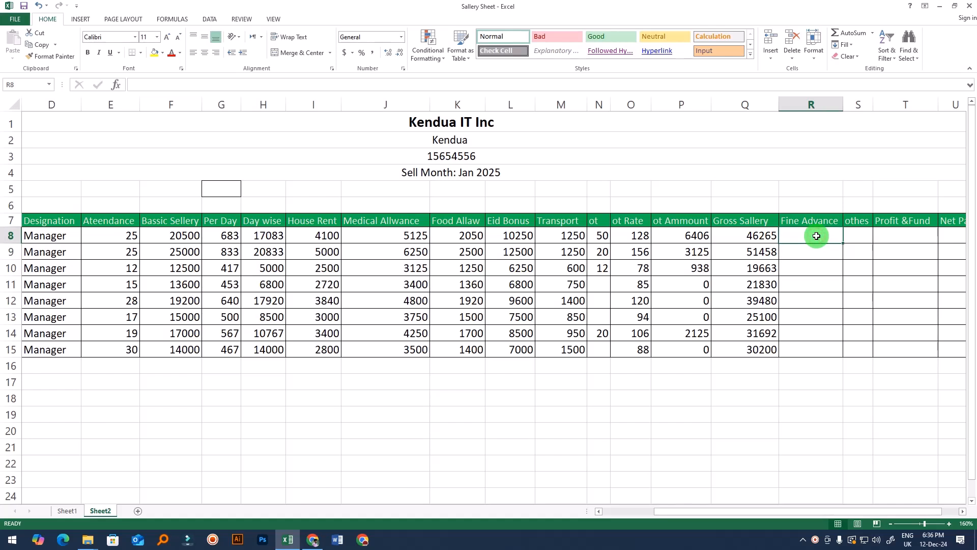
left_click(797, 219)
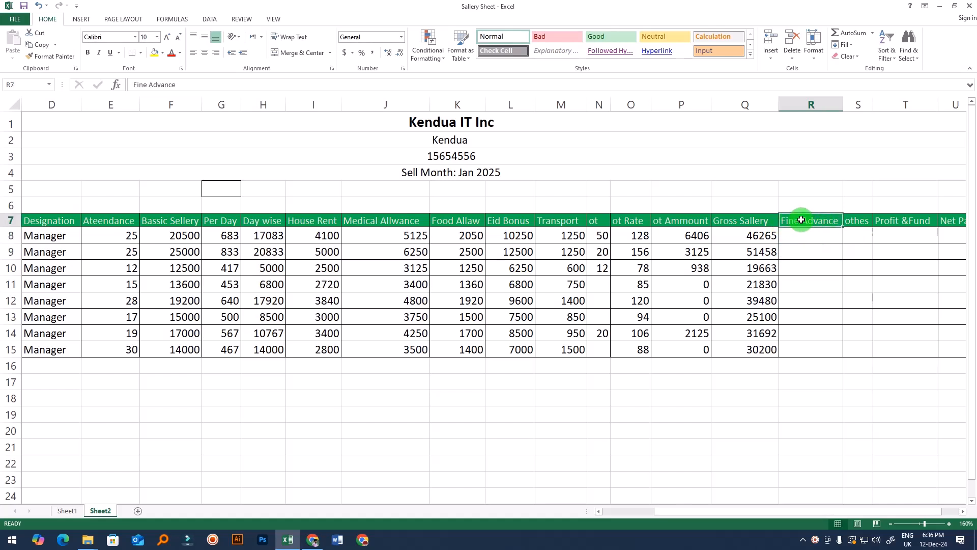
left_click_drag(806, 219, 847, 221)
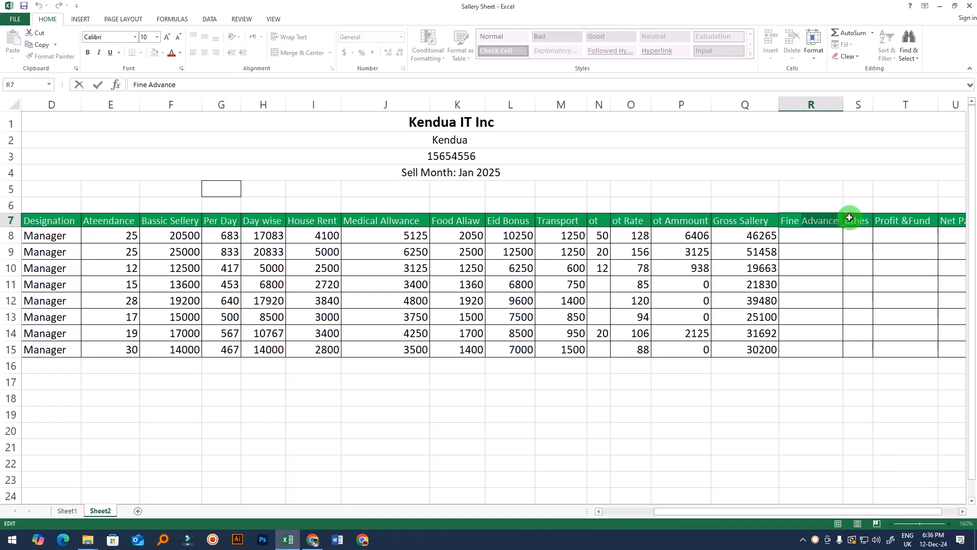
key("ctrl+x")
key("ctrl+x")
Step: Insert a new column between the Fine column and the othes column
left_click(820, 105)
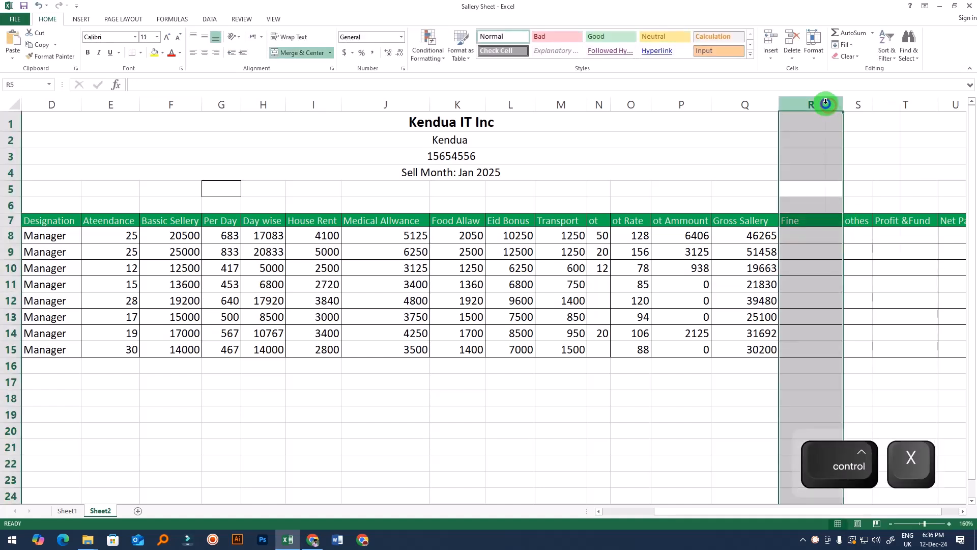
right_click(825, 105)
left_click(865, 101)
left_click(861, 104)
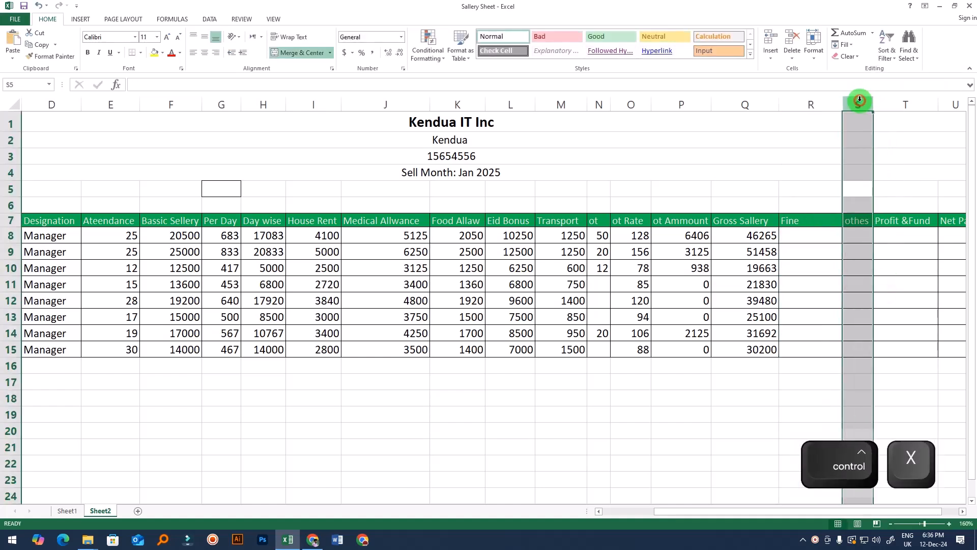
right_click(861, 104)
left_click(889, 174)
Step: Paste Advance as the header in S7 and fit the widths of columns R and S to their headers
left_click(864, 221)
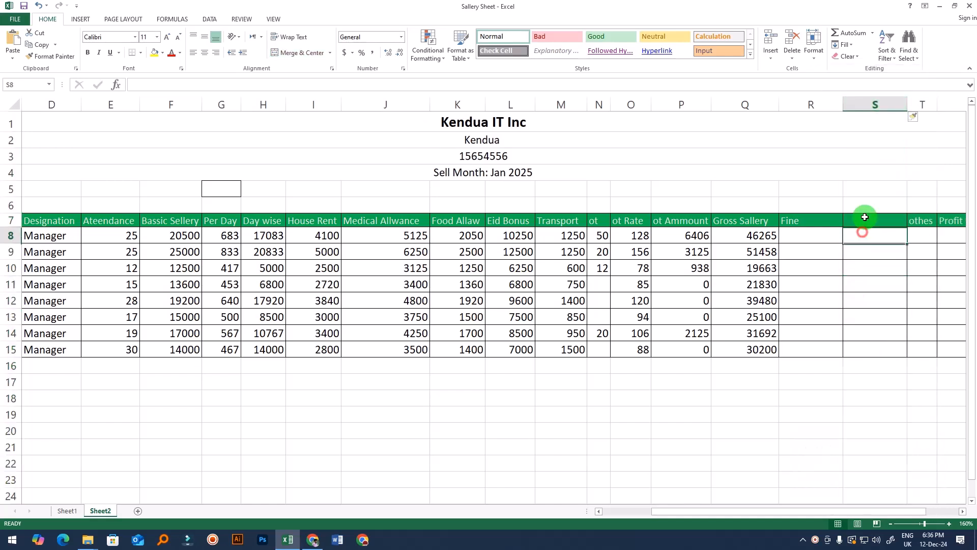
key("ctrl+v")
left_click(873, 299)
double_click(908, 105)
double_click(844, 104)
Step: Enter fines of 500 in R8 and 300 in R11
left_click(815, 233)
left_click(791, 236)
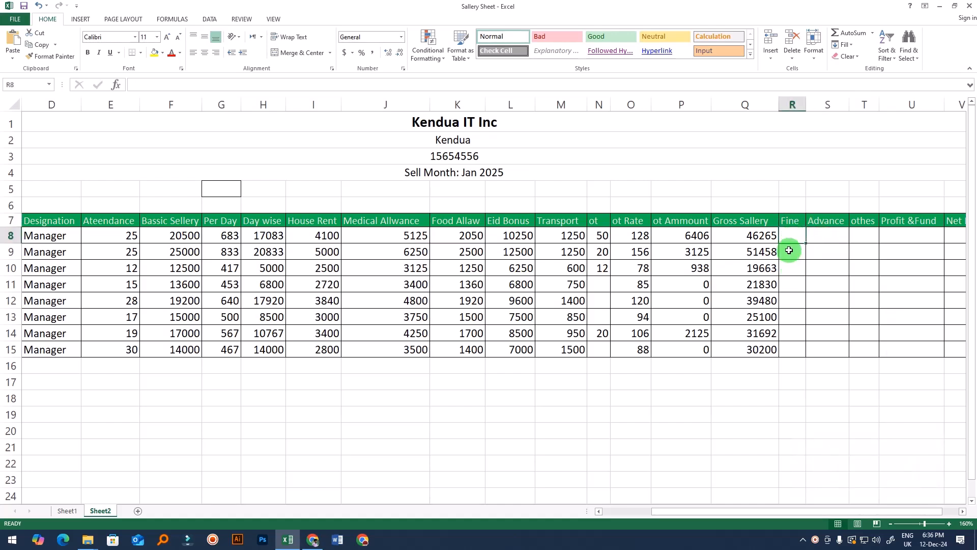
type("500")
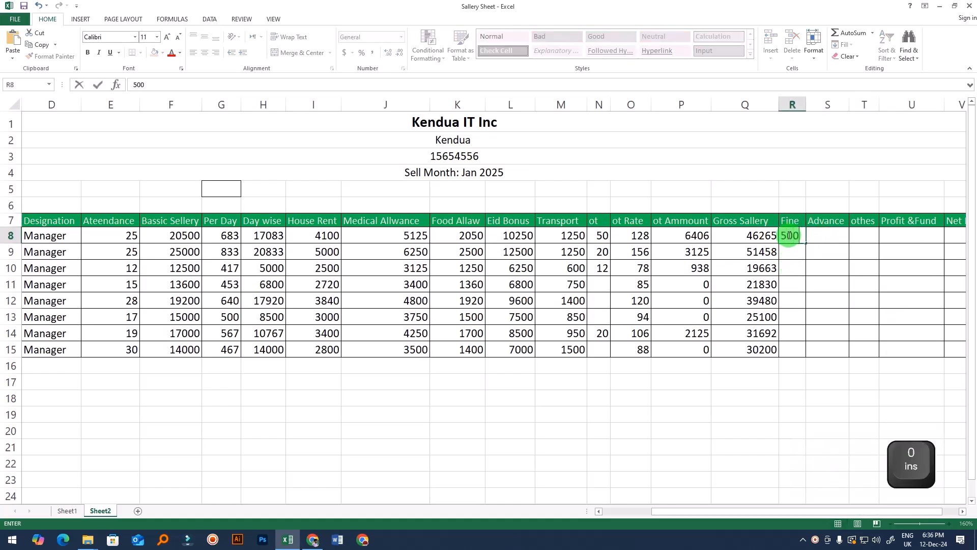
key("Return")
key("Return")
key("Return")
type("3000")
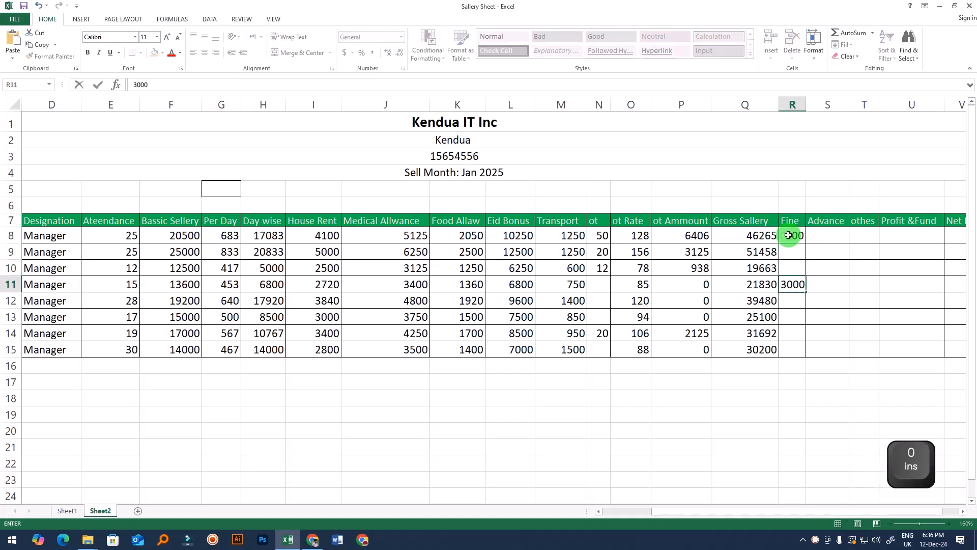
key("BackSpace")
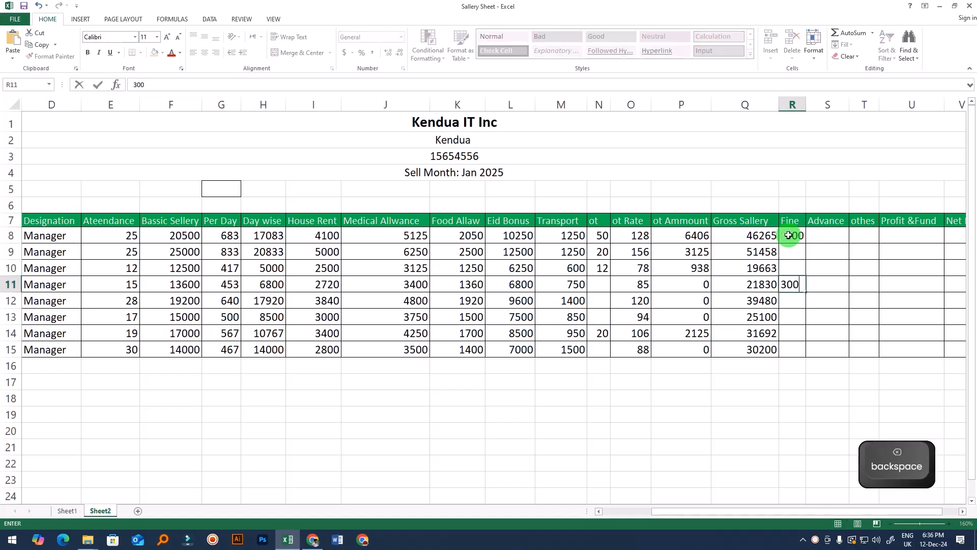
left_click(828, 316)
Step: Enter an advance of 1000 in S9
left_click(834, 254)
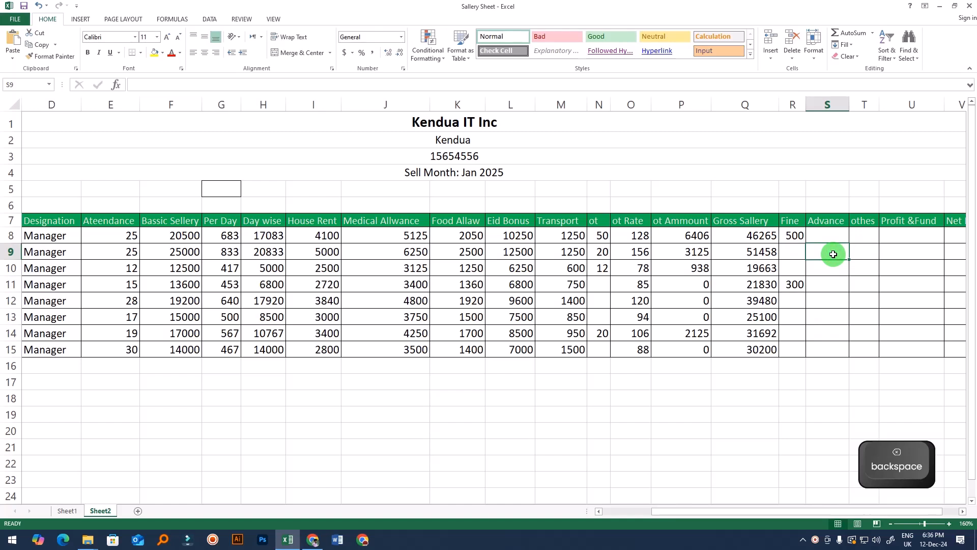
type("1000")
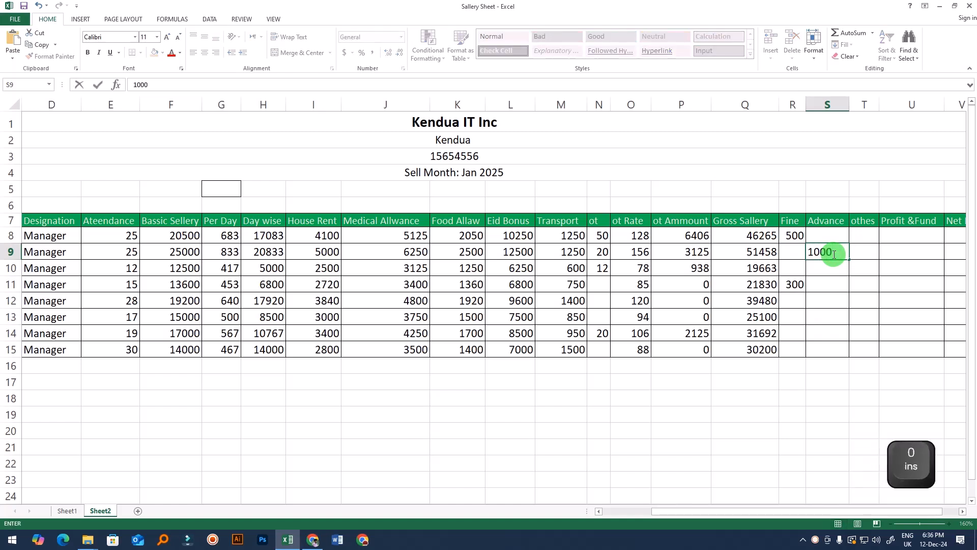
left_click(829, 285)
left_click(831, 254)
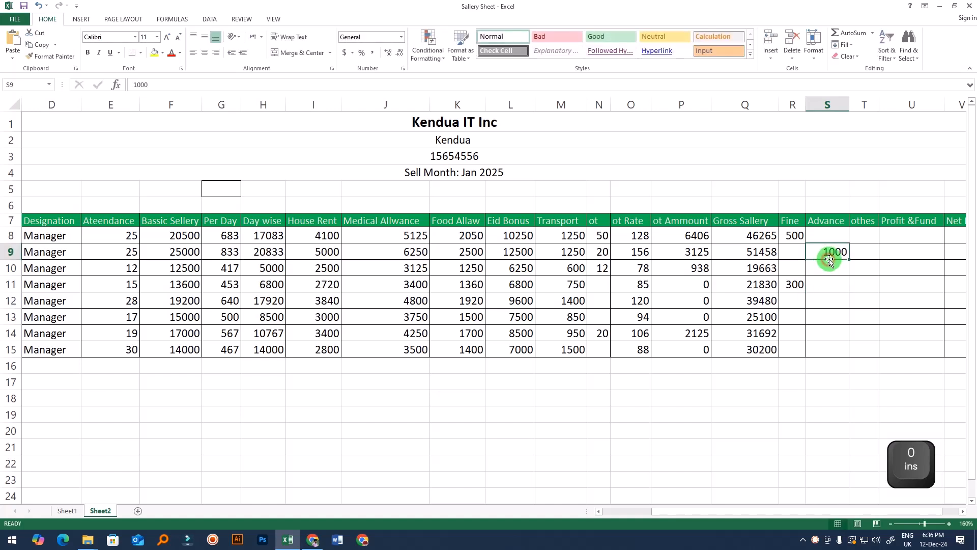
left_click(869, 252)
left_click(868, 285)
left_click(865, 236)
left_click(865, 268)
left_click(866, 250)
left_click(865, 237)
left_click(865, 285)
left_click(864, 234)
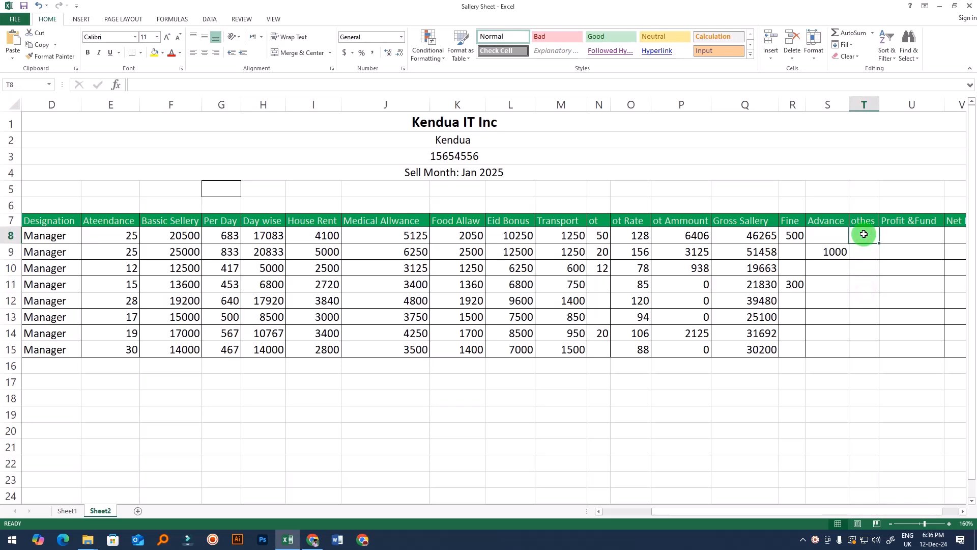
left_click(914, 237)
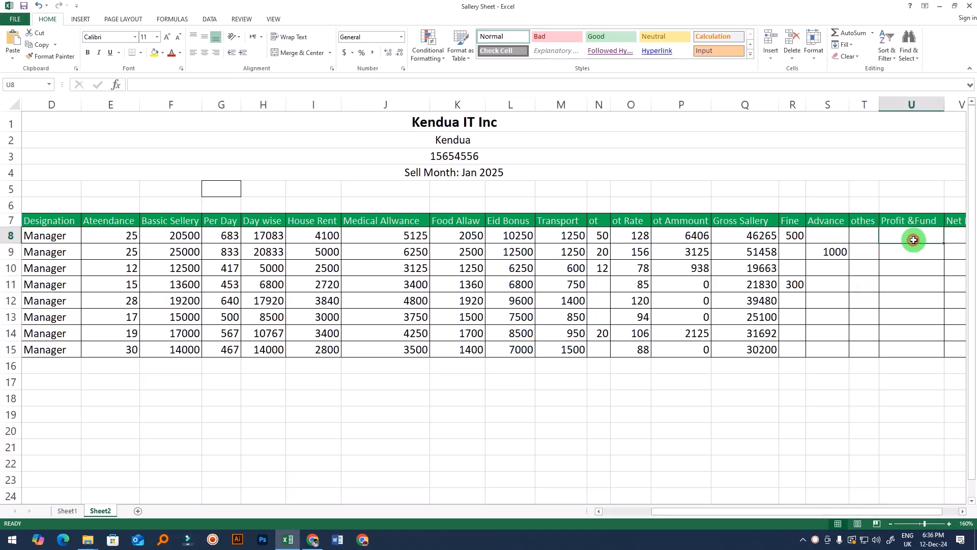
key("Right")
key("Right")
key("Right")
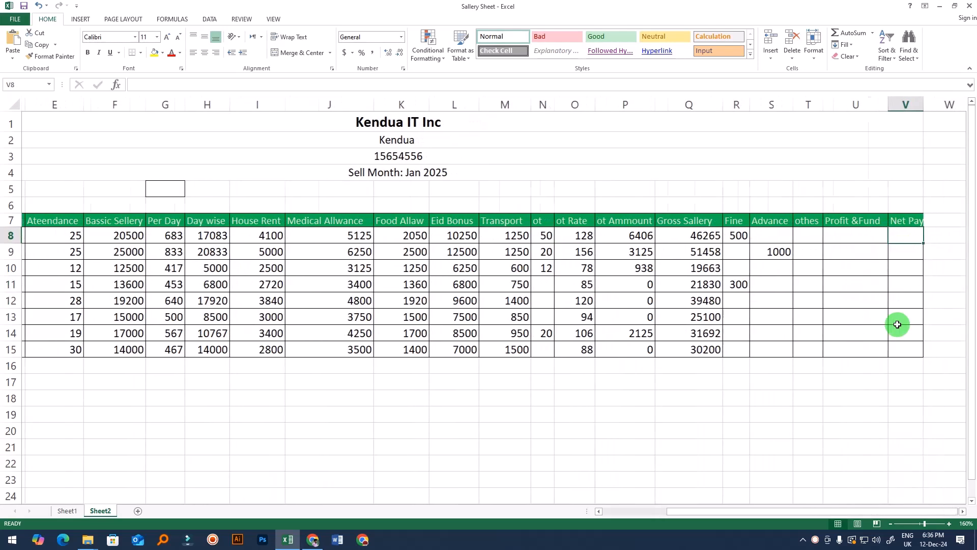
key("Left")
key("Left")
key("Left")
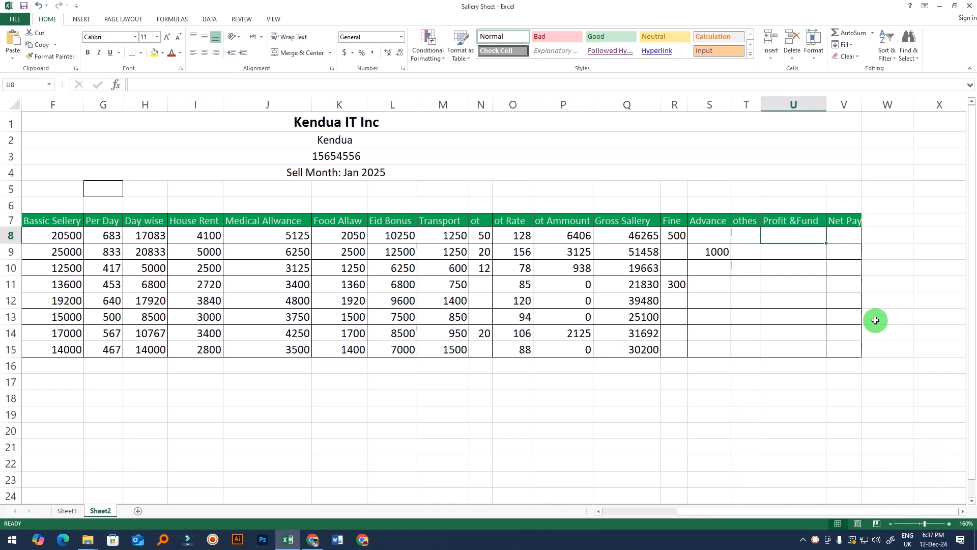
left_click(800, 303)
left_click(800, 240)
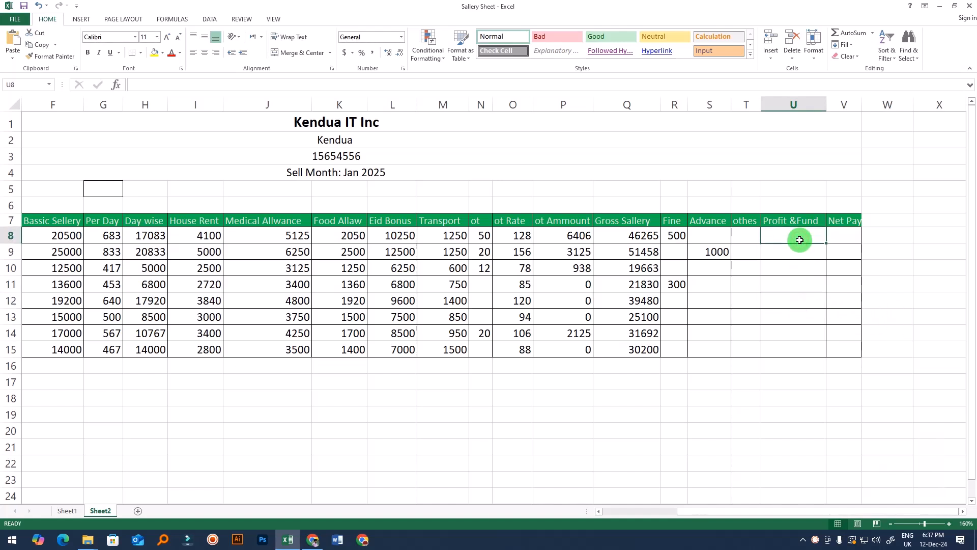
left_click(801, 280)
left_click(789, 236)
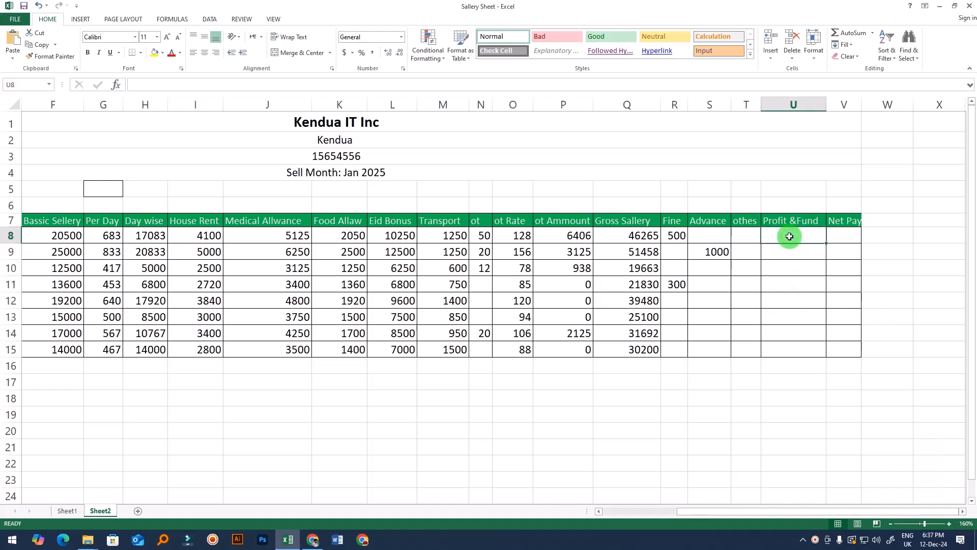
left_click(793, 281)
left_click(779, 237)
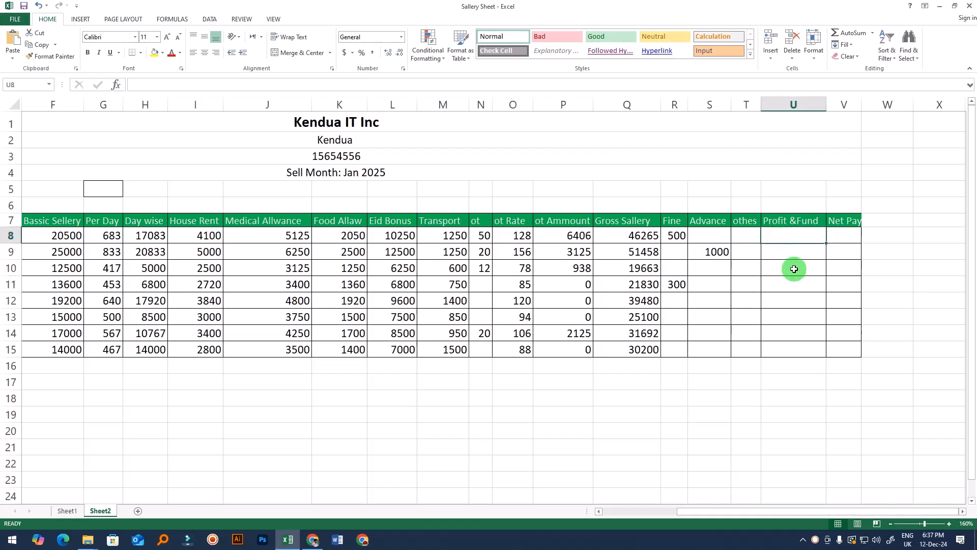
left_click(808, 287)
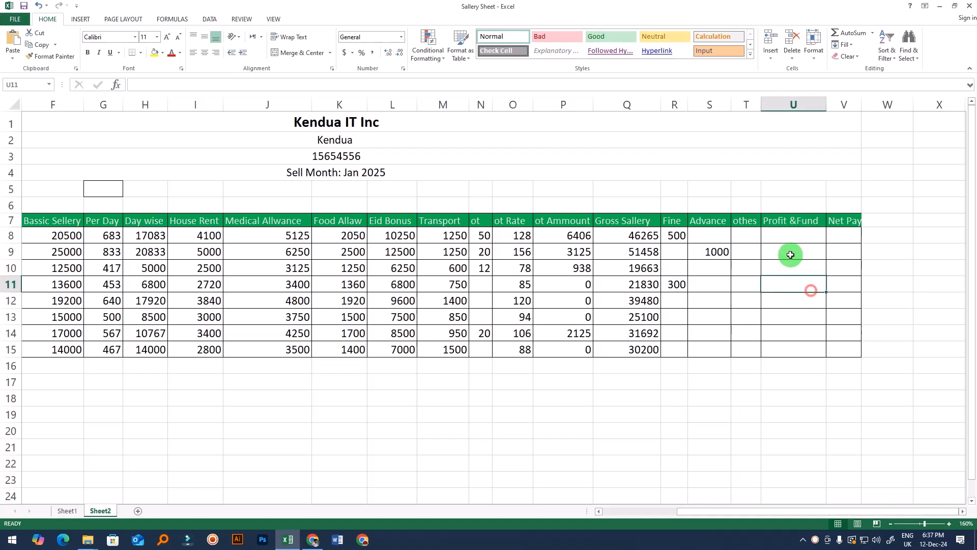
Step: Enter the Profit &Fund formula =F8*5% in U8
left_click(781, 233)
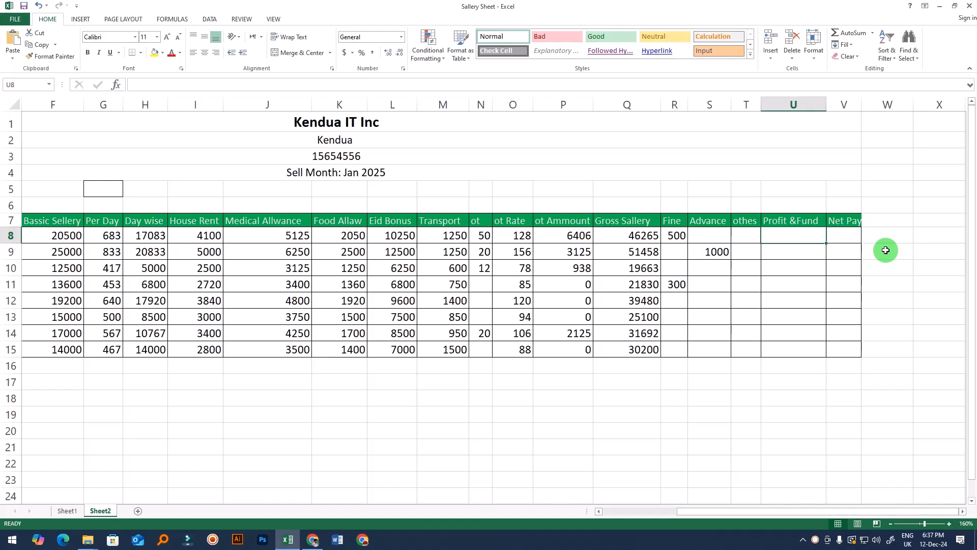
type("=")
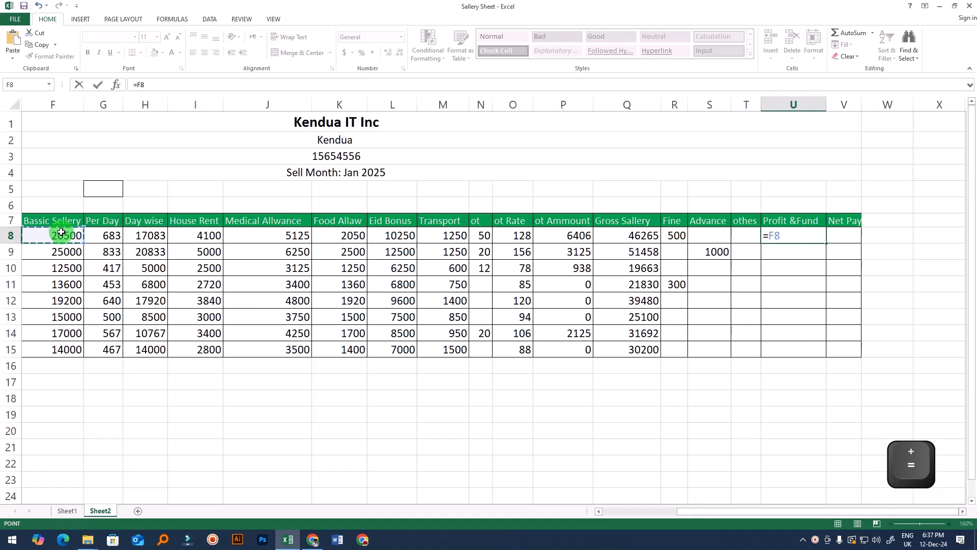
type("%")
key("Return")
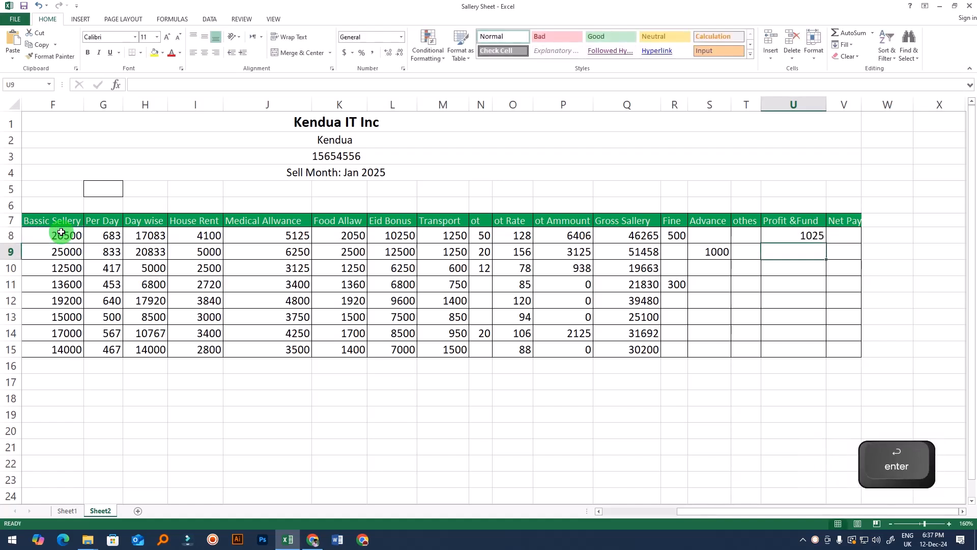
Step: Fill the Profit &Fund formula from U8 down to U15 and look over the filled cells
left_click(784, 237)
left_click_drag(828, 244, 825, 356)
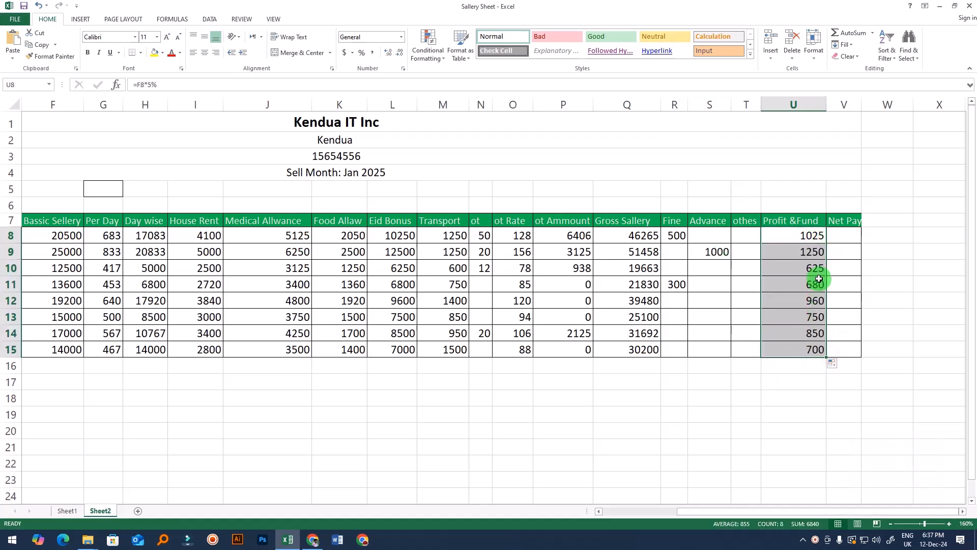
left_click(811, 265)
left_click(809, 251)
left_click(809, 298)
left_click(809, 348)
Step: Widen the Net Pay column V to fit its header
left_click(860, 250)
left_click(851, 235)
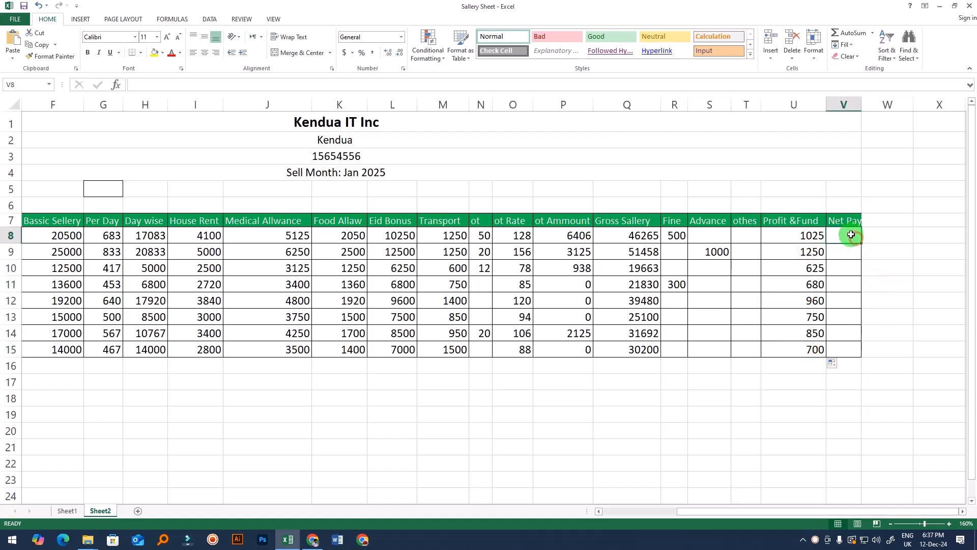
double_click(862, 105)
left_click(880, 286)
left_click(843, 229)
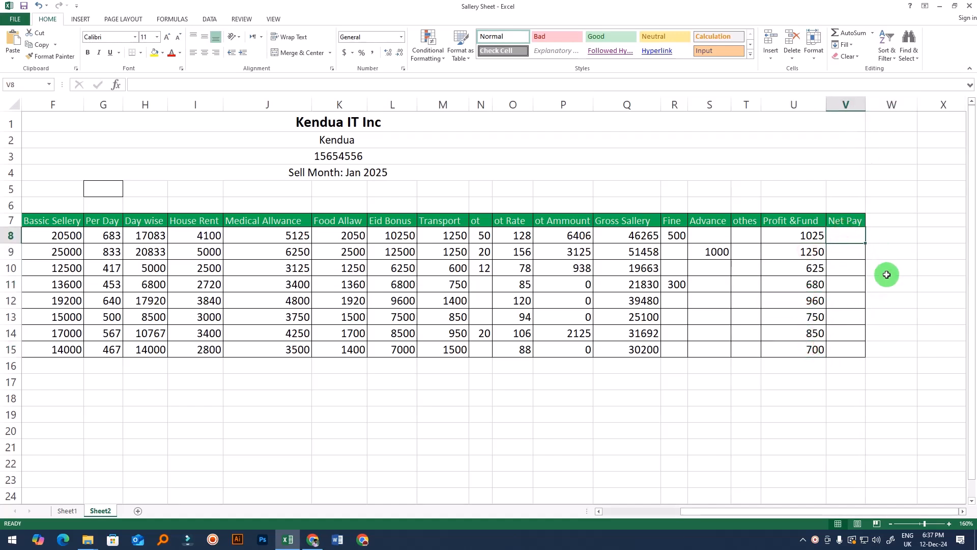
left_click_drag(674, 235, 809, 341)
left_click(845, 250)
left_click(847, 235)
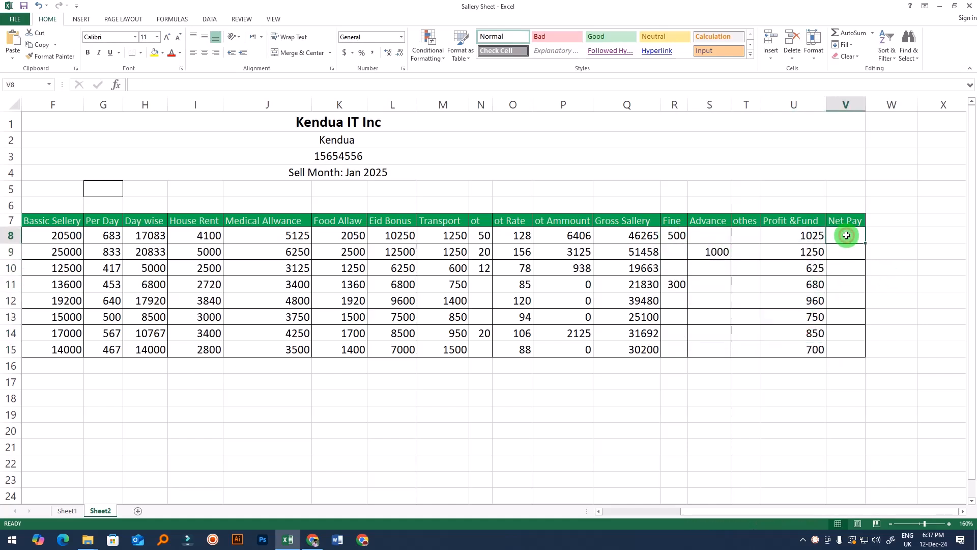
left_click(857, 269)
left_click(848, 232)
left_click(864, 281)
Step: Enter the Net Pay formula =Q8-R8-S8+T8+U8 in V8
left_click(844, 234)
type("=")
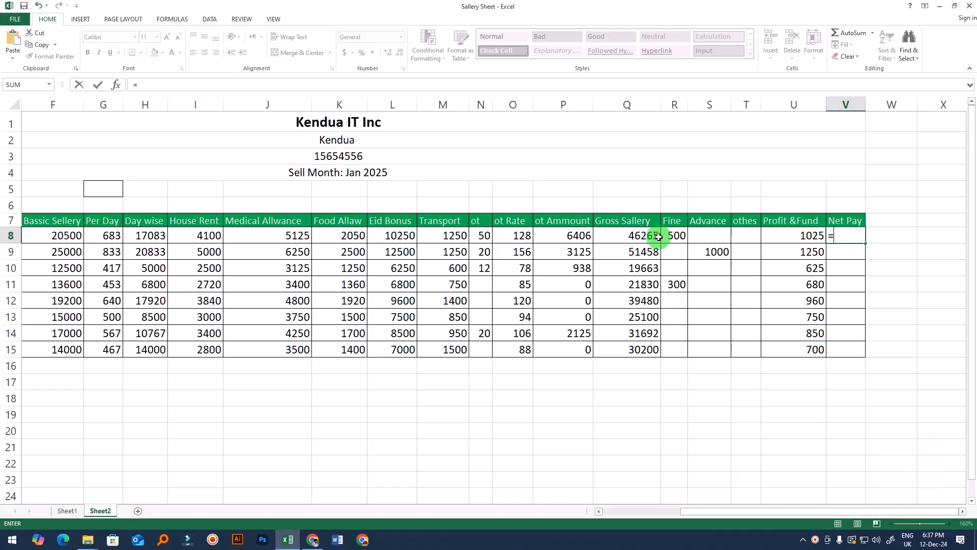
left_click(635, 236)
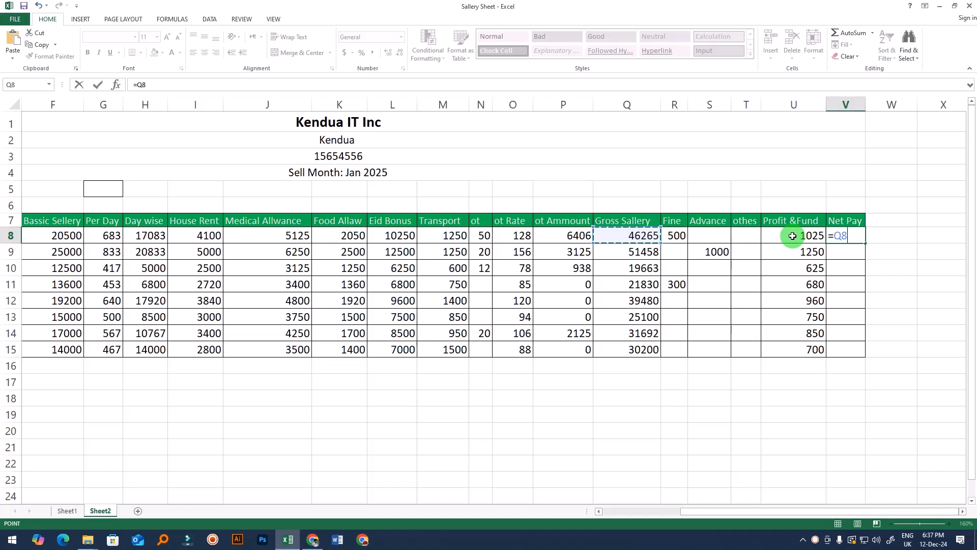
type("-")
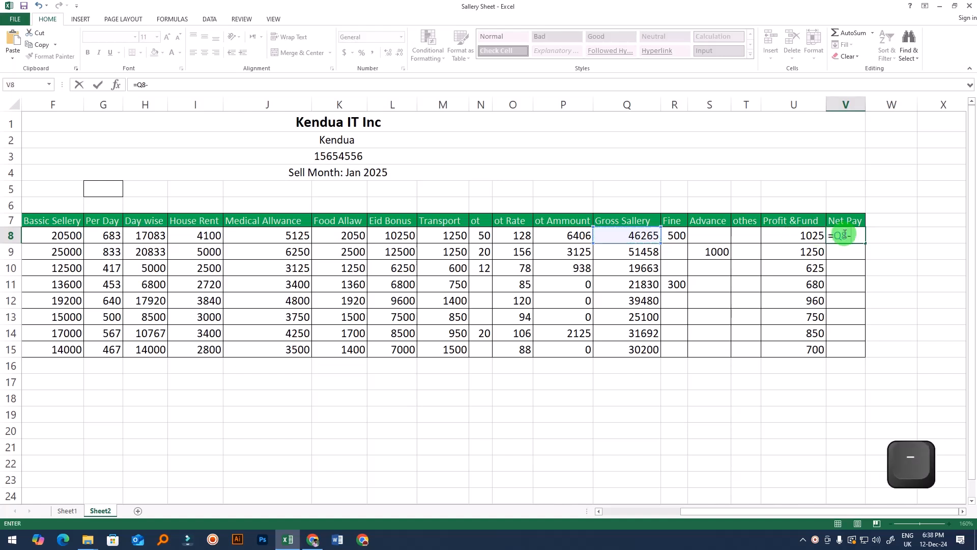
left_click(676, 235)
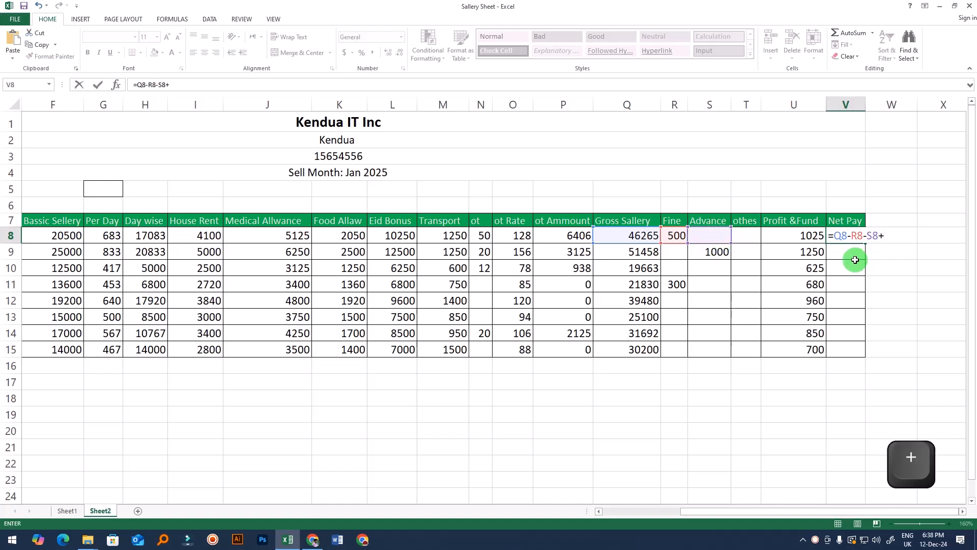
left_click(745, 234)
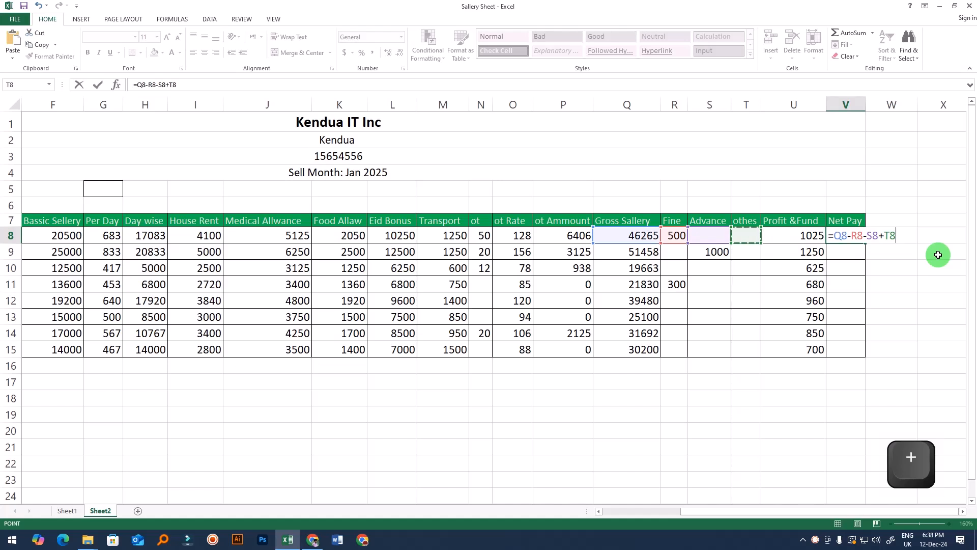
type("+")
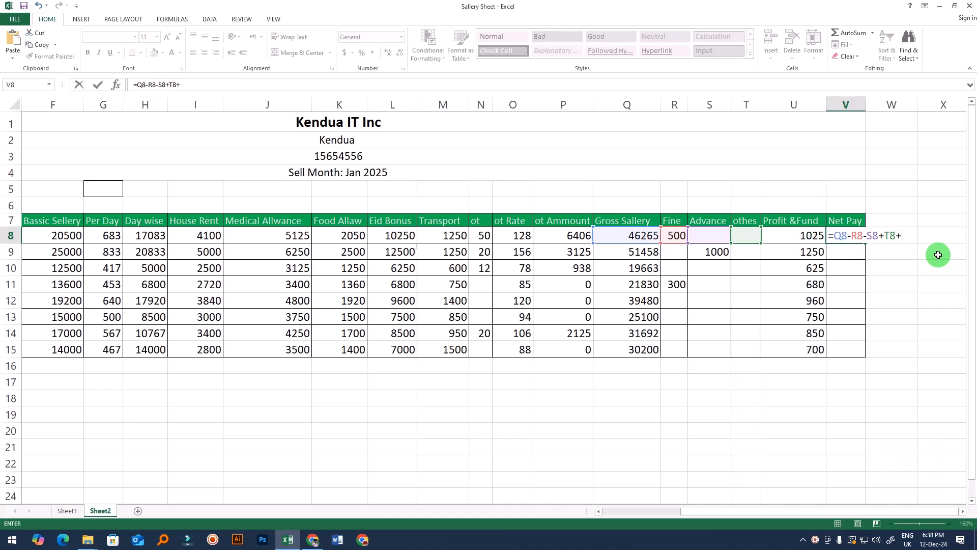
left_click(794, 236)
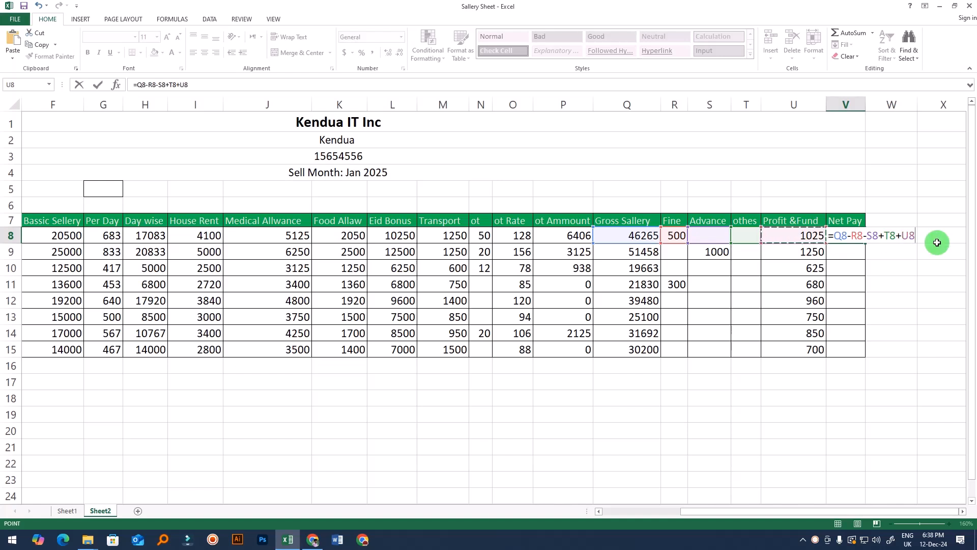
key("Return")
Step: Fill the Net Pay formula from V8 down to V15 and look over the filled cells
left_click(847, 236)
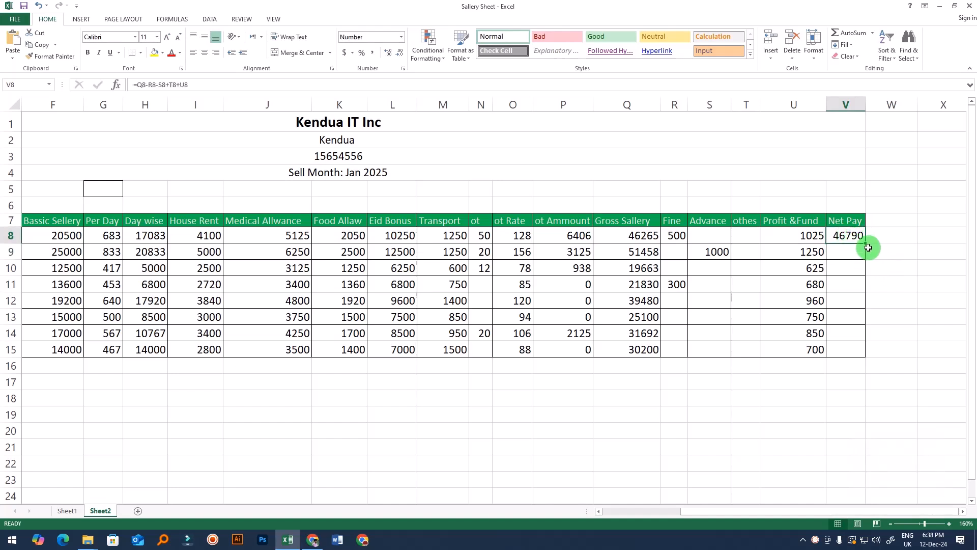
left_click_drag(867, 244, 876, 353)
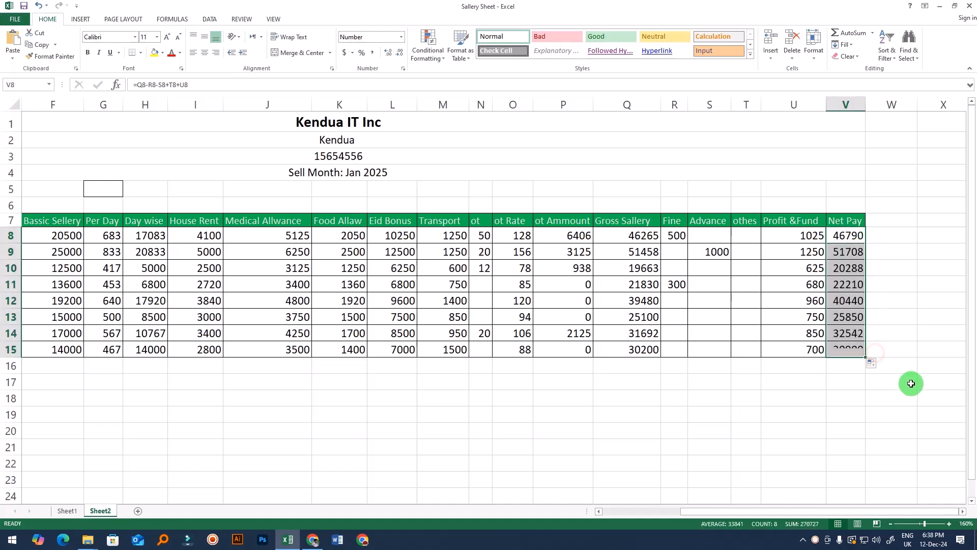
left_click(911, 383)
left_click(843, 364)
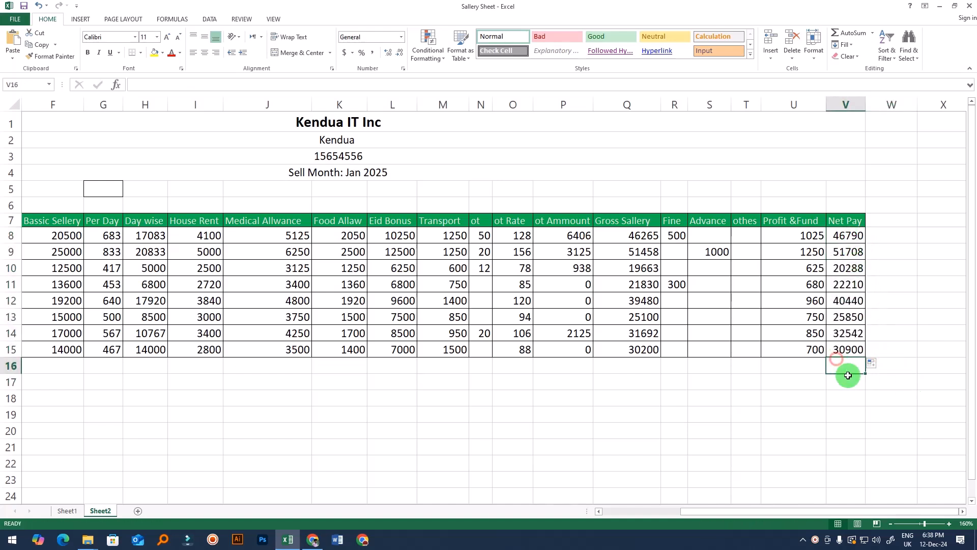
left_click_drag(768, 512, 813, 516)
left_click_drag(845, 234, 839, 360)
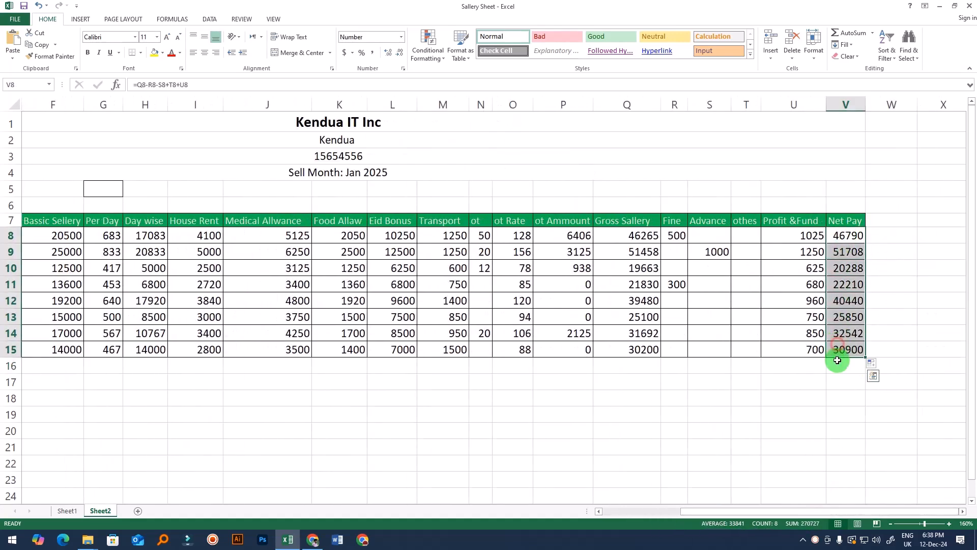
Step: Total the Net Pay column with =SUM(V8:V15) in V16 and autofit column V to the total
left_click(837, 363)
left_click(842, 395)
left_click(842, 365)
left_click(849, 408)
left_click(848, 365)
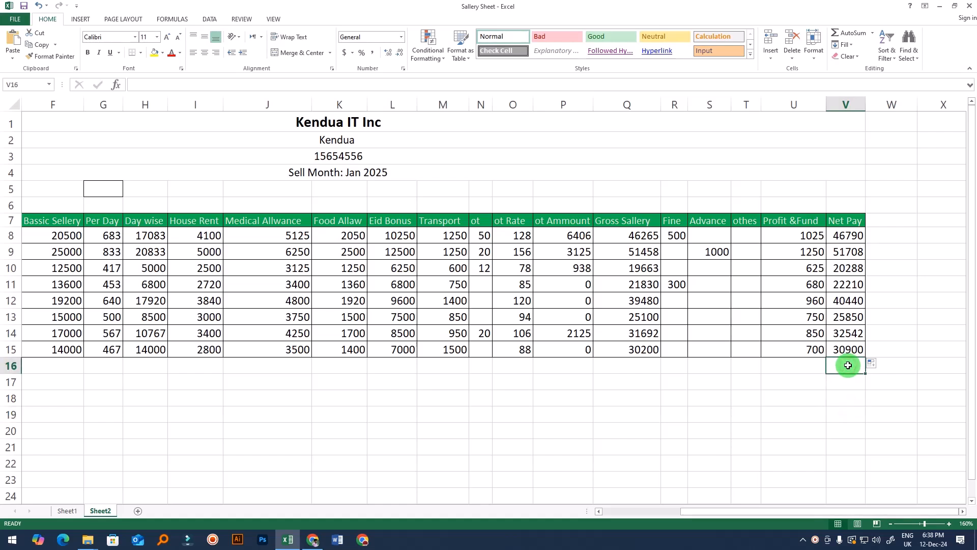
type("=sum(")
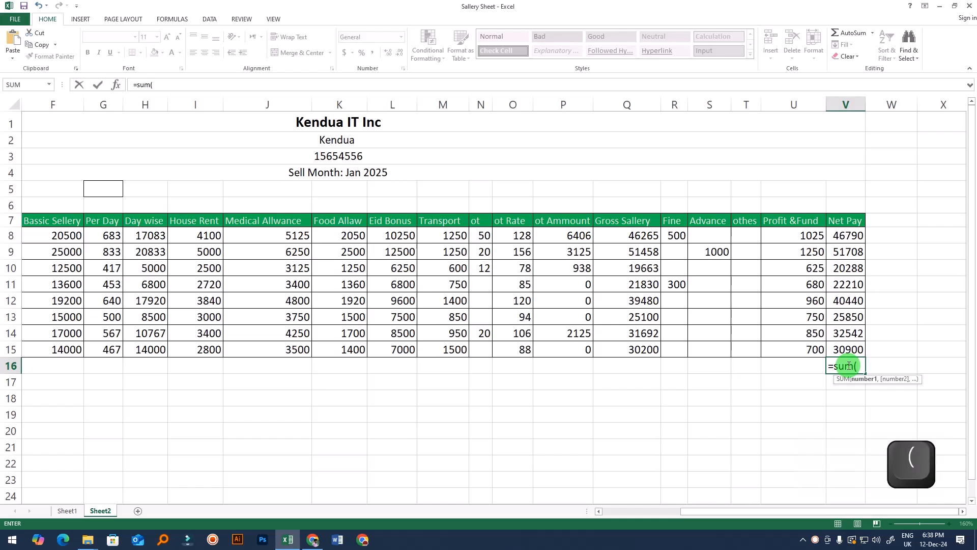
left_click_drag(843, 235, 847, 343)
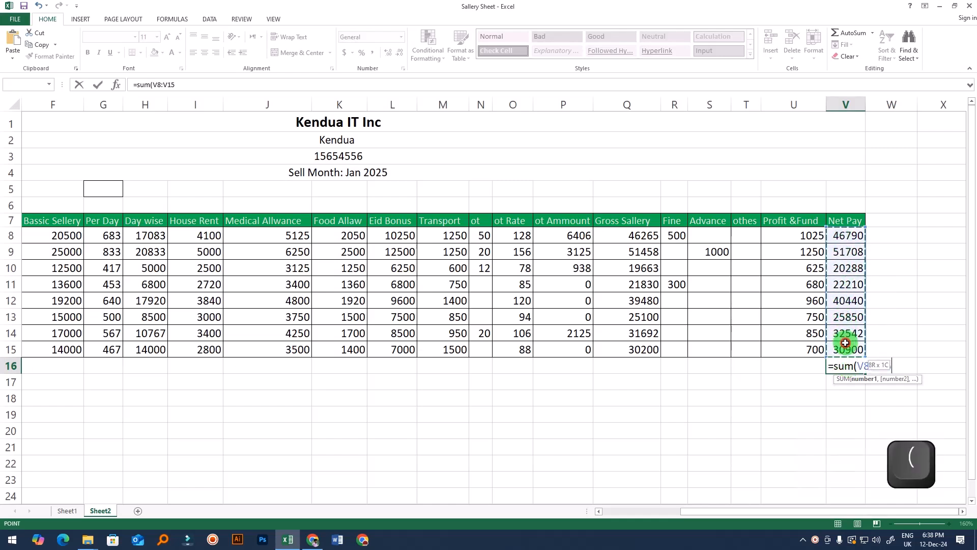
type(")")
key("Return")
left_click(842, 363)
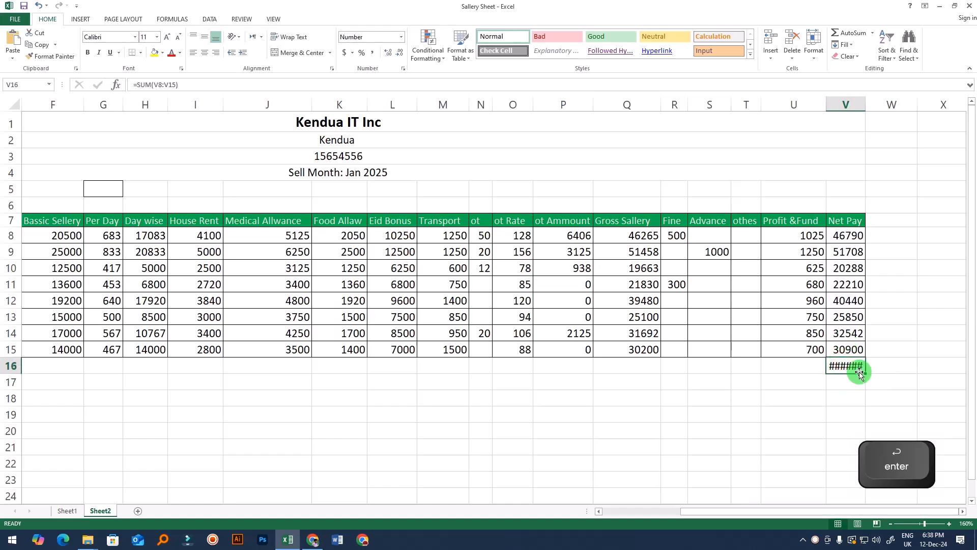
double_click(865, 101)
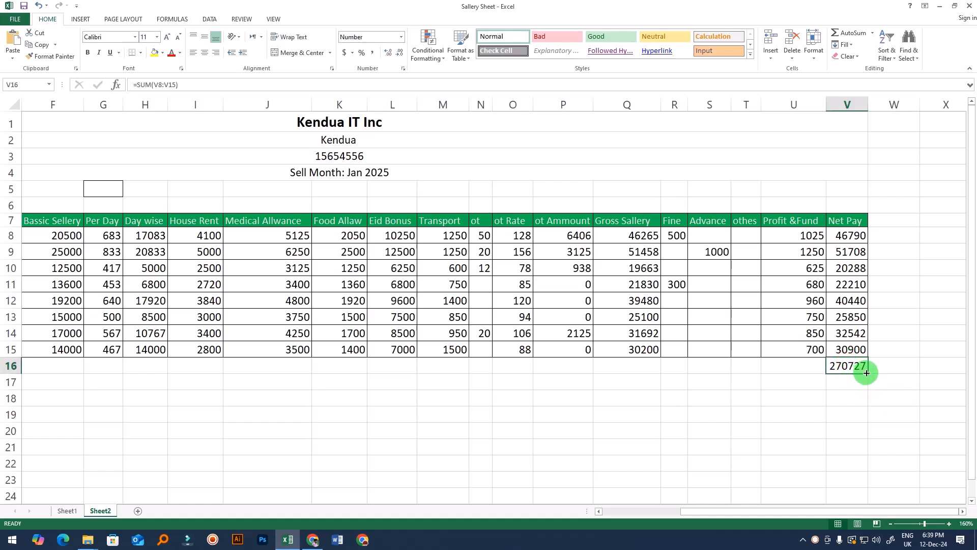
Step: Fill the SUM formula from V16 across row 16 to F16 and check the column totals
left_click_drag(867, 373, 43, 366)
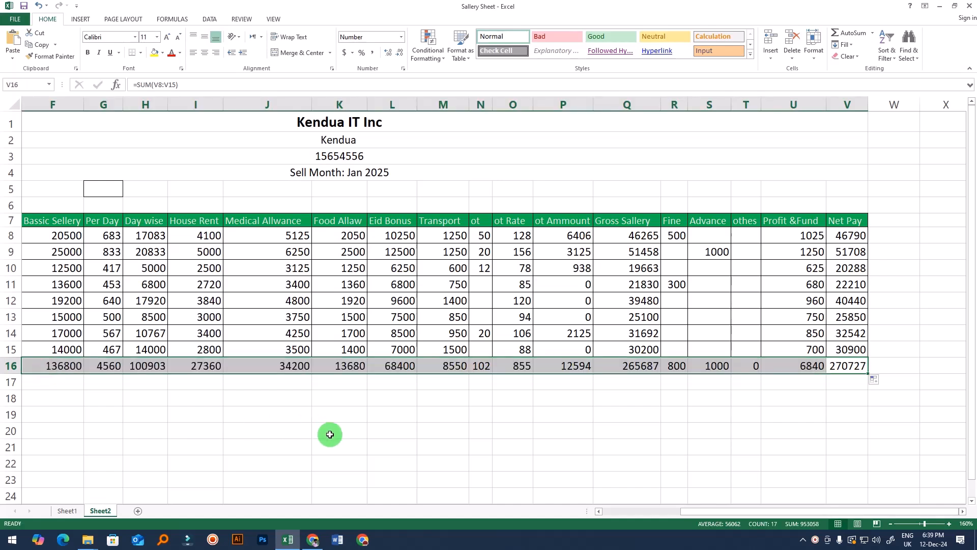
left_click(372, 434)
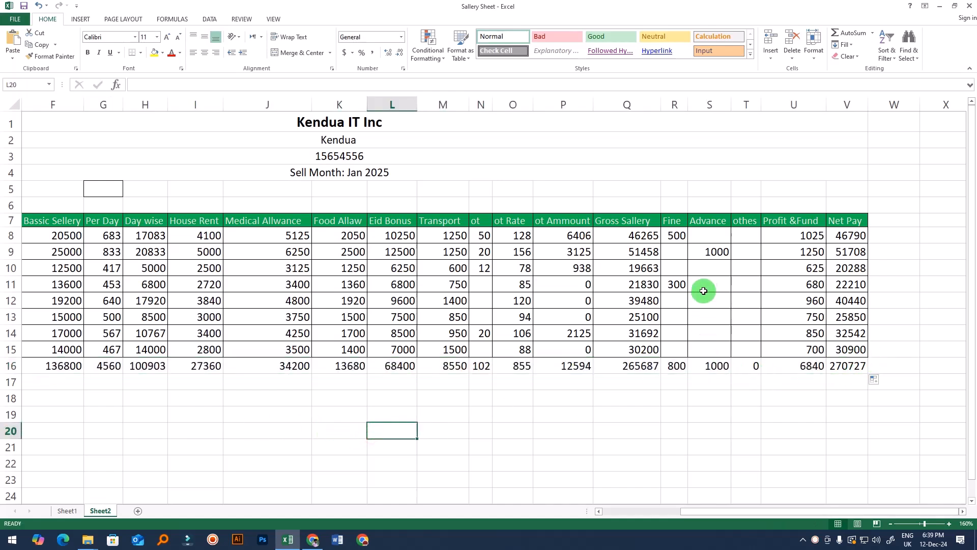
left_click(710, 368)
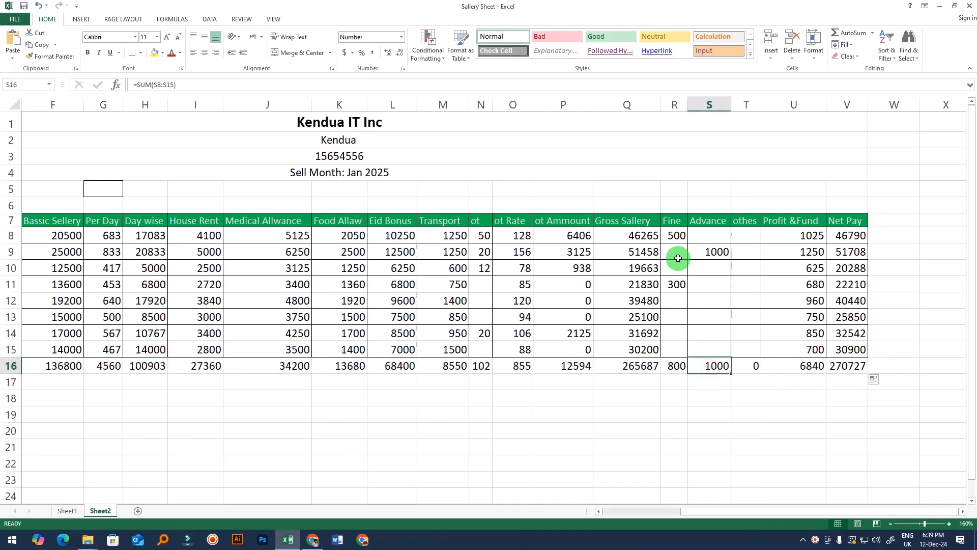
left_click(679, 366)
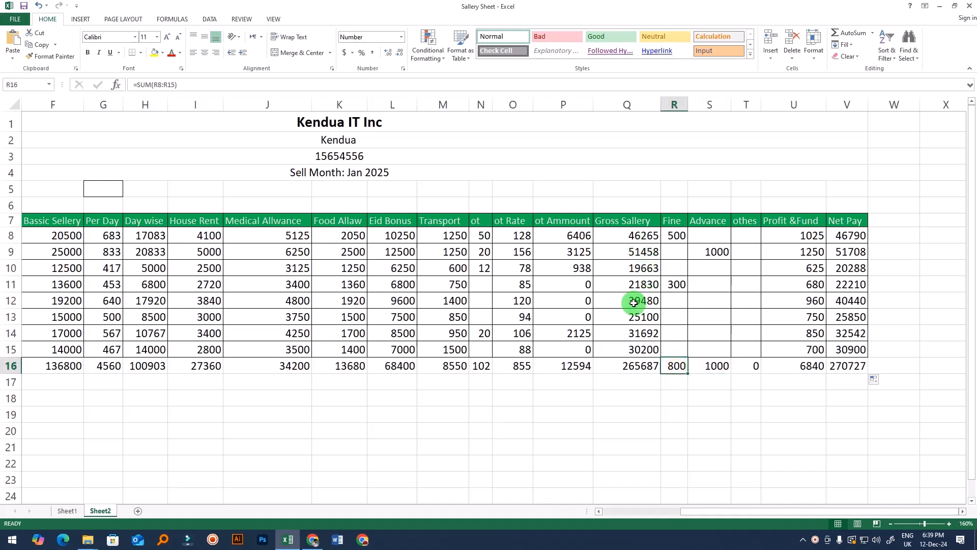
left_click(632, 366)
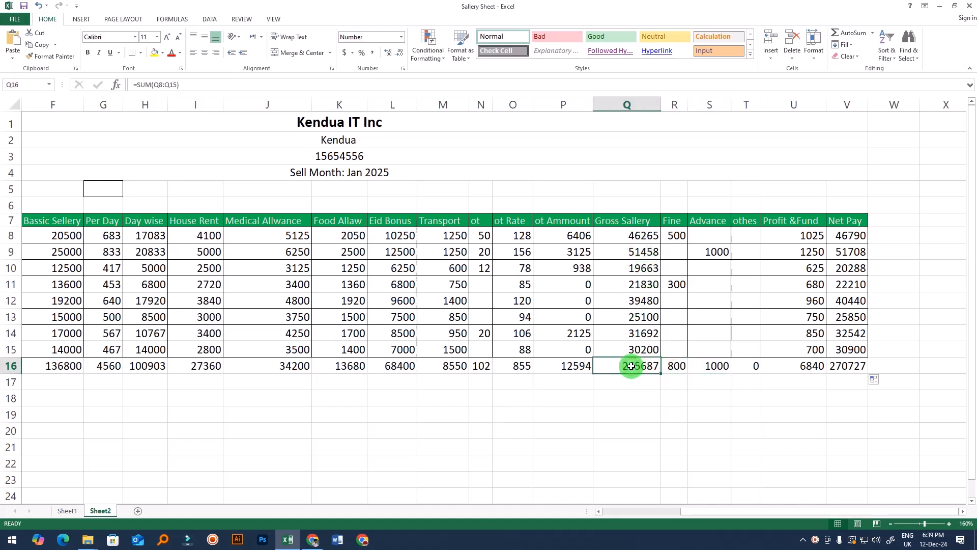
left_click(575, 365)
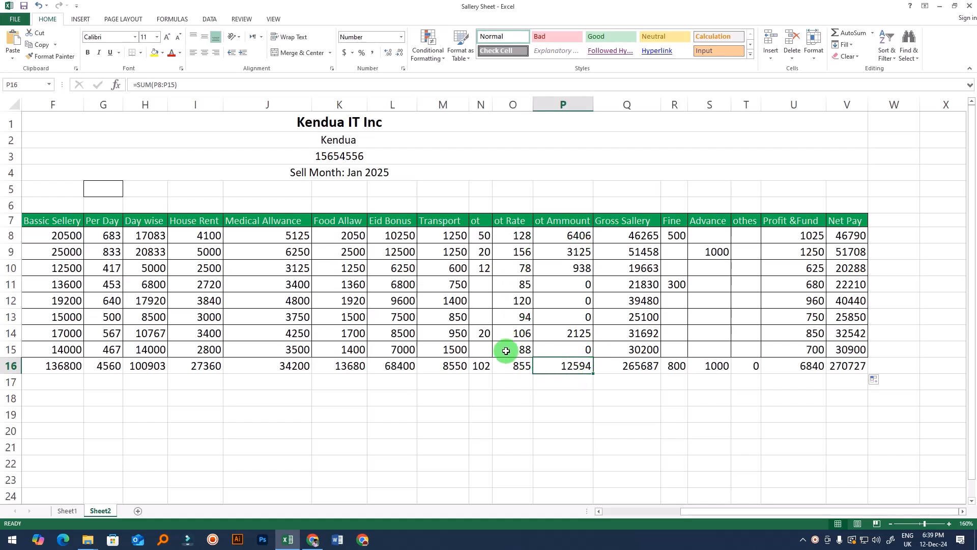
left_click(510, 367)
left_click(479, 367)
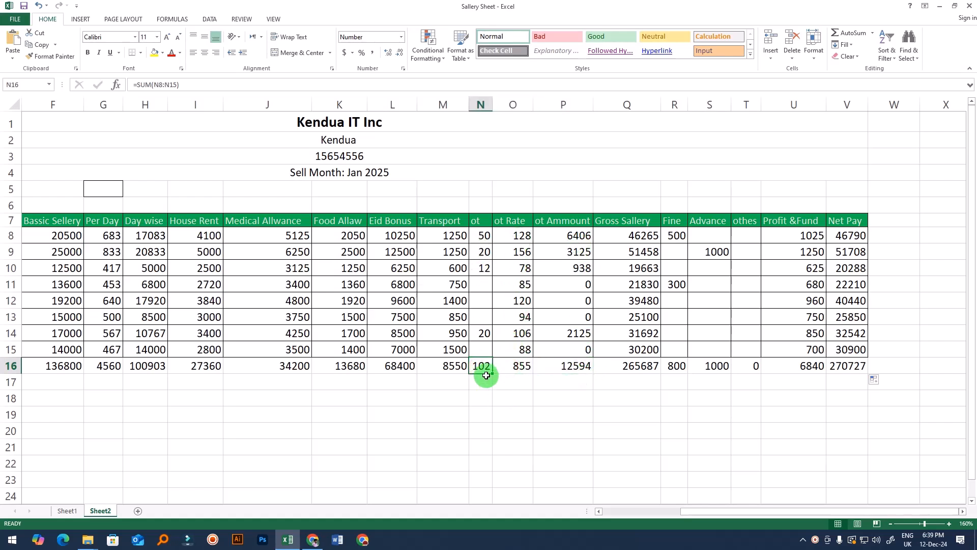
Step: Merge and center A16:E16 and label the merged cell Total
left_click_drag(712, 510, 600, 509)
left_click(385, 443)
left_click_drag(36, 367, 199, 365)
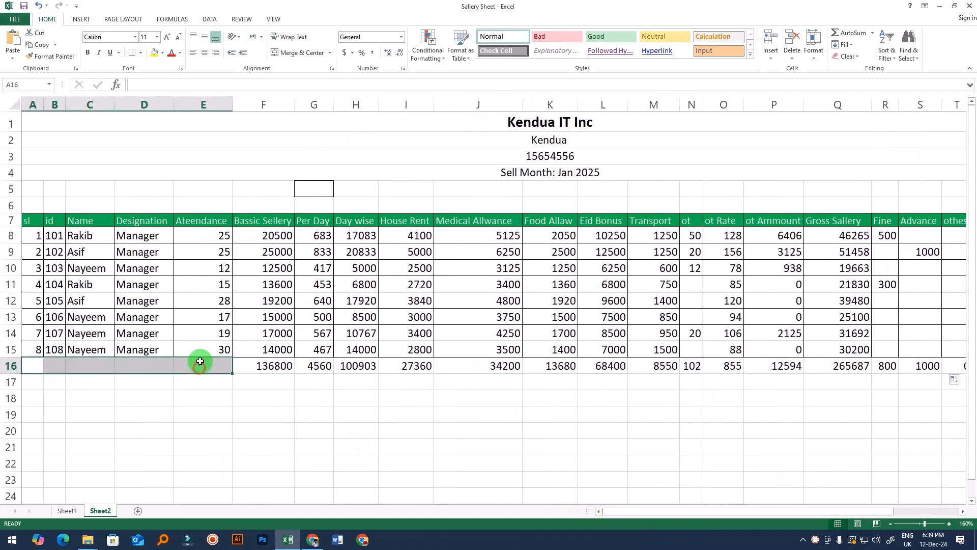
left_click(288, 53)
left_click(203, 366)
left_click(178, 410)
left_click(131, 370)
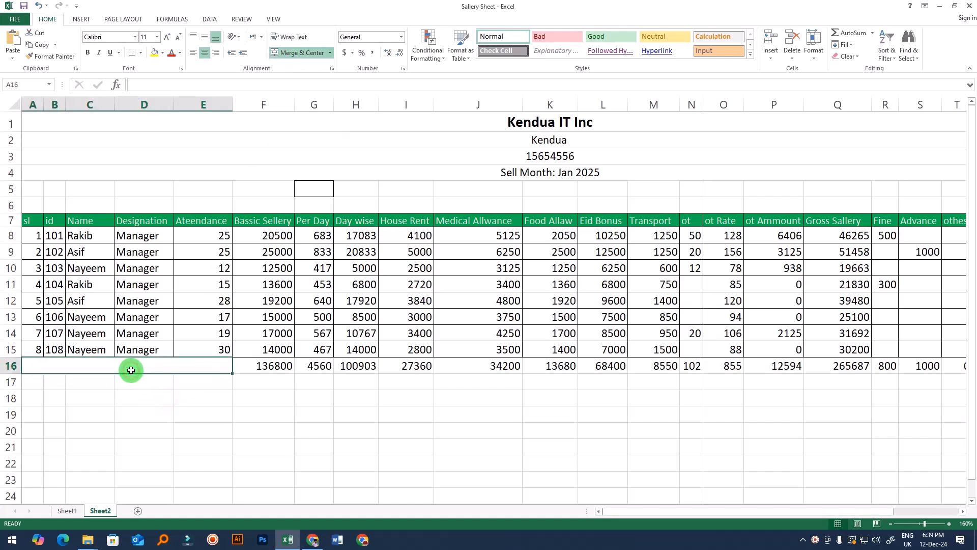
type("Tot")
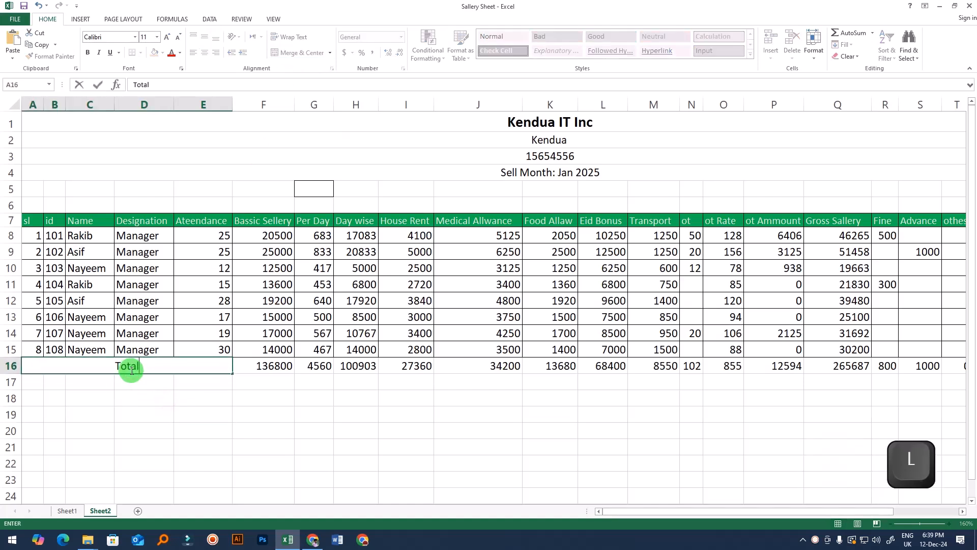
type("al")
left_click(228, 433)
Step: Give the Total row A16:V16 a green fill and white text
left_click_drag(92, 367, 851, 372)
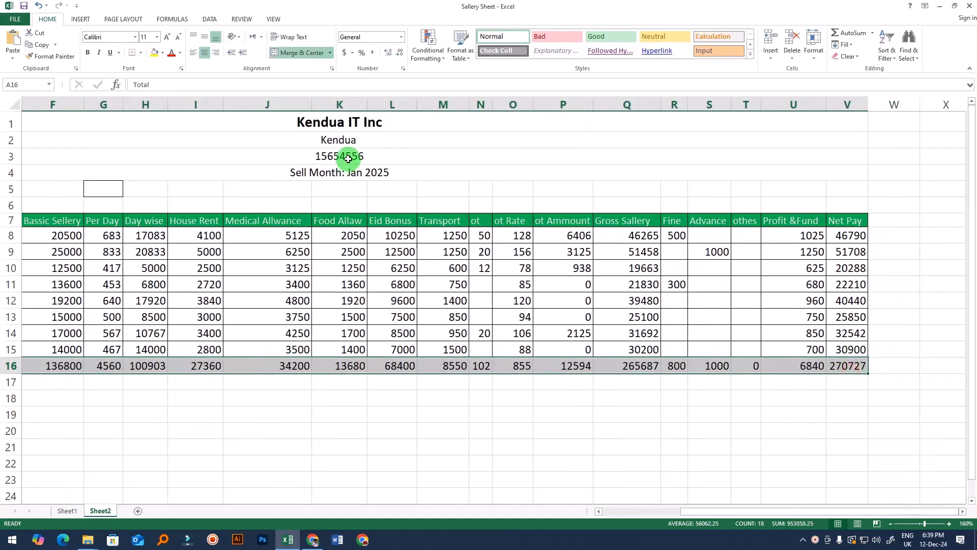
left_click(164, 55)
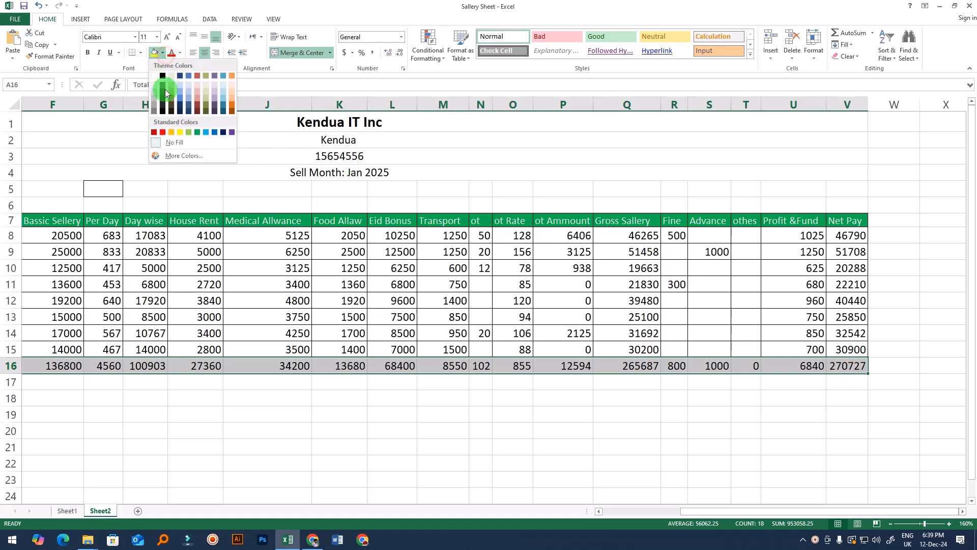
left_click(197, 132)
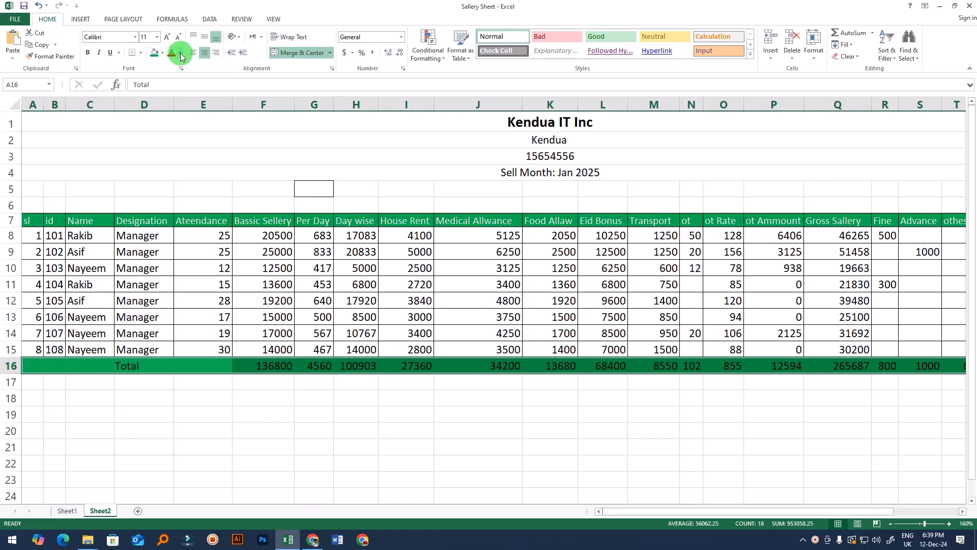
left_click(180, 55)
left_click(172, 88)
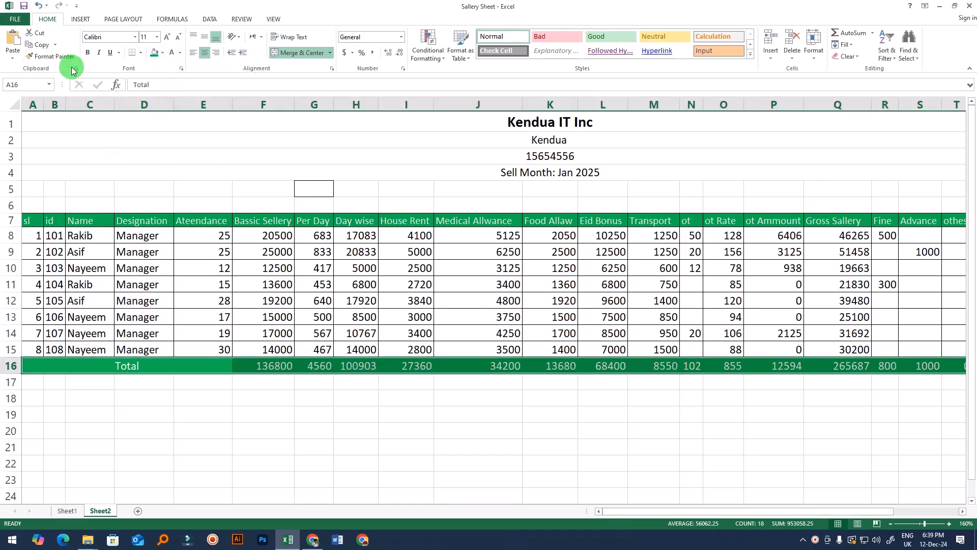
Step: Apply All Borders to the Total row A16:V16
left_click(141, 53)
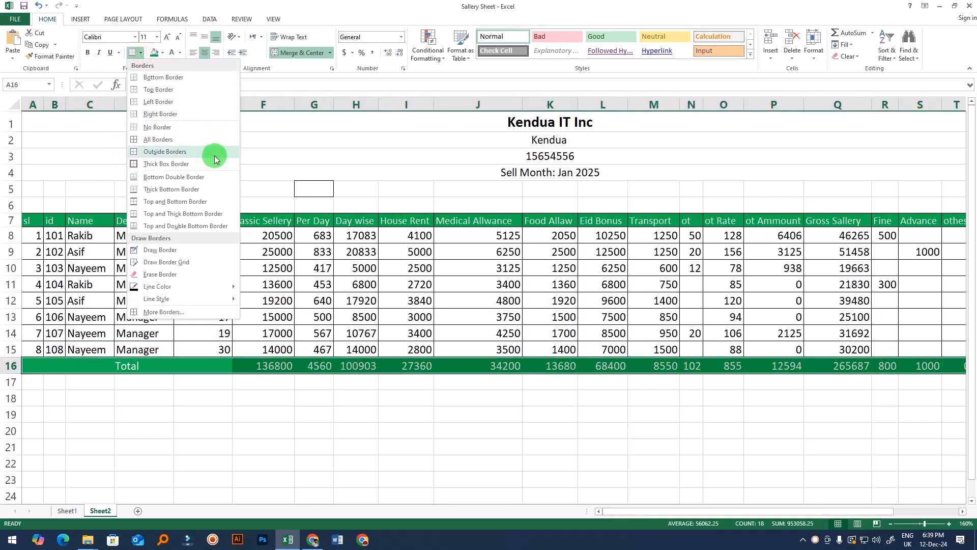
left_click(182, 139)
left_click(362, 415)
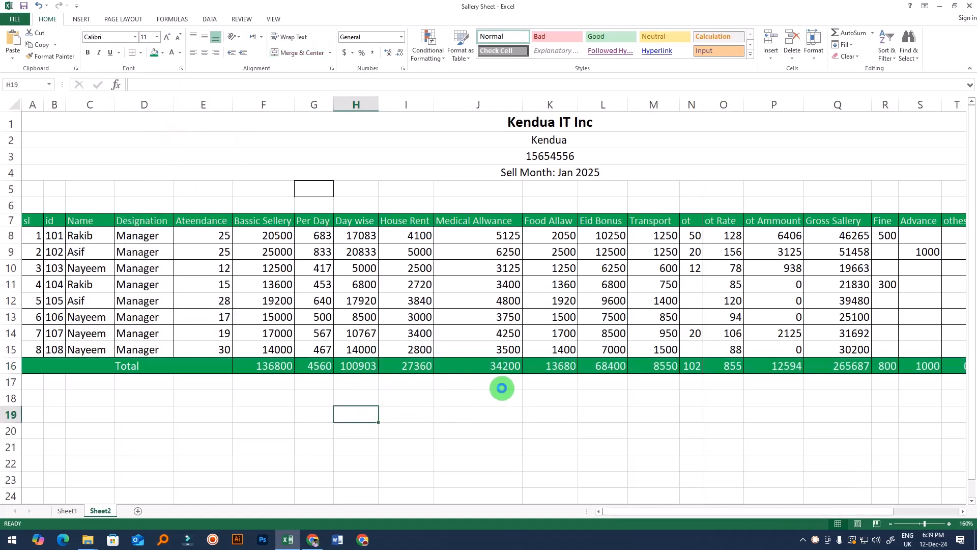
Step: Autofit the Net Pay column V and the id column B so their numbers display at 130% zoom
scroll(502, 389, "down", 2)
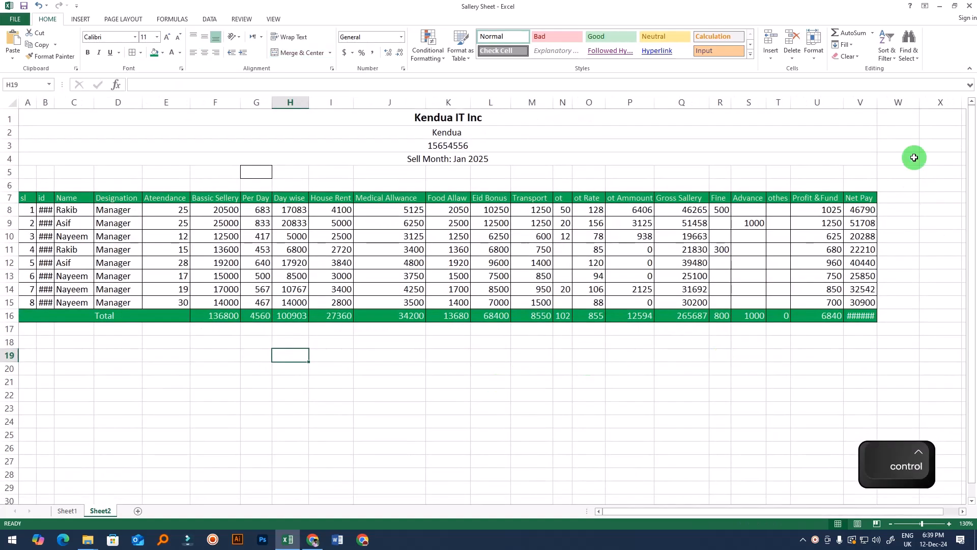
double_click(879, 101)
left_click(829, 394)
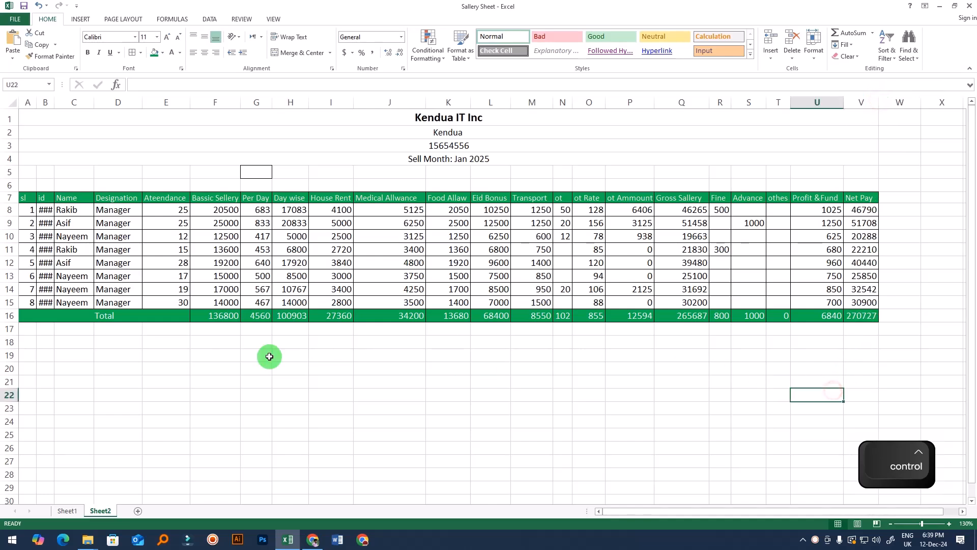
double_click(53, 99)
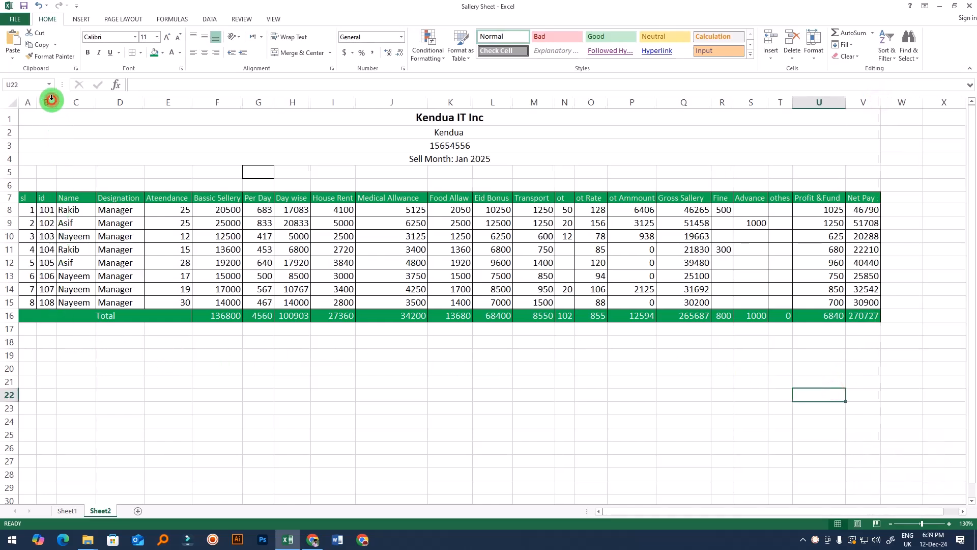
Step: Enter the signature label "Prepaired By" followed by the preparer's name in cell C19 below the table
left_click(81, 367)
left_click(416, 394)
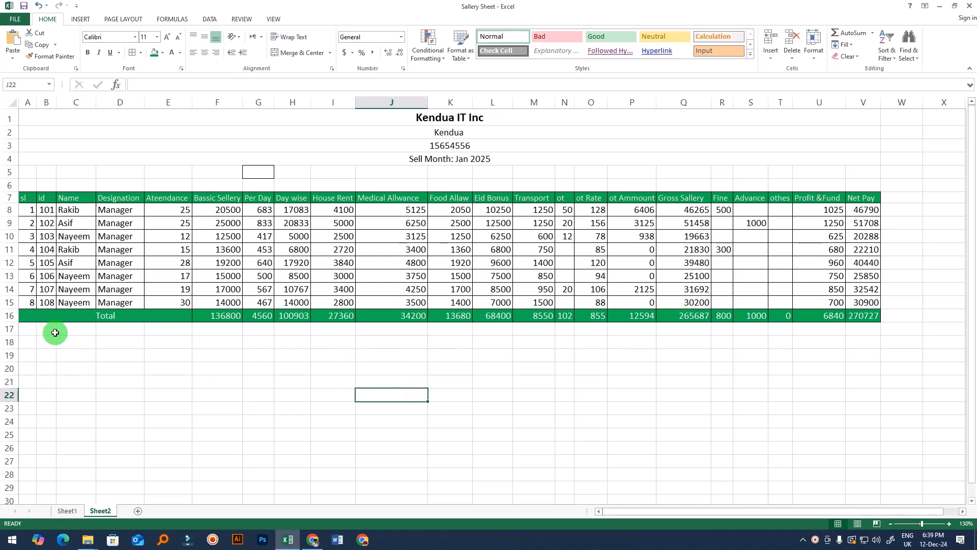
left_click(81, 355)
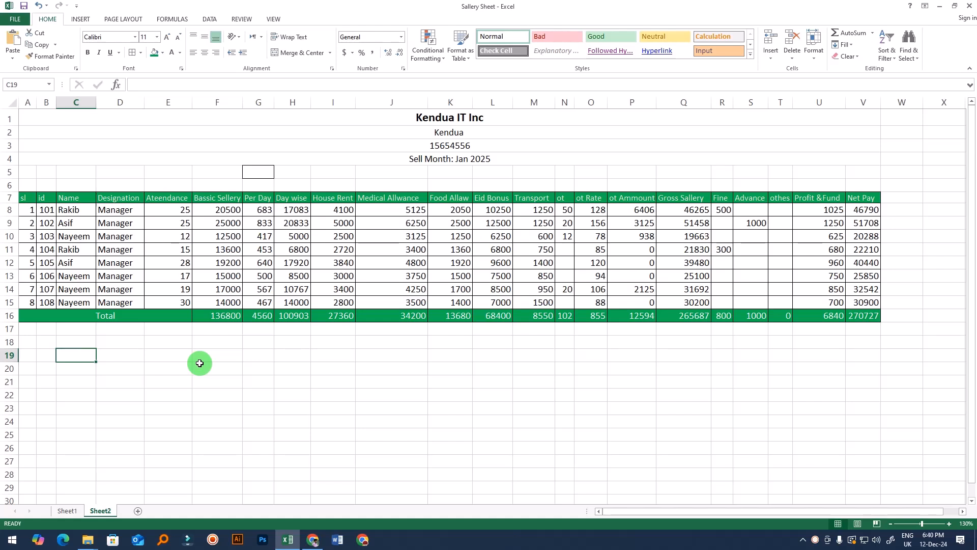
type("Pre")
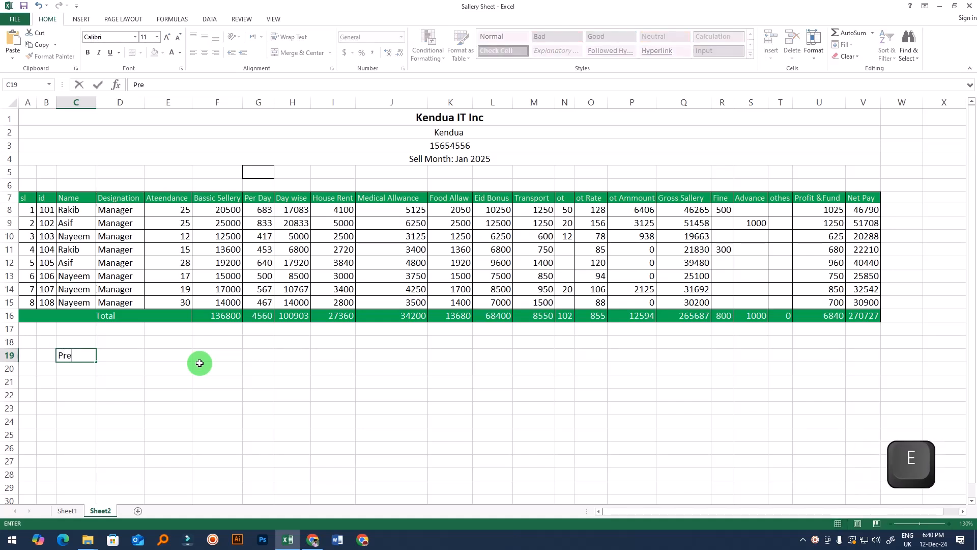
type("pa")
key("BackSpace")
type("pa")
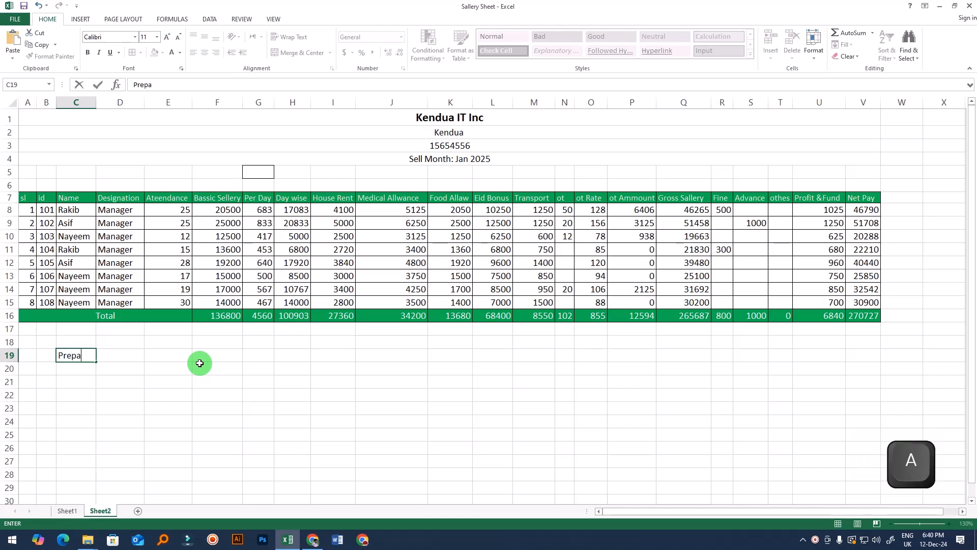
type("ired By ")
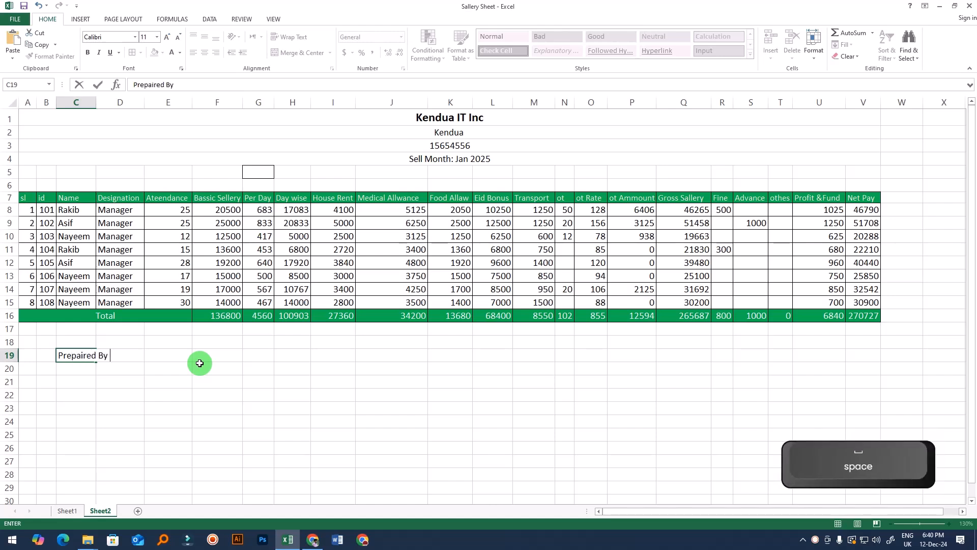
type("Raf")
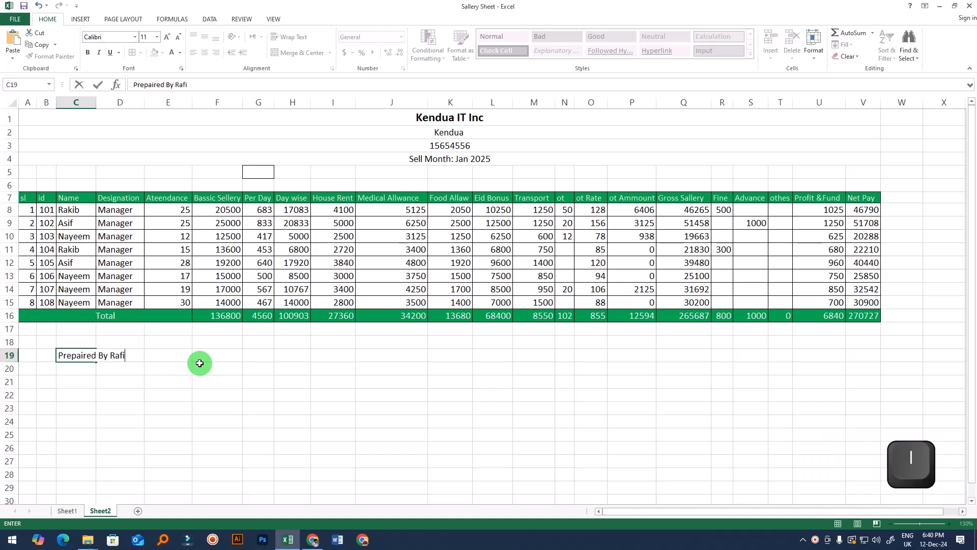
type("i")
left_click(249, 406)
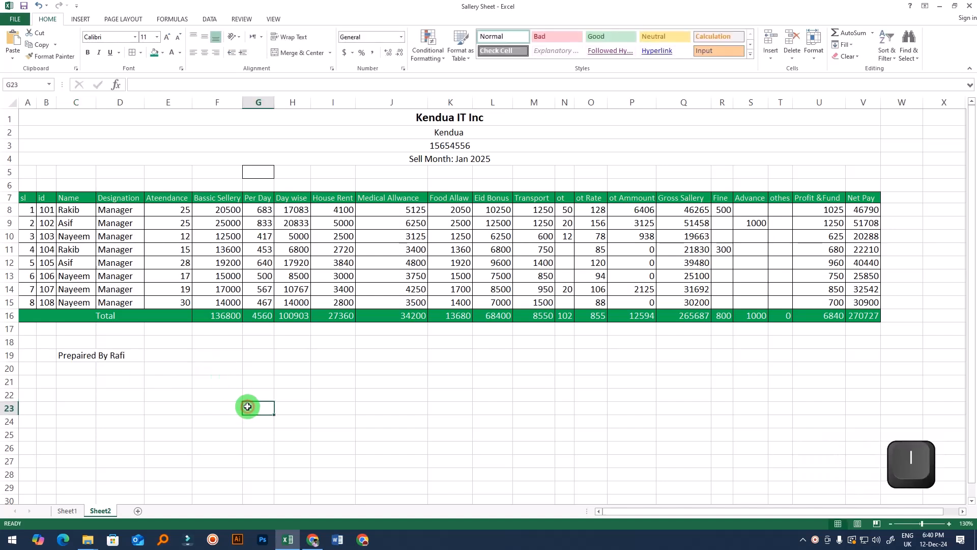
Step: Add the signature label Manager in cell K19
left_click(419, 355)
left_click(451, 355)
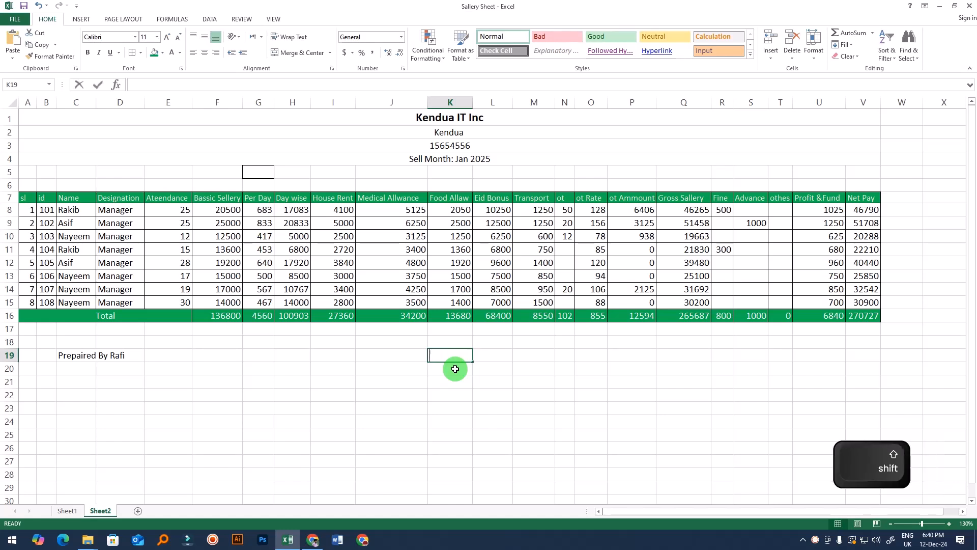
type("Manager")
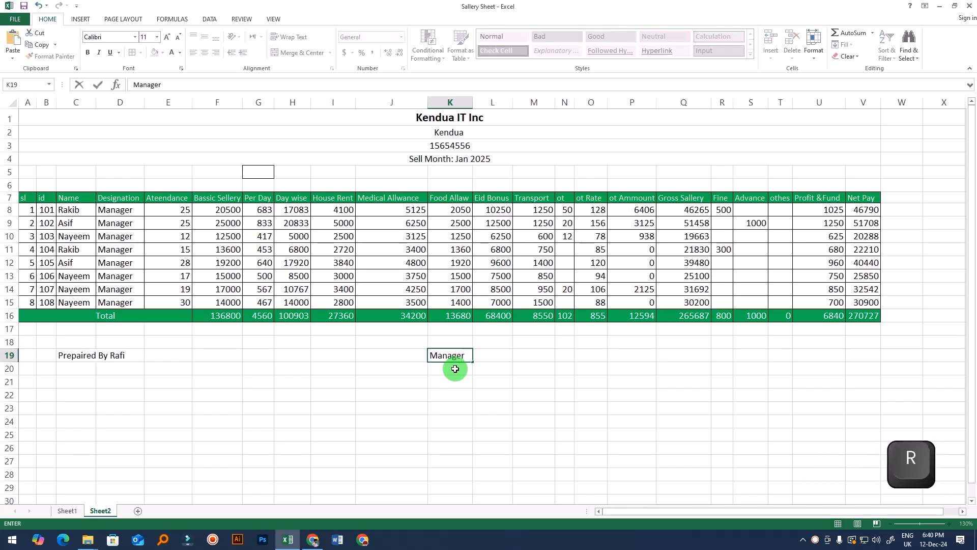
left_click(642, 378)
Step: Add the signature label Ceo in cell U19 on the same row as Manager
left_click(816, 354)
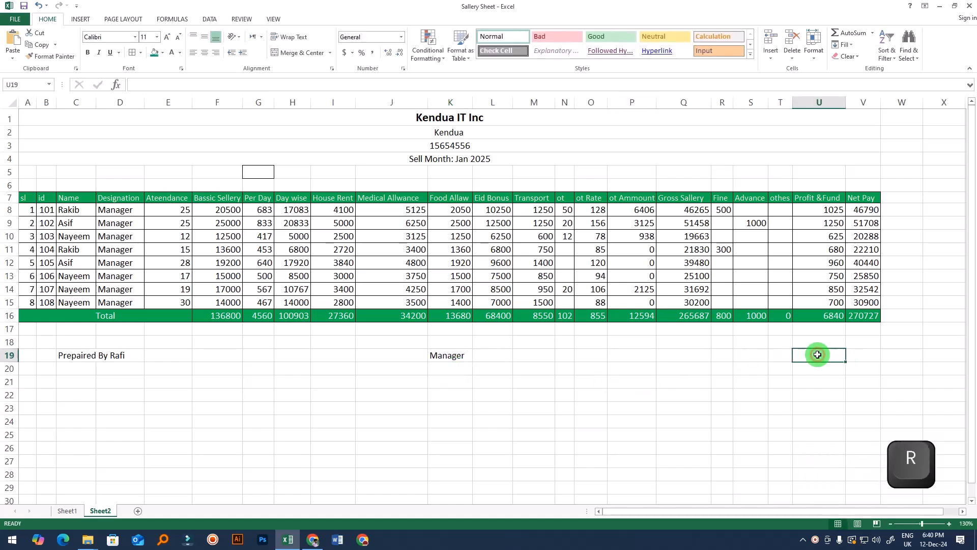
type("Md")
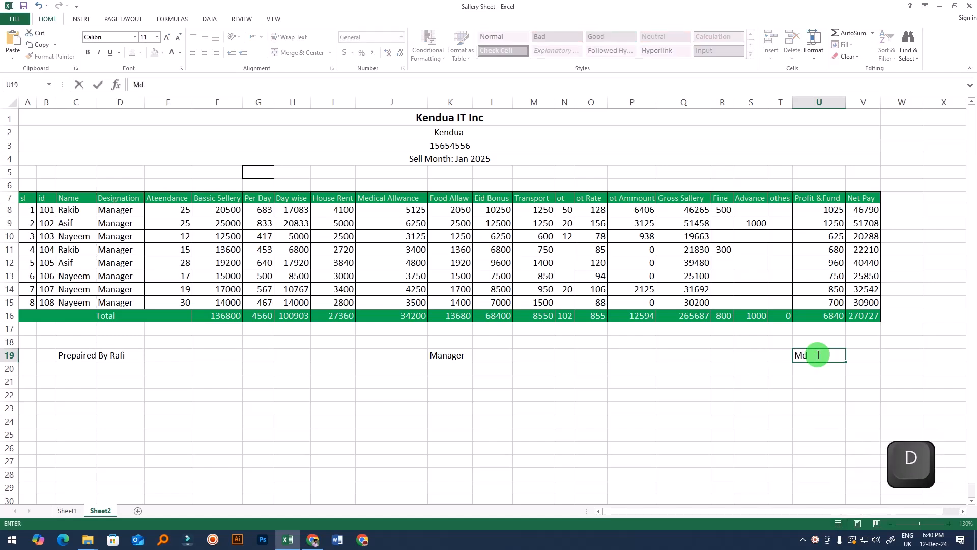
key("BackSpace")
key("BackSpace")
type("C")
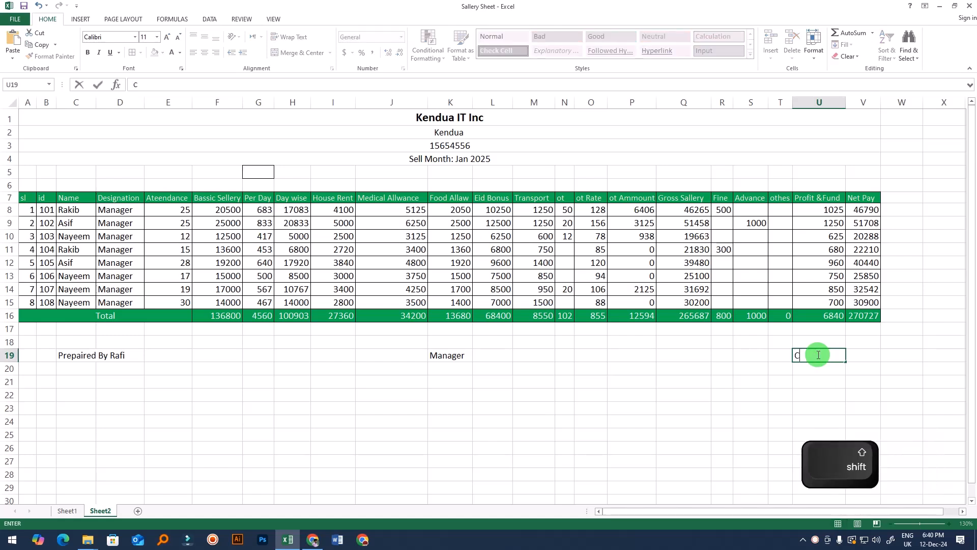
type("es")
key("BackSpace")
type("o")
left_click(774, 381)
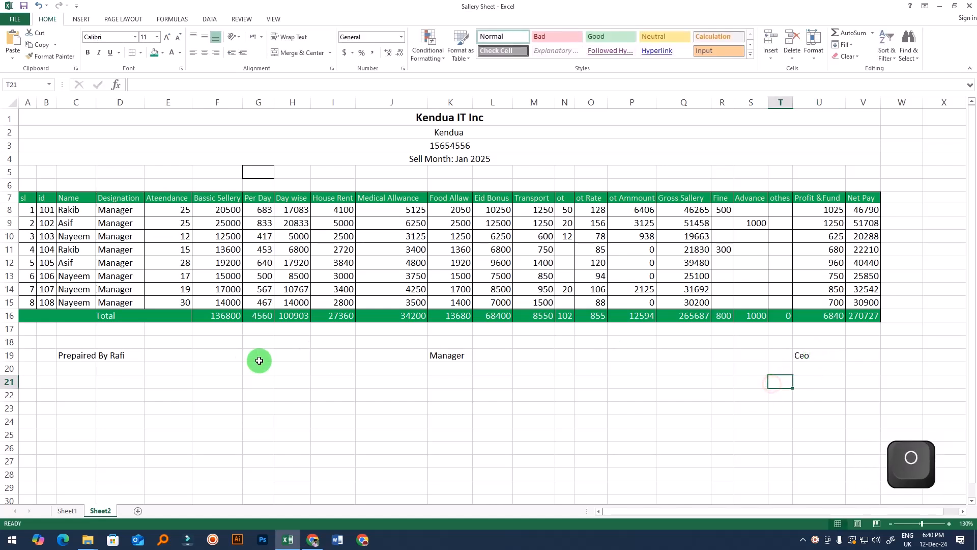
left_click(810, 358)
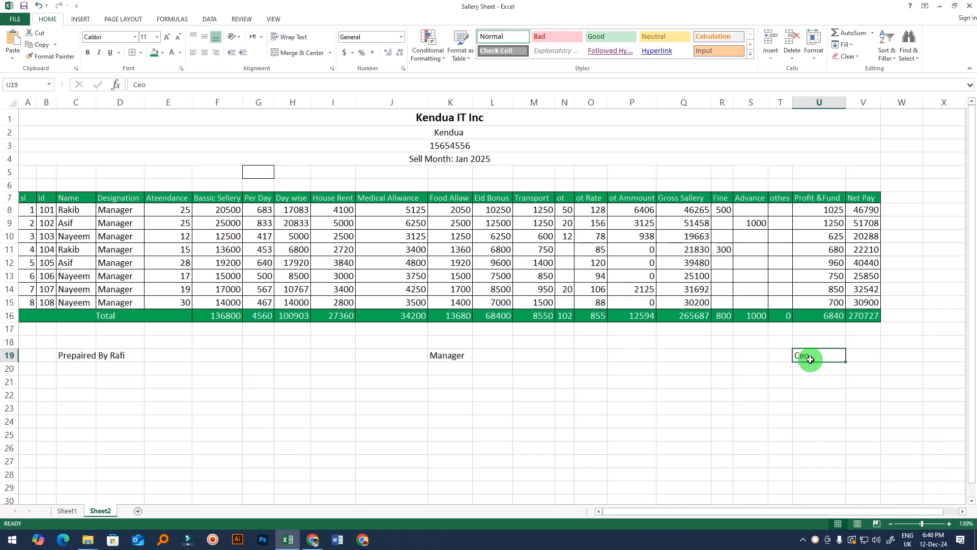
left_click(575, 383)
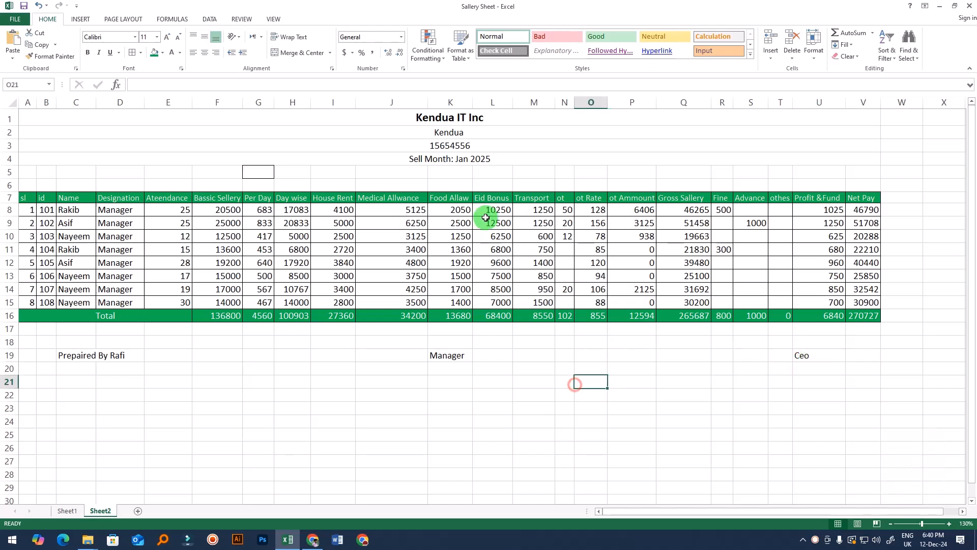
left_click(441, 120)
left_click(527, 406)
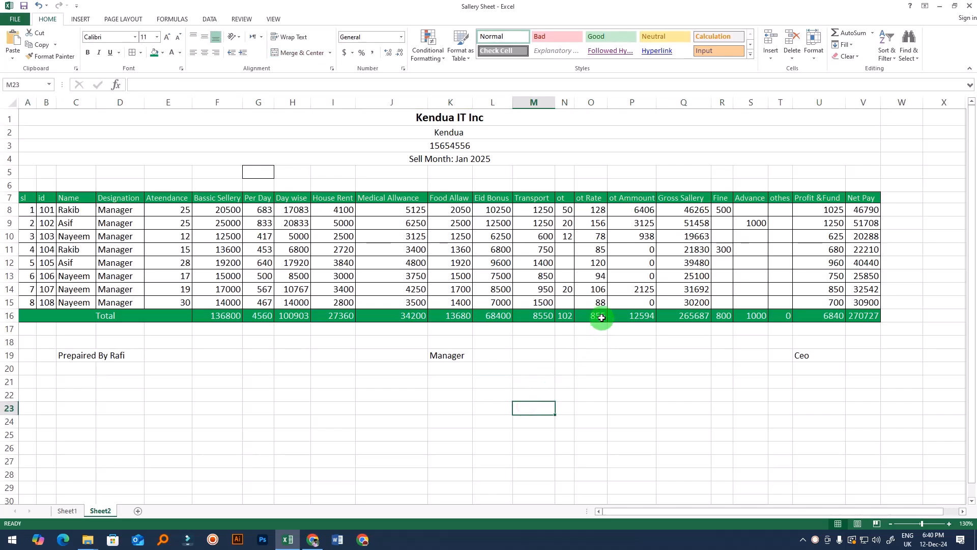
left_click_drag(23, 199, 878, 313)
left_click(861, 395)
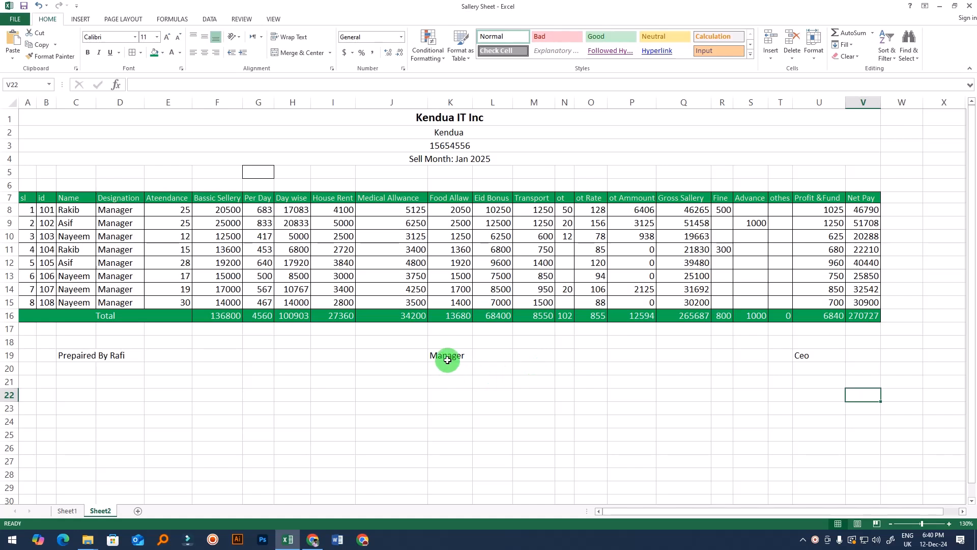
left_click(447, 356)
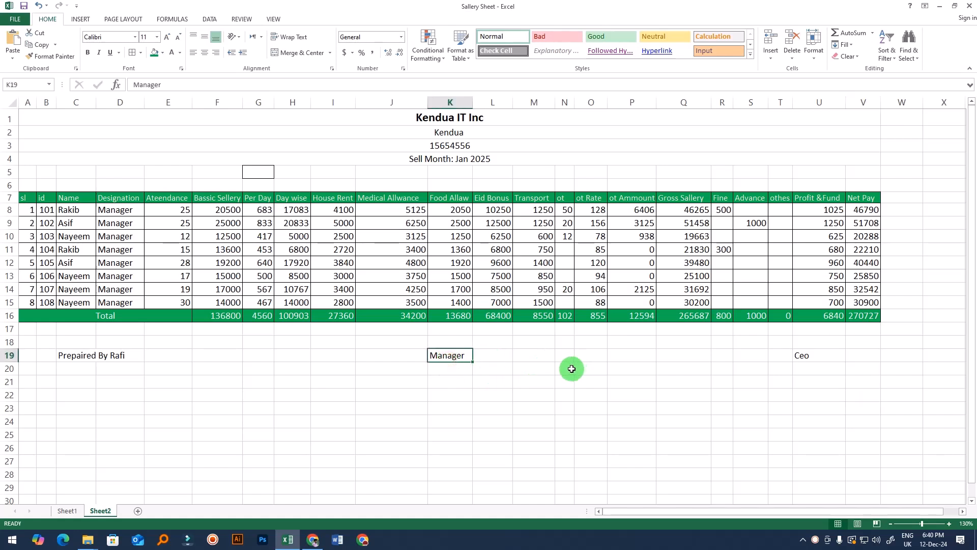
right_click(815, 539)
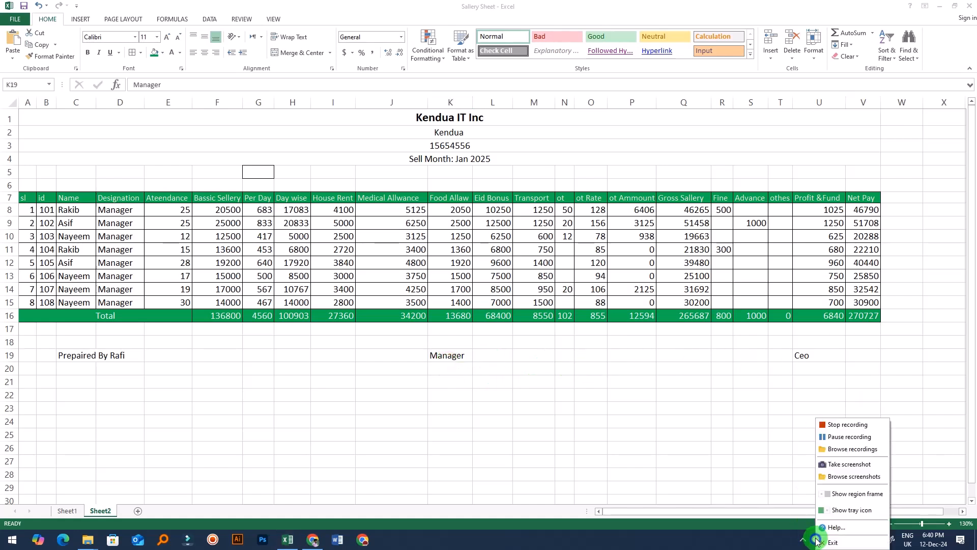
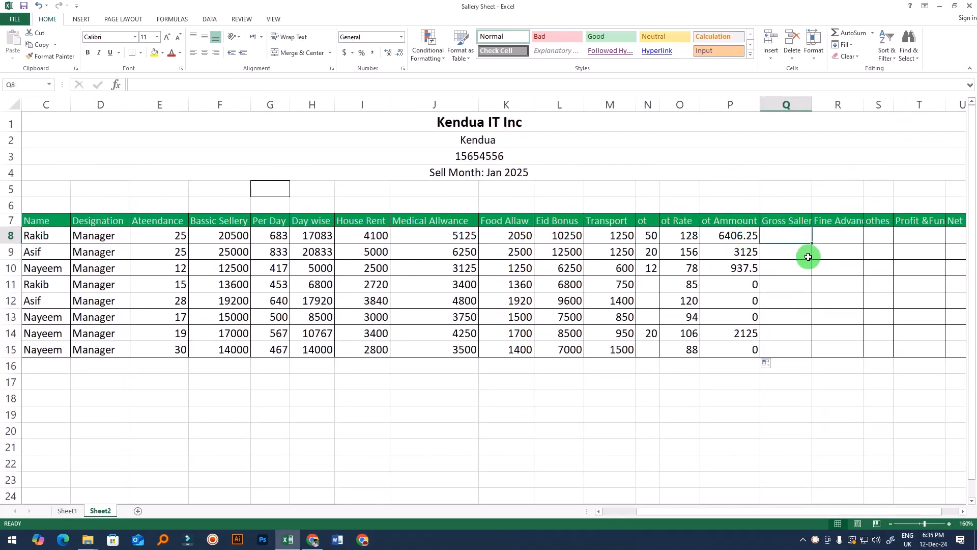
Step: Autofit the Gross Sallery column Q so its header fits
double_click(812, 105)
left_click(794, 268)
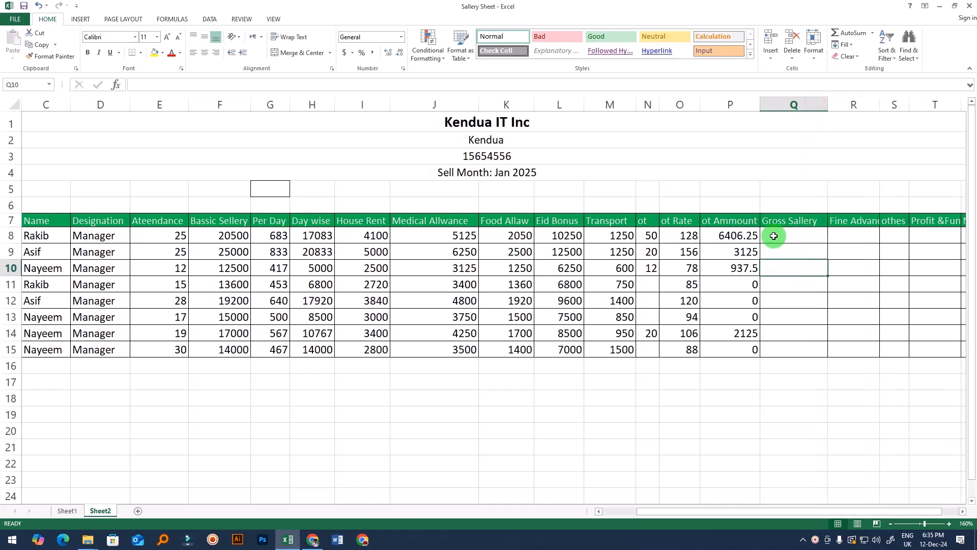
left_click(798, 233)
left_click(802, 281)
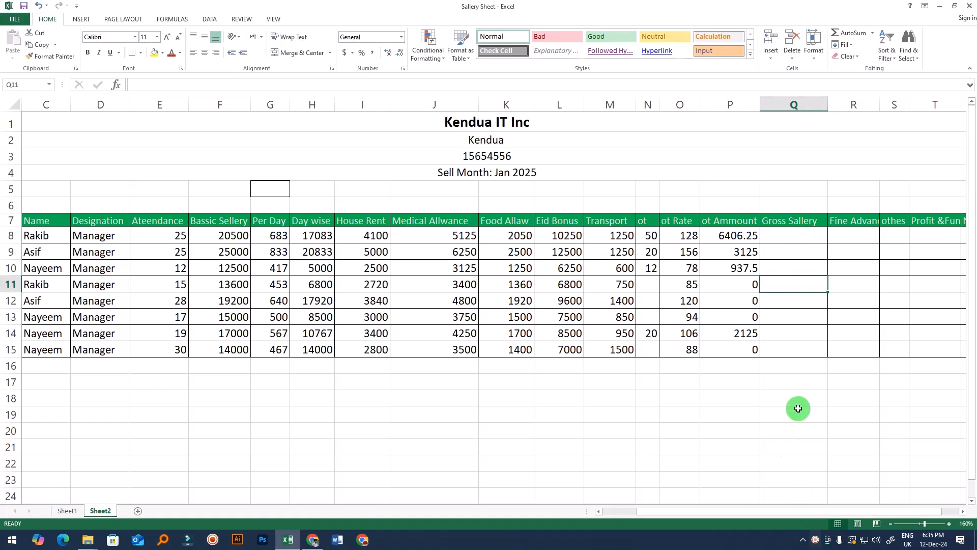
left_click(787, 237)
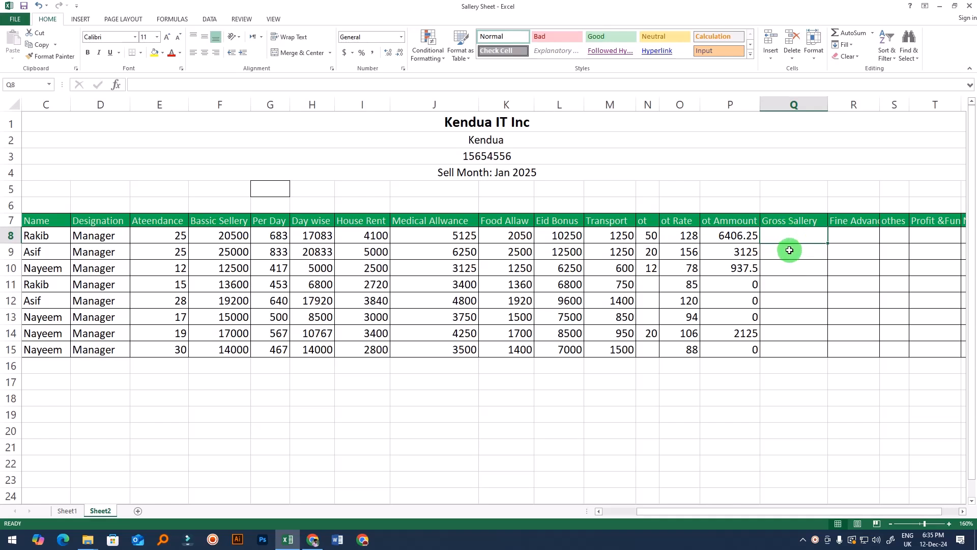
Step: Format the ot Ammount values in P8:P15 to show no decimal places
left_click_drag(735, 237, 738, 351)
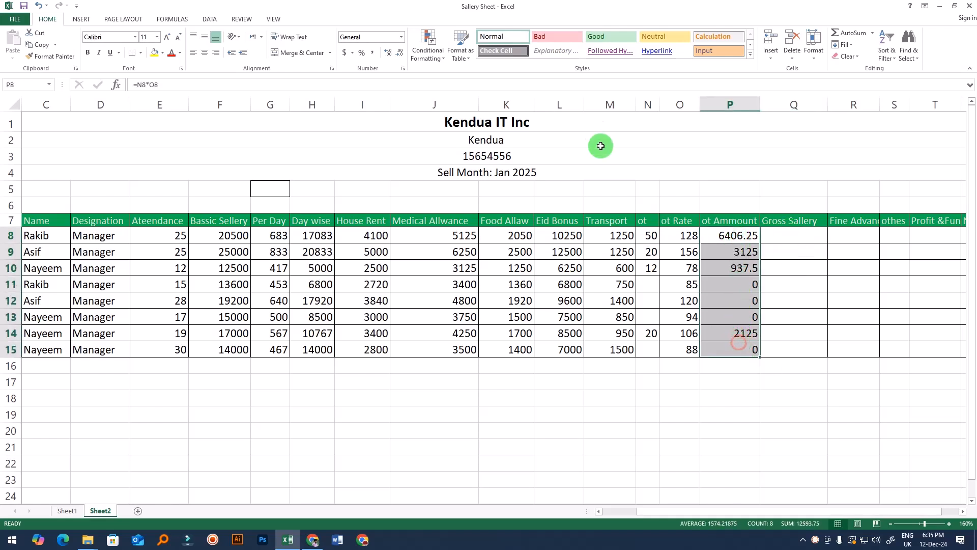
left_click(398, 52)
left_click(397, 53)
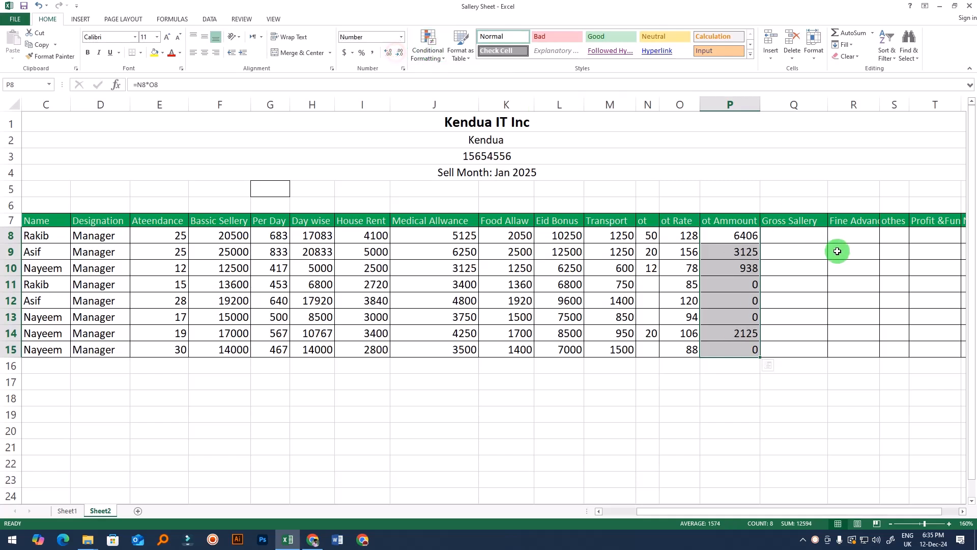
Step: Calculate the gross salary in Q8 with =H8+I8+J8+K8+L8+M8+P8 and fill the formula down to Q15
left_click(779, 240)
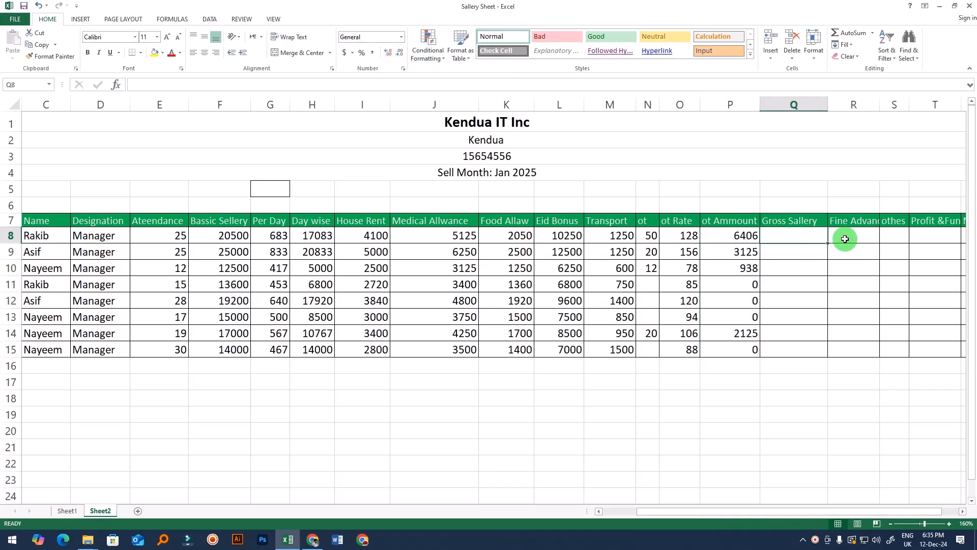
type("=")
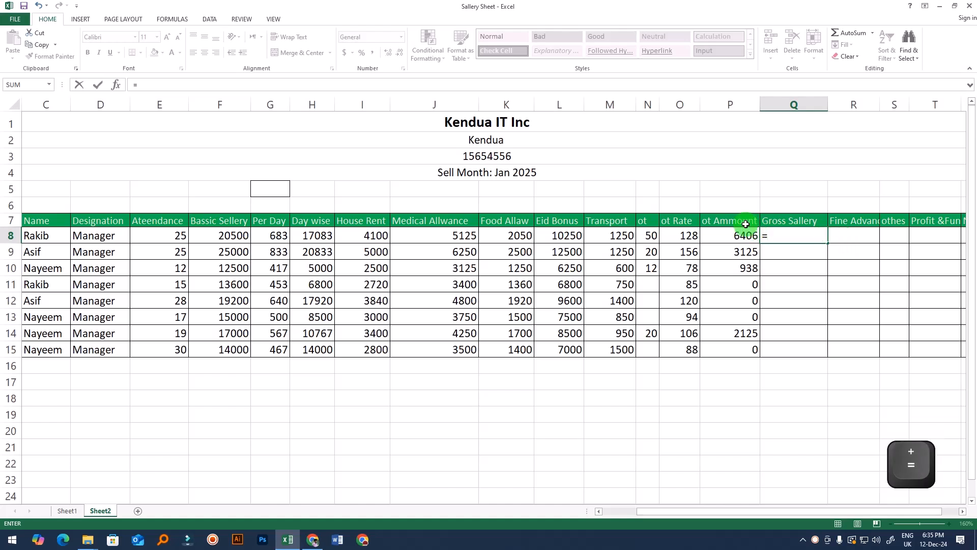
left_click(324, 237)
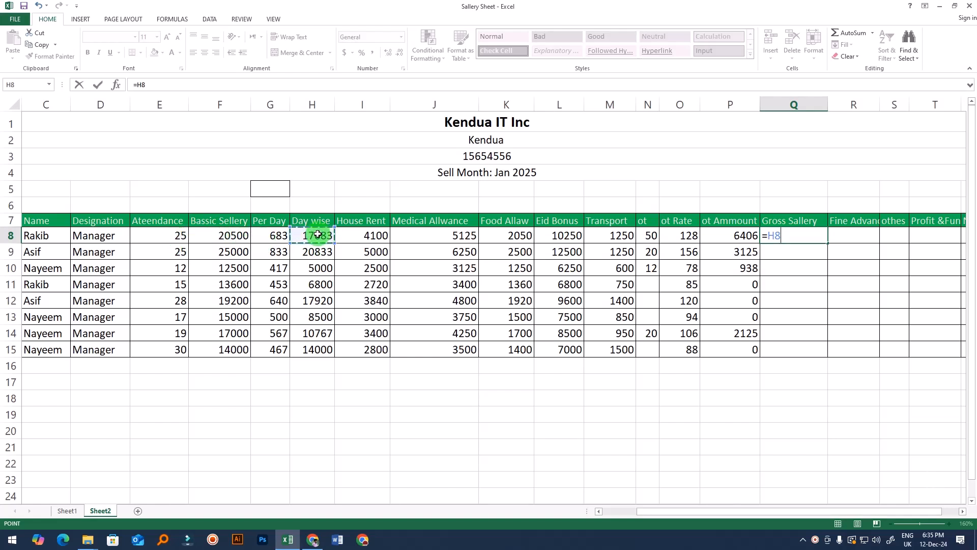
type("+")
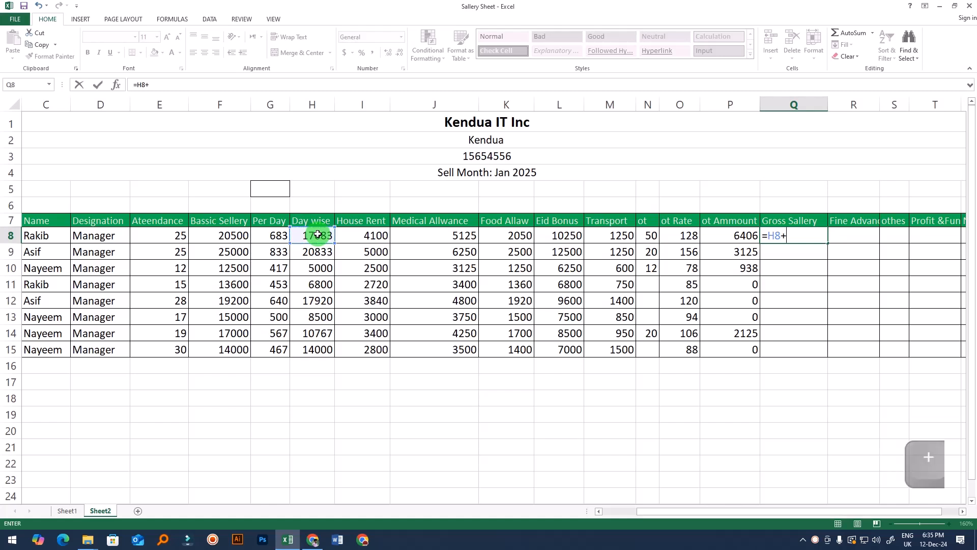
left_click(379, 234)
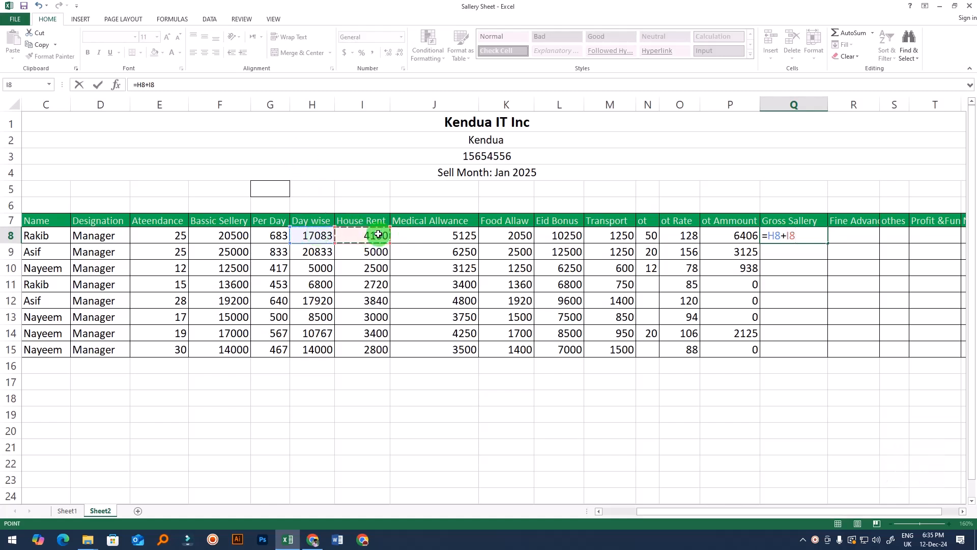
type("+")
left_click(432, 235)
type("+")
left_click(514, 235)
type("+")
left_click(564, 237)
type("+")
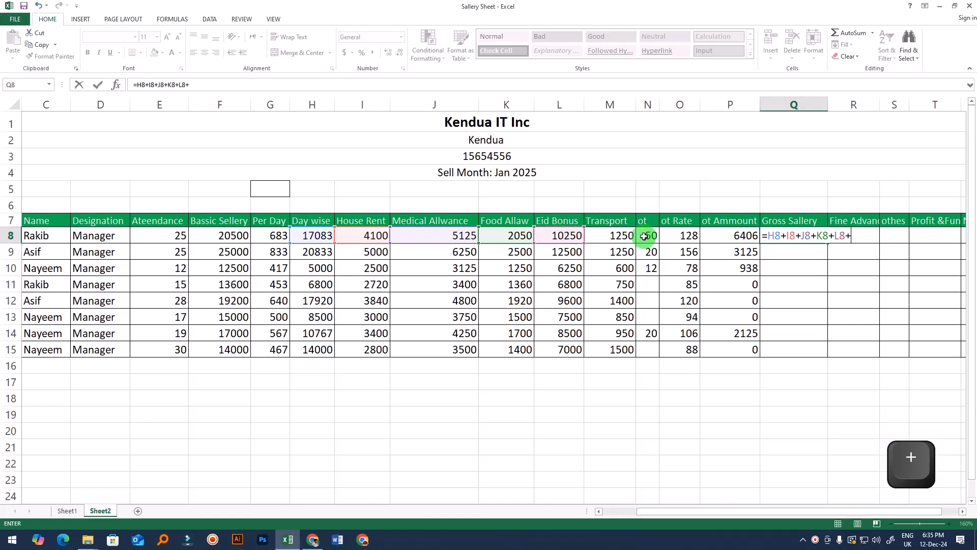
left_click(630, 235)
type("+")
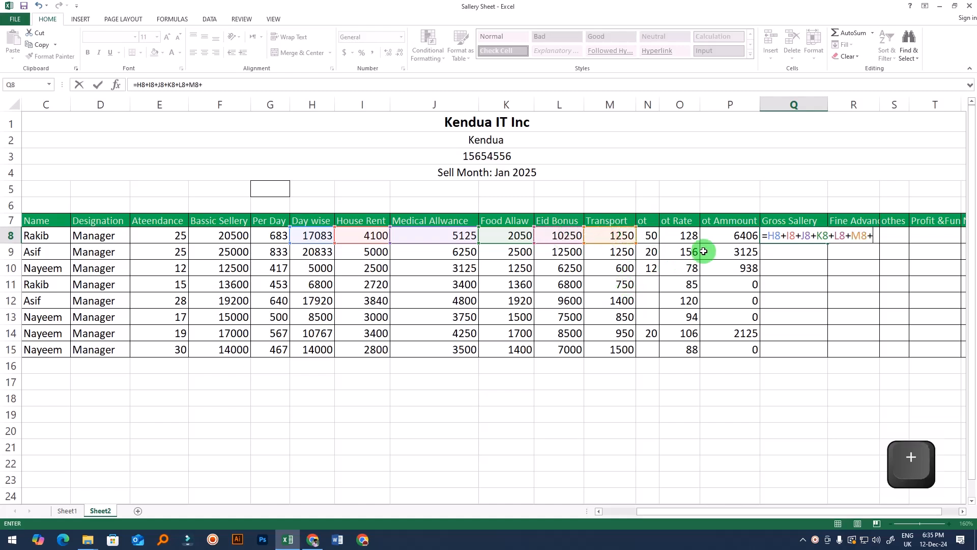
left_click(733, 236)
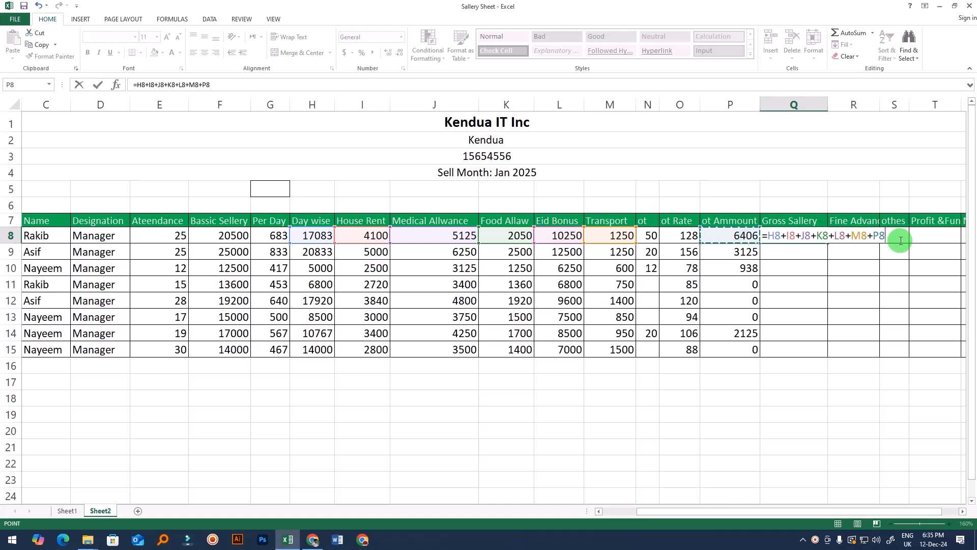
key("Return")
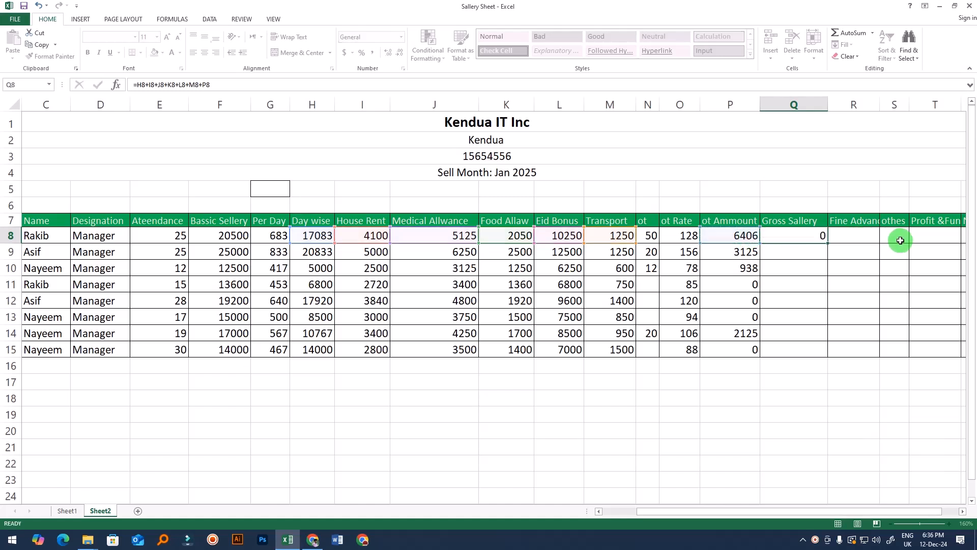
left_click(817, 238)
left_click_drag(826, 244, 832, 351)
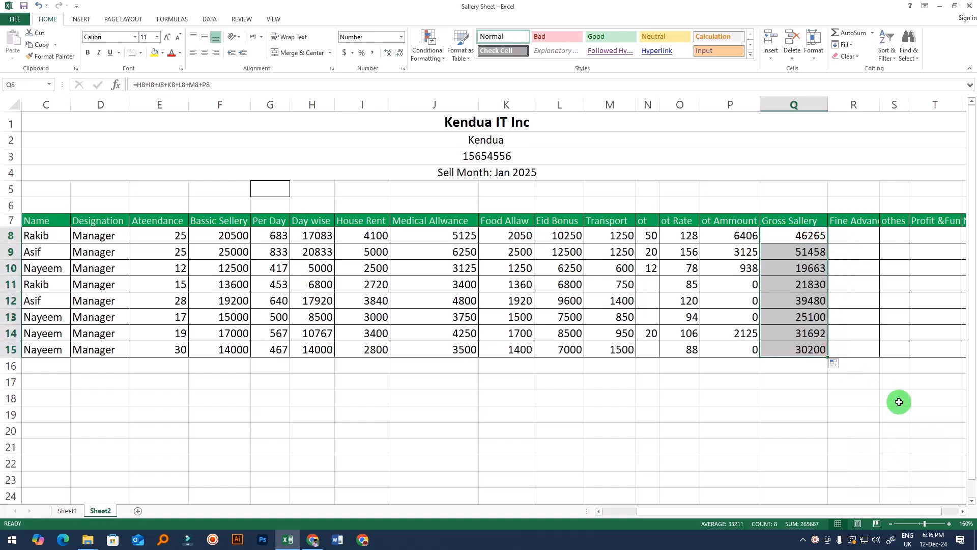
left_click(896, 398)
left_click(813, 245)
left_click_drag(812, 245, 814, 349)
left_click(874, 401)
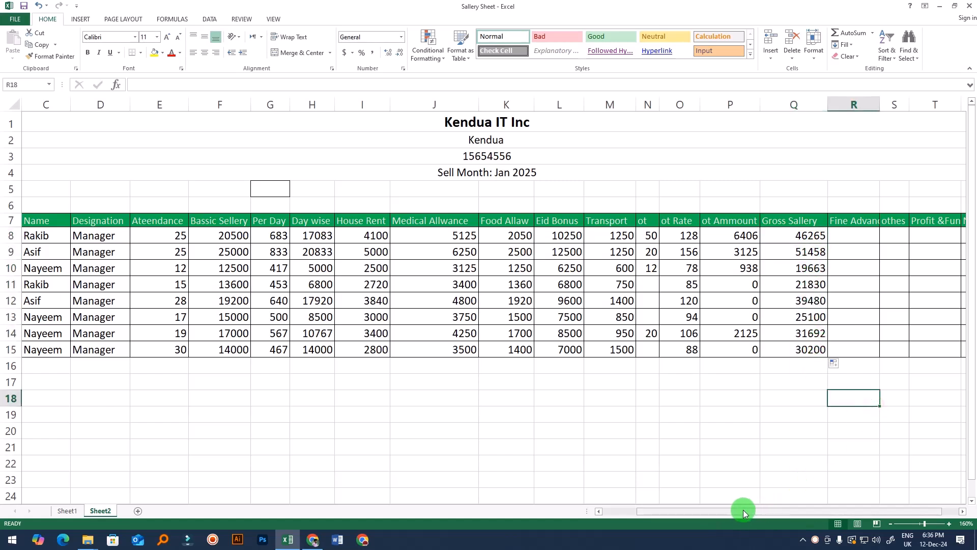
Step: Autofit the Fine Advance, othes and Profit &Fund columns R, S and T so their headers fit
left_click_drag(744, 511, 781, 511)
left_click(801, 233)
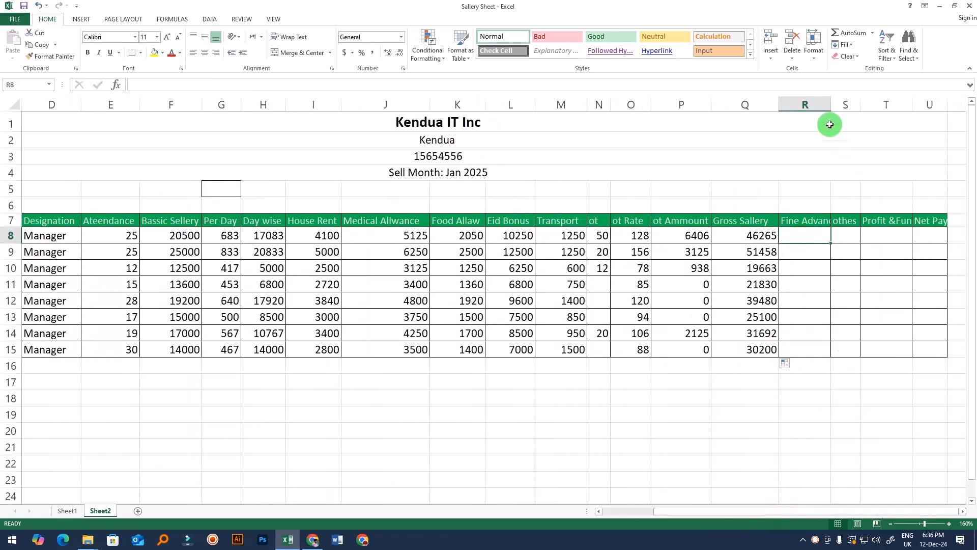
double_click(831, 104)
double_click(872, 103)
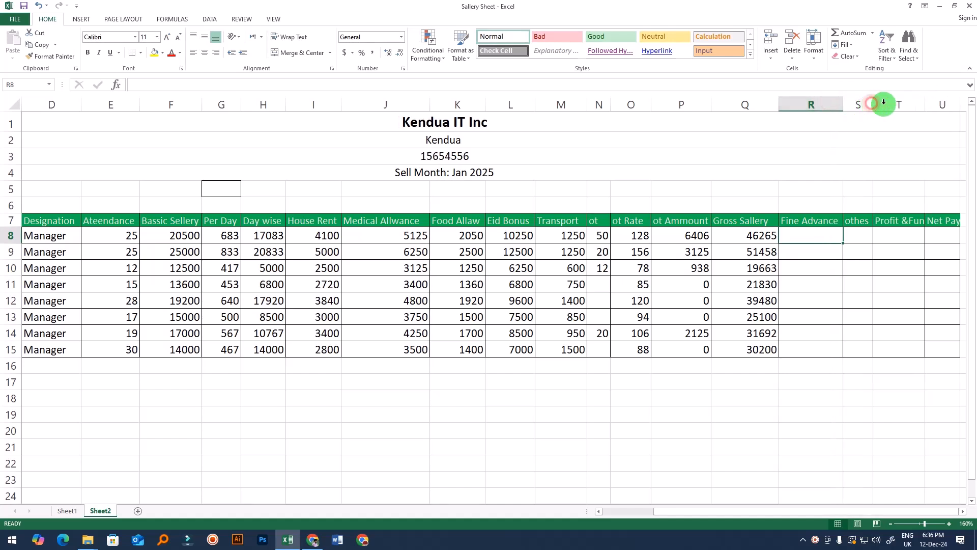
double_click(927, 103)
left_click(876, 334)
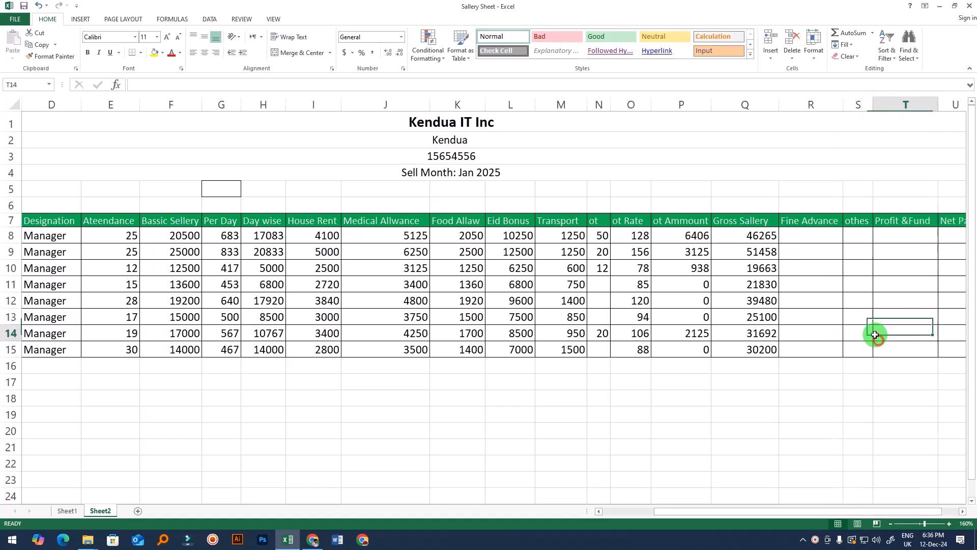
Step: Cut the word Advance out of the Fine Advance header in R7 so that only Fine remains
left_click(833, 280)
left_click(818, 247)
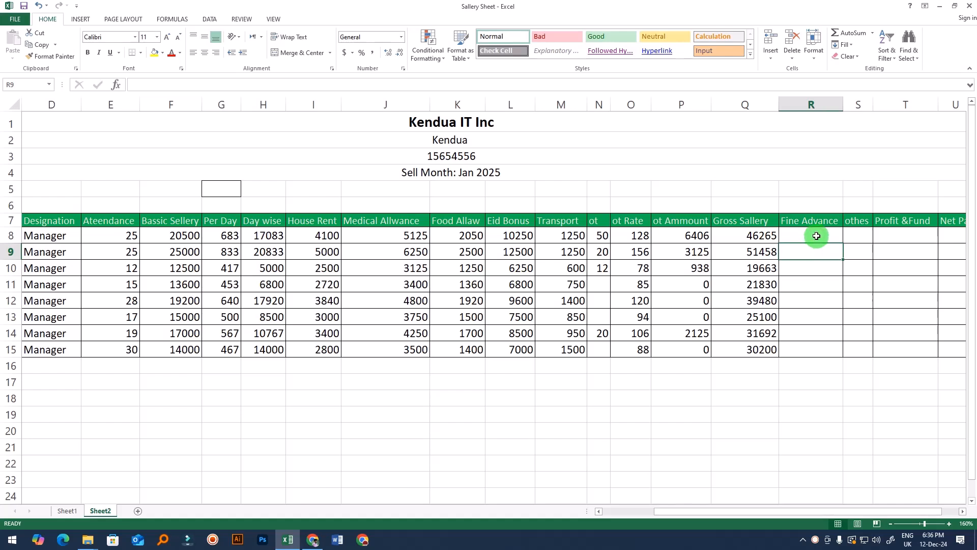
left_click(817, 236)
left_click(794, 219)
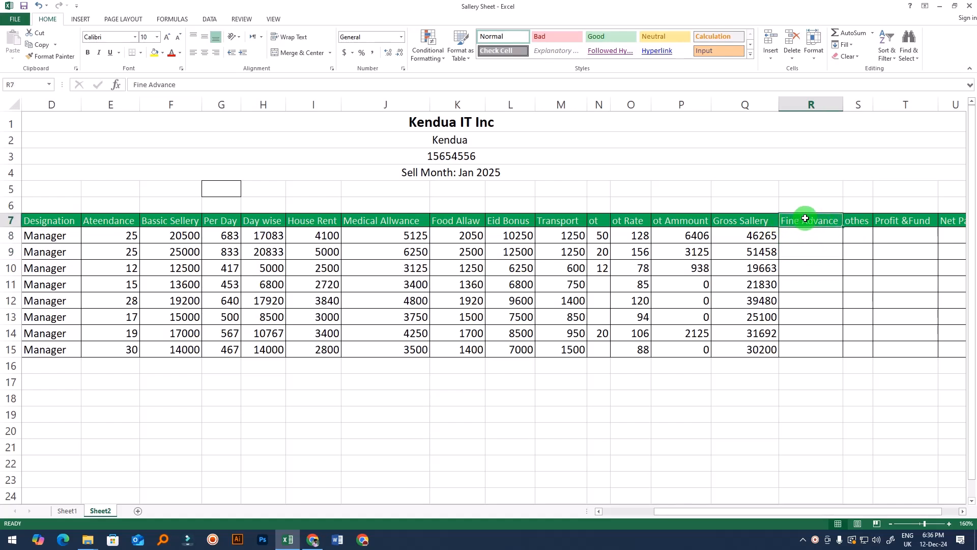
key("ctrl+Left")
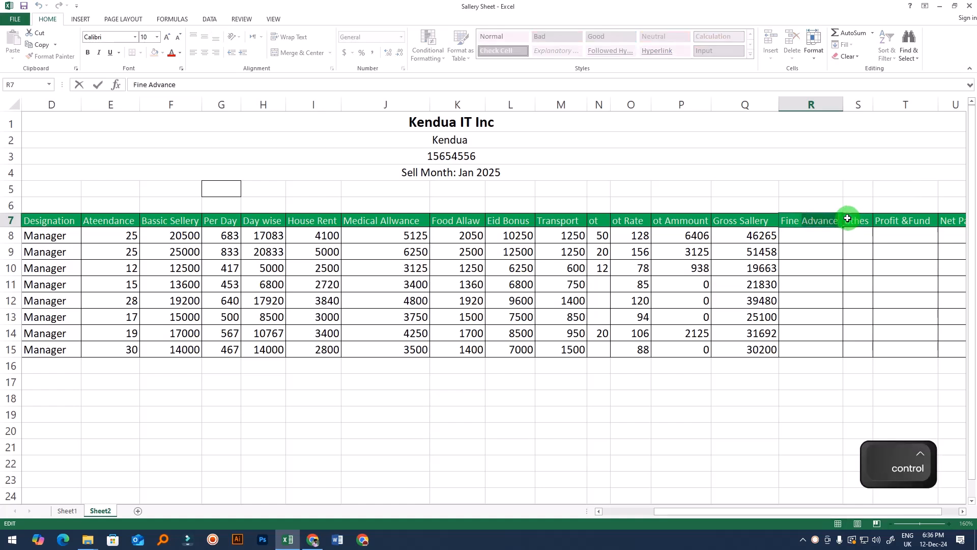
key("ctrl+Delete")
key("ctrl+x")
Step: Insert a blank column between the Fine and othes columns
left_click(822, 104)
right_click(825, 104)
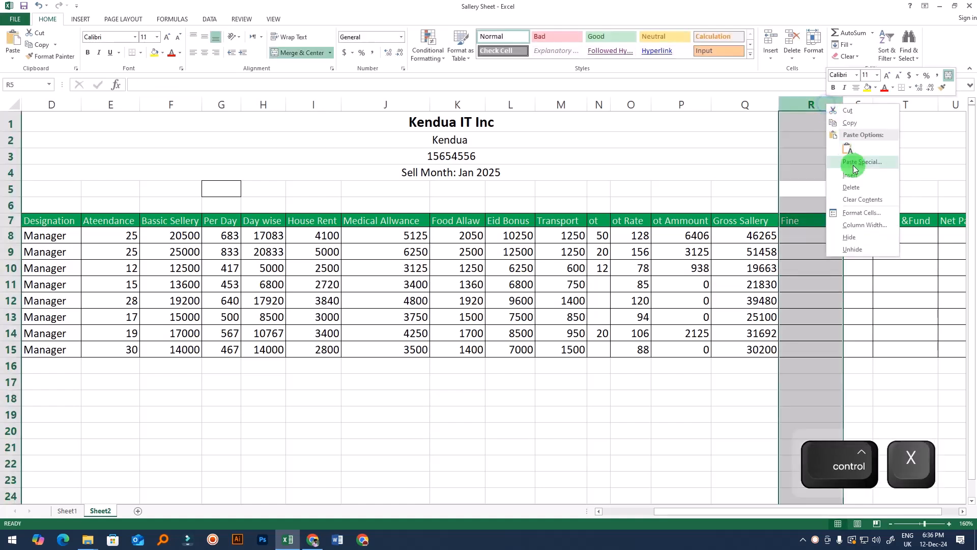
left_click(869, 104)
left_click(858, 104)
right_click(859, 104)
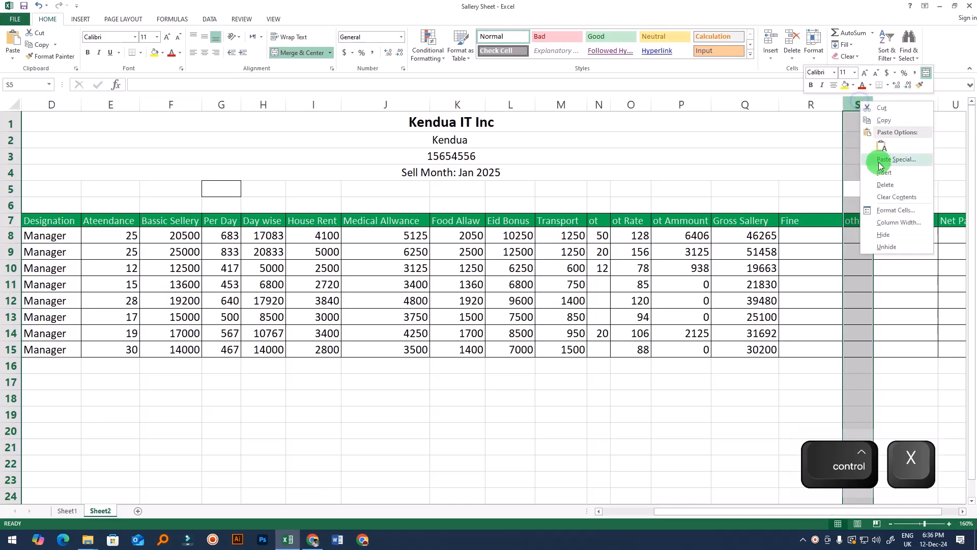
left_click(889, 175)
Step: Paste Advance as the header in S7 and autofit the Advance and Fine columns
left_click(862, 235)
left_click(866, 217)
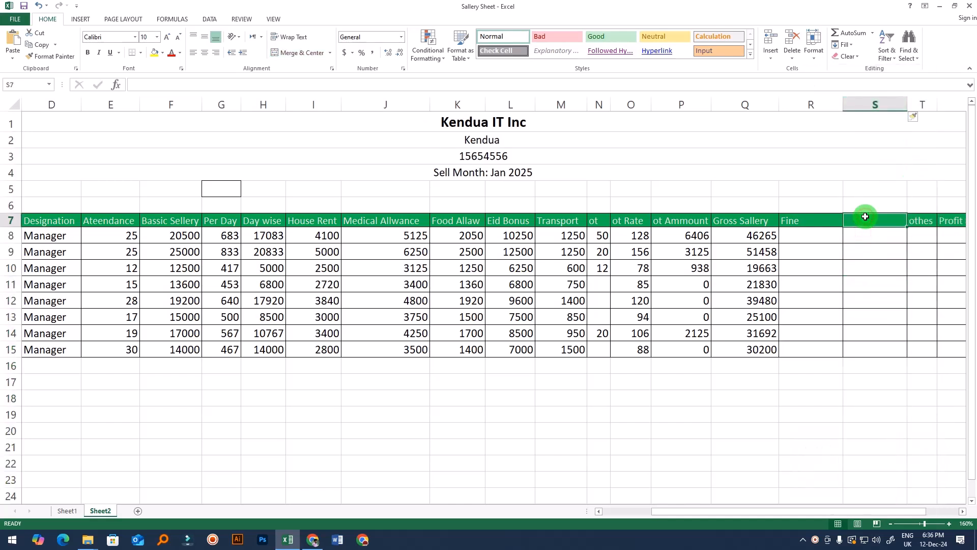
key("ctrl+v")
left_click(871, 299)
double_click(907, 104)
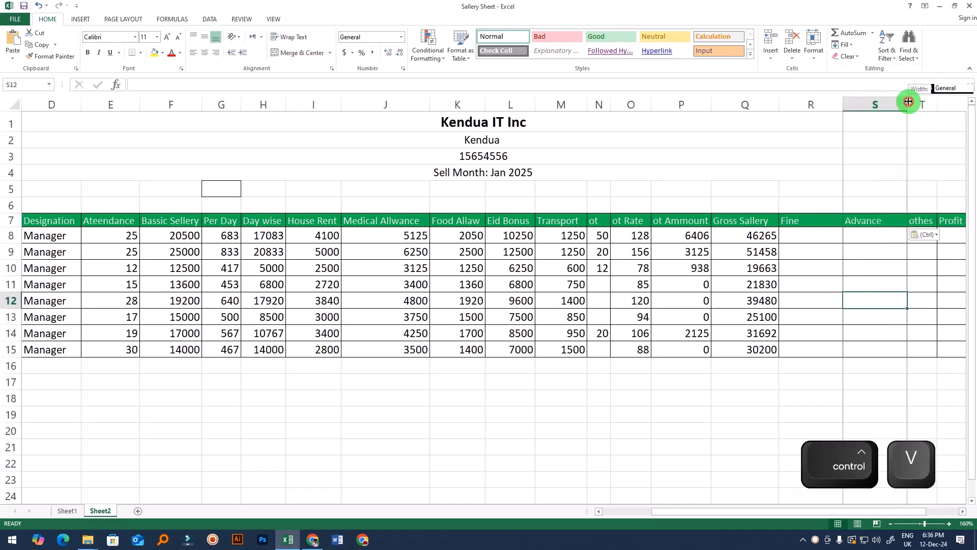
double_click(844, 105)
Step: Enter the fine amounts 500 in R8 and 300 in R11
left_click(822, 233)
left_click(801, 221)
left_click(794, 235)
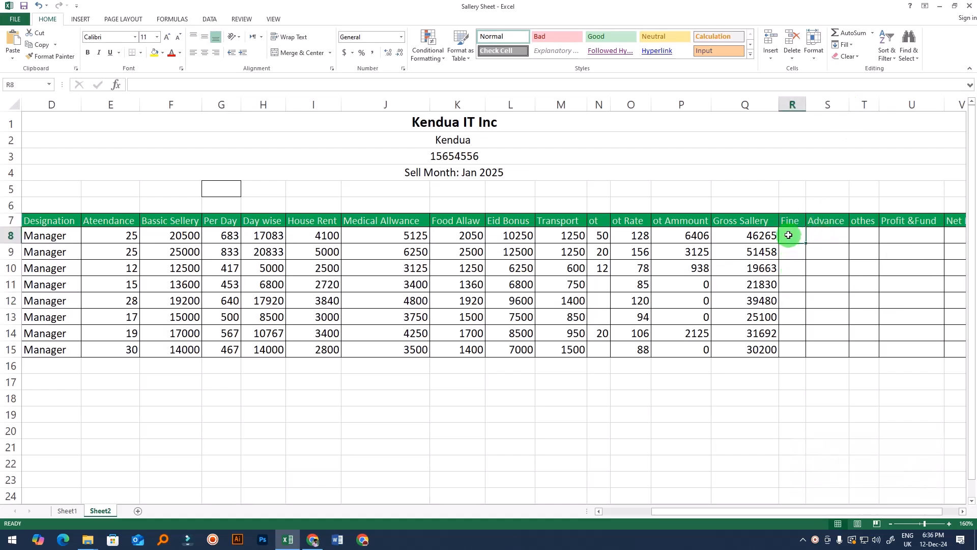
type("500")
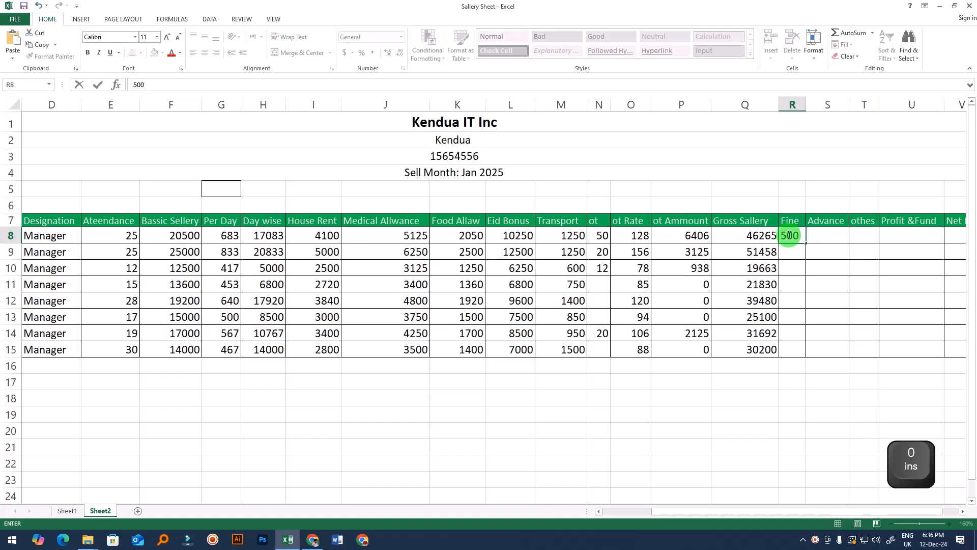
key("Return")
key("Return")
key("Return")
type("3000")
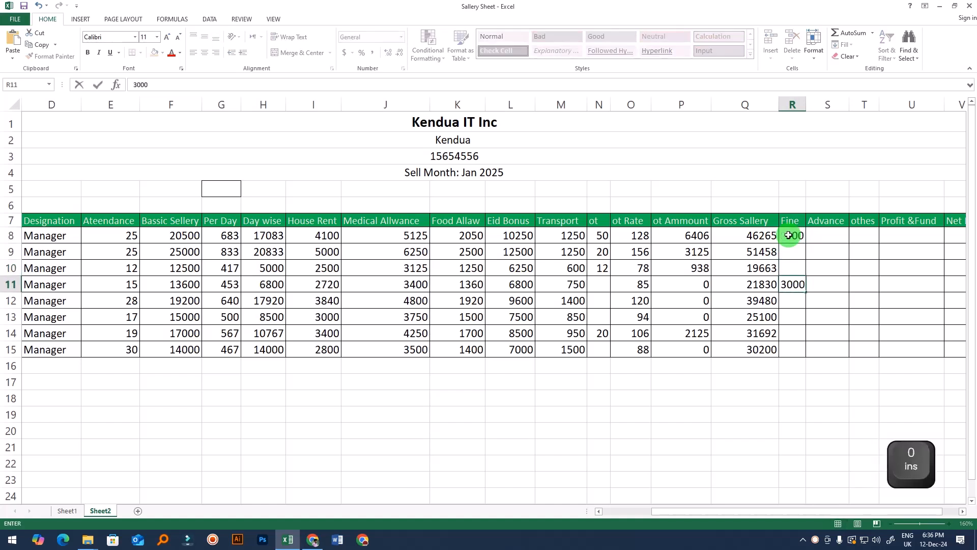
key("BackSpace")
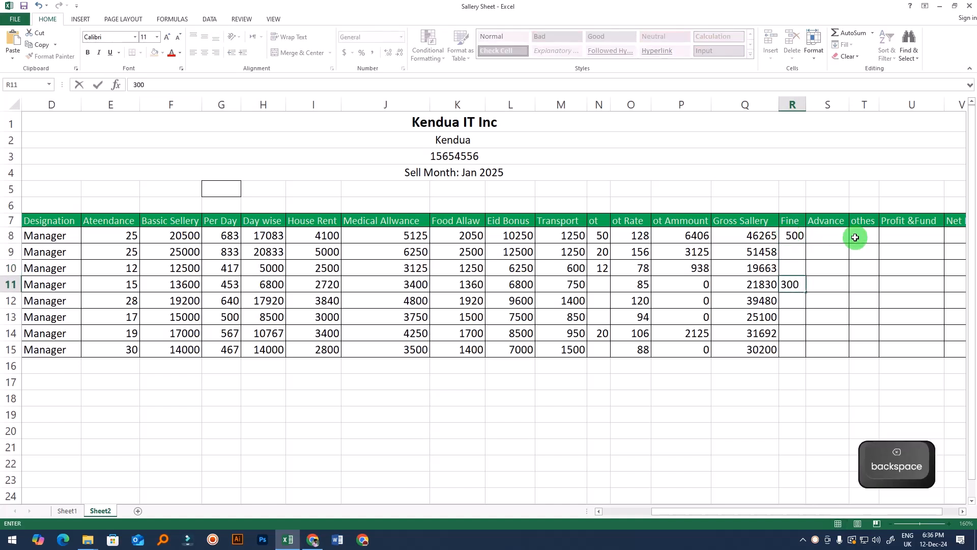
Step: Enter an advance of 1000 in S9 of the Advance column
left_click(833, 254)
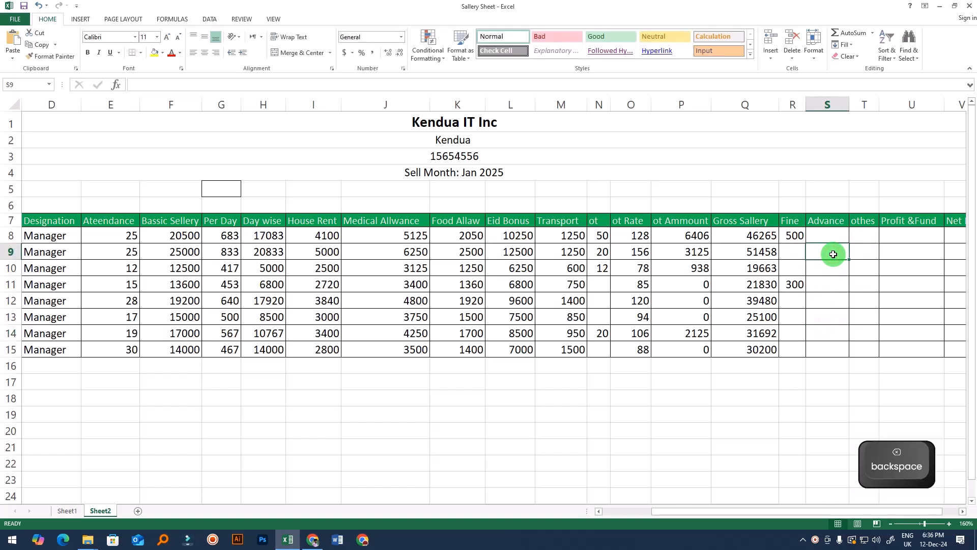
type("1000")
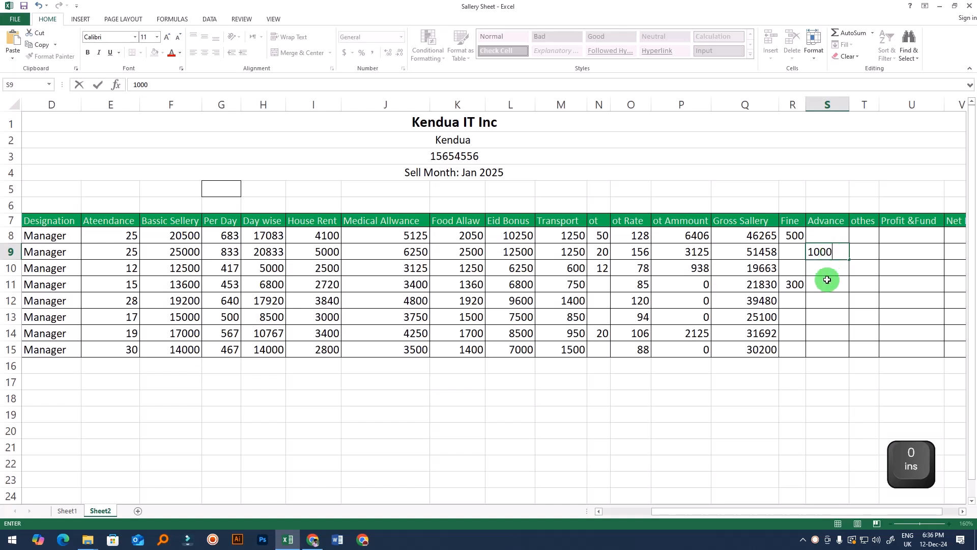
left_click(823, 299)
left_click(829, 258)
left_click(866, 237)
left_click(868, 287)
left_click(868, 249)
left_click(866, 233)
left_click(865, 269)
left_click(864, 251)
left_click(863, 235)
left_click(864, 290)
left_click(864, 235)
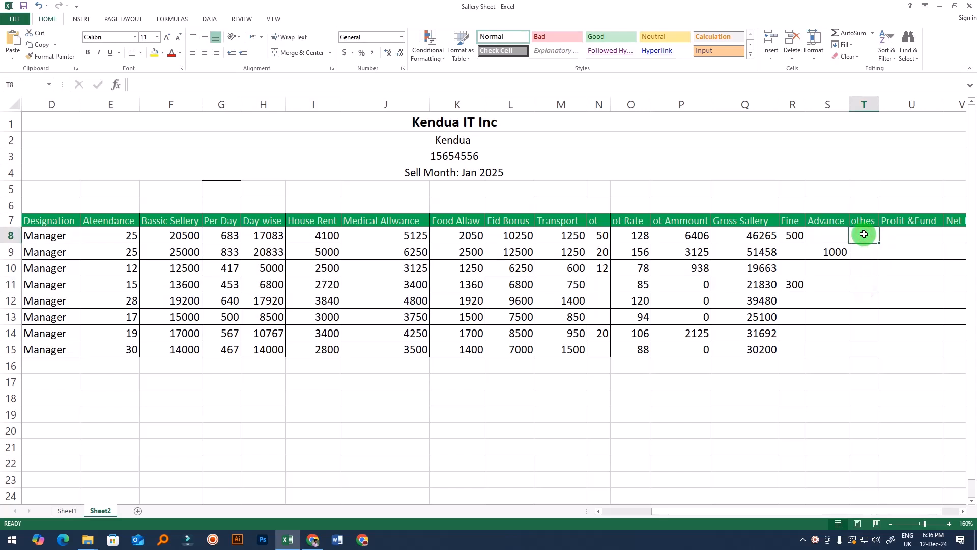
left_click(913, 238)
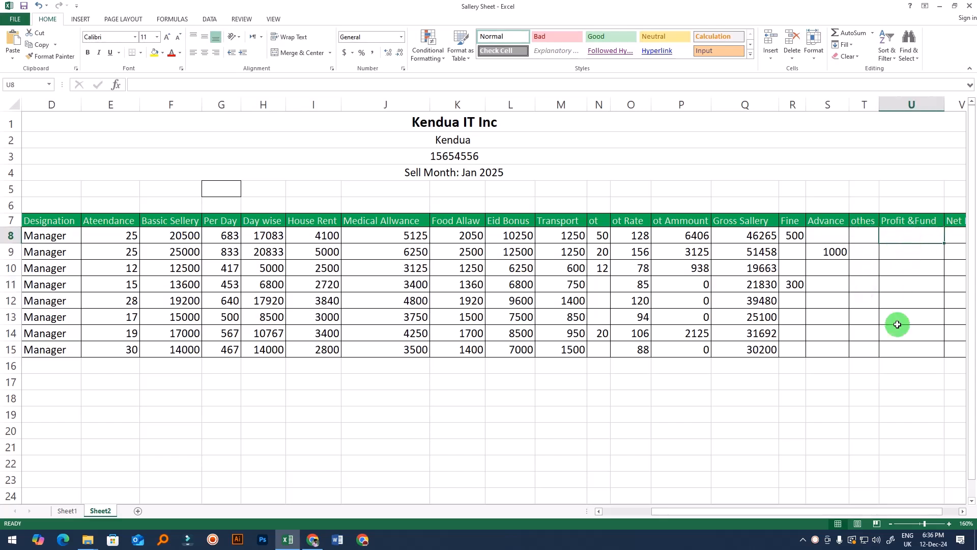
key("Right")
key("Right")
key("Right")
key("Left")
key("Left")
key("Left")
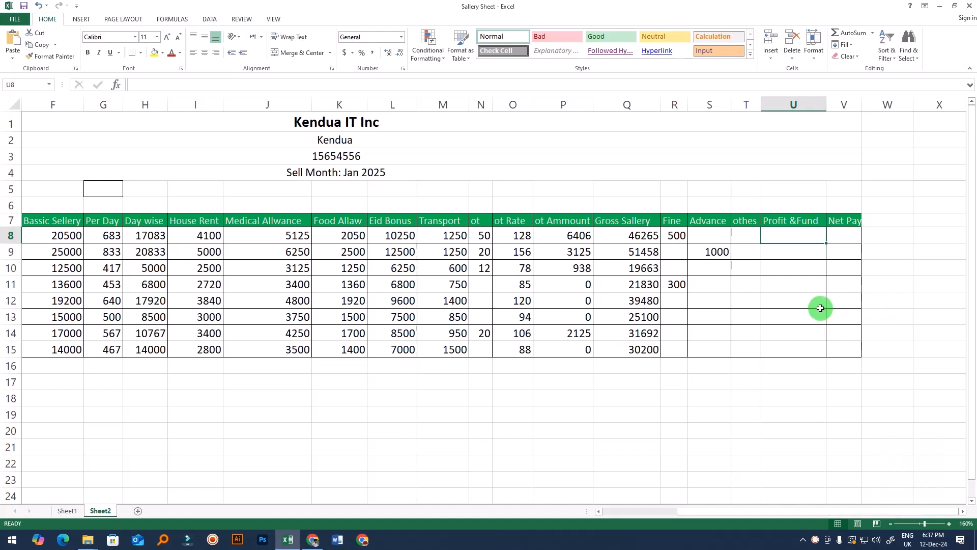
left_click(801, 303)
left_click(800, 240)
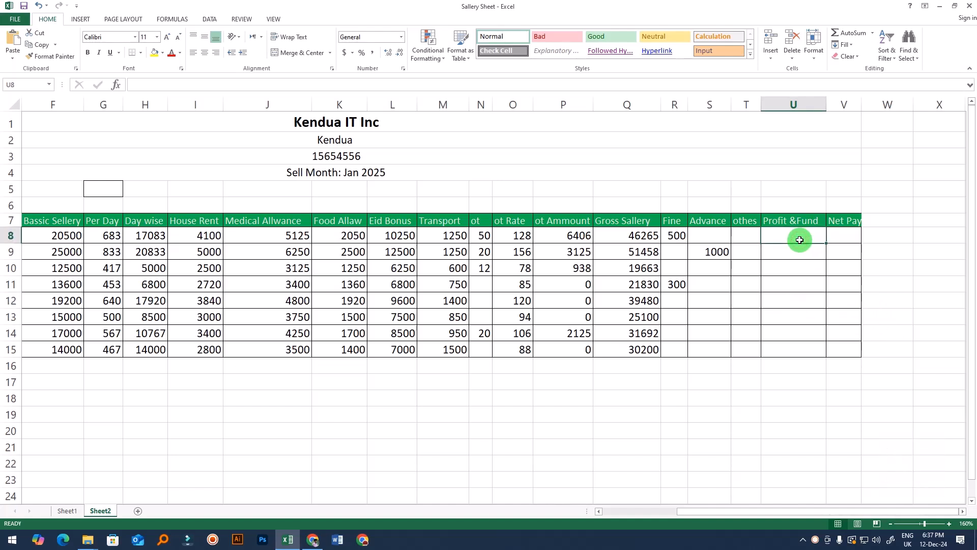
left_click(801, 281)
left_click(790, 236)
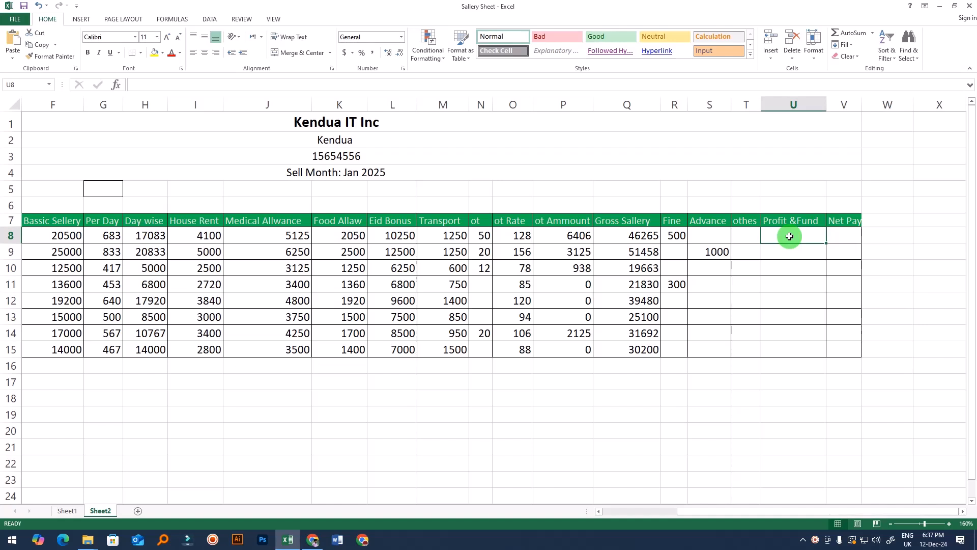
left_click(789, 284)
left_click(778, 238)
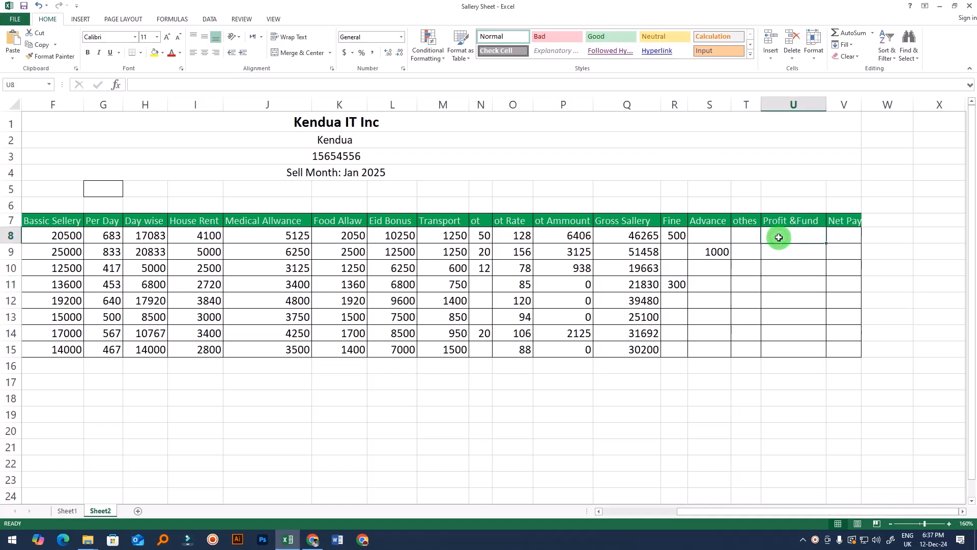
left_click(802, 283)
Step: Calculate the Profit &Fund deduction in U8 with =F8*5% and fill the formula down to U15
left_click(781, 233)
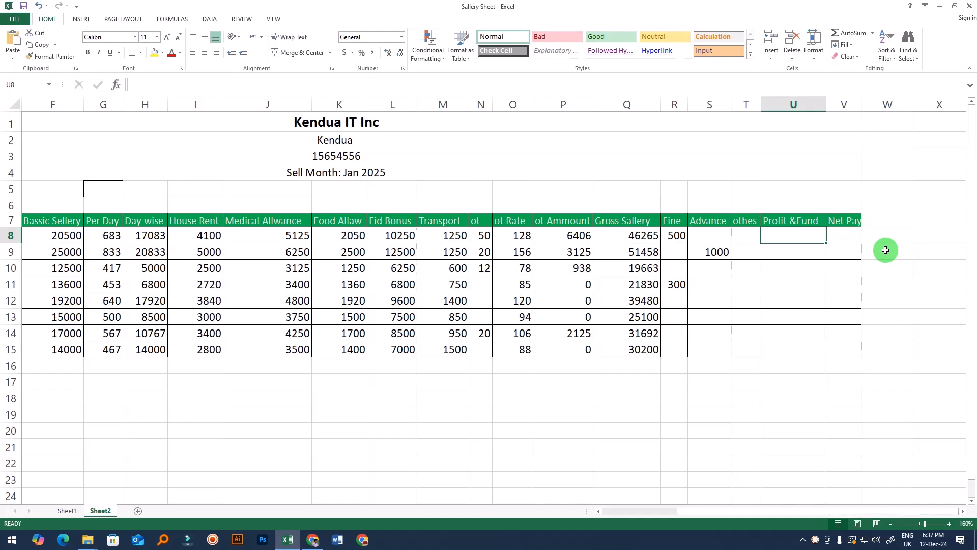
type("=")
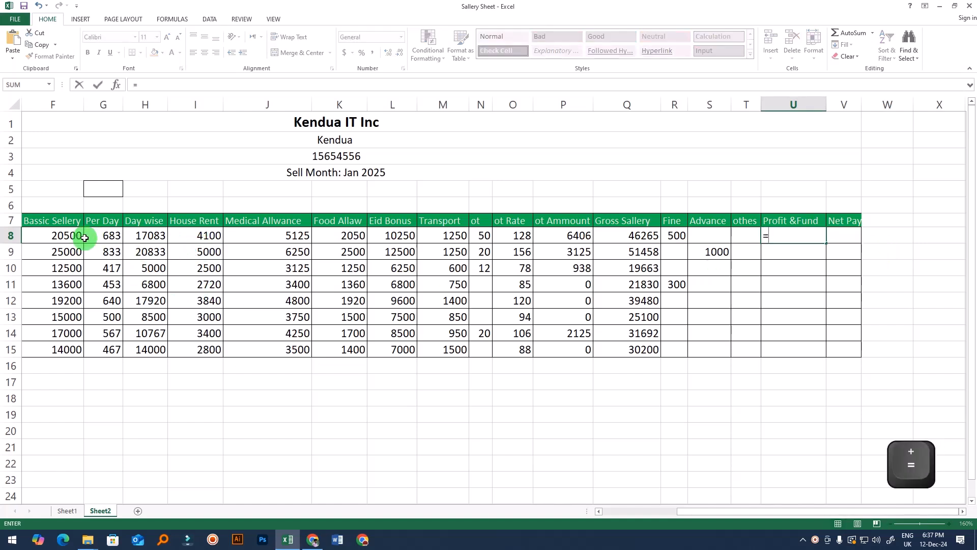
left_click(61, 232)
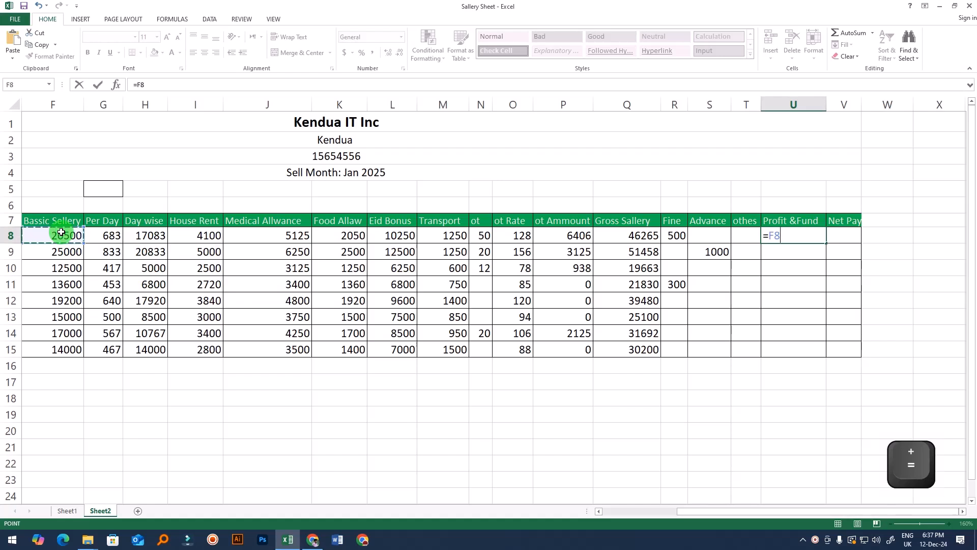
type("*5%")
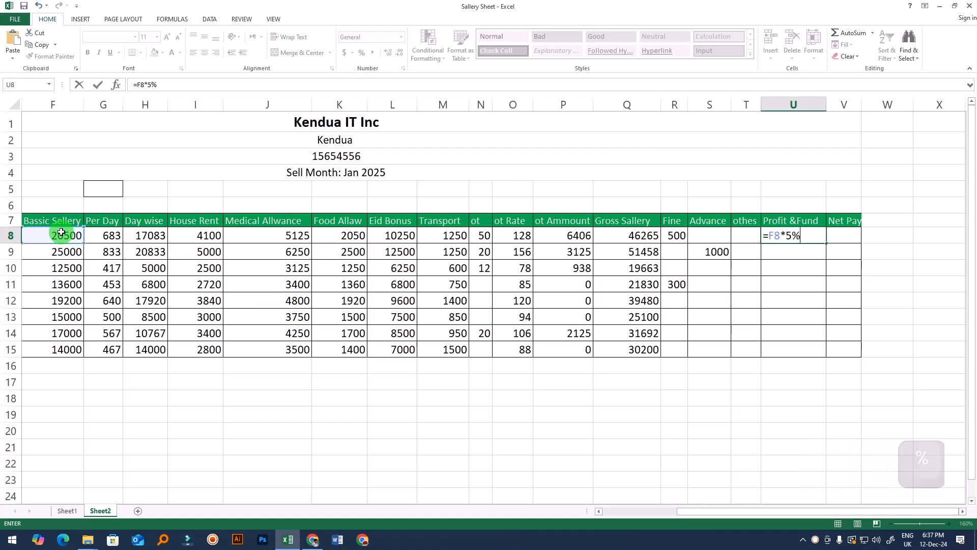
key("Return")
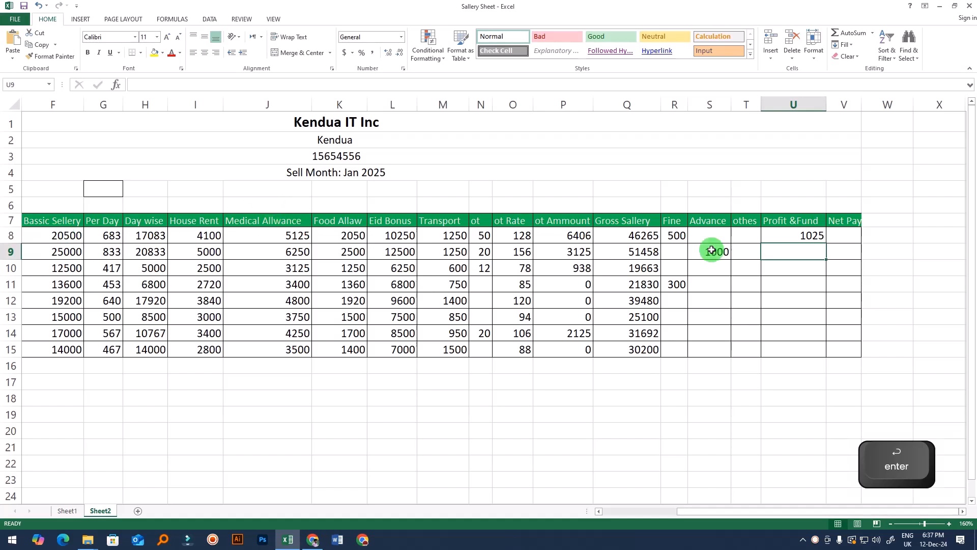
left_click(785, 236)
left_click_drag(827, 244, 829, 356)
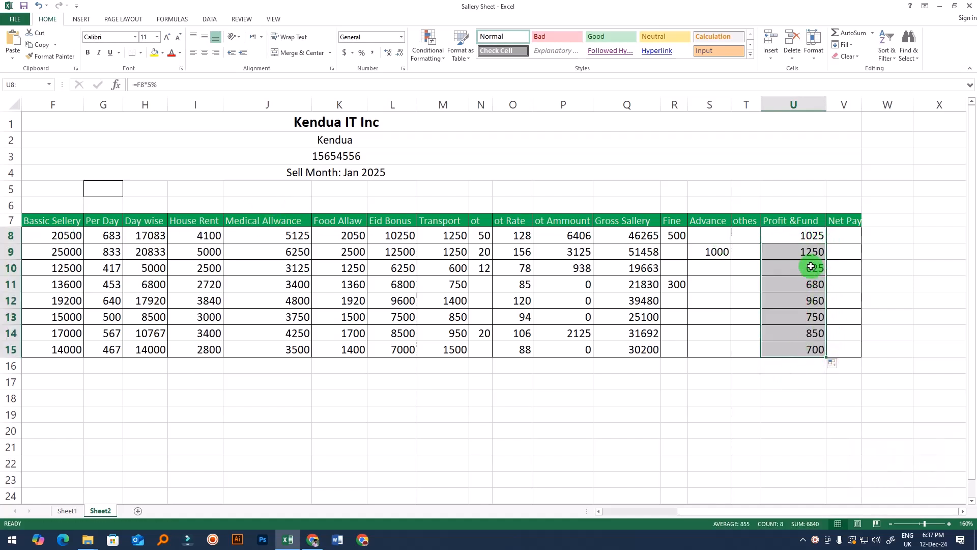
left_click(810, 350)
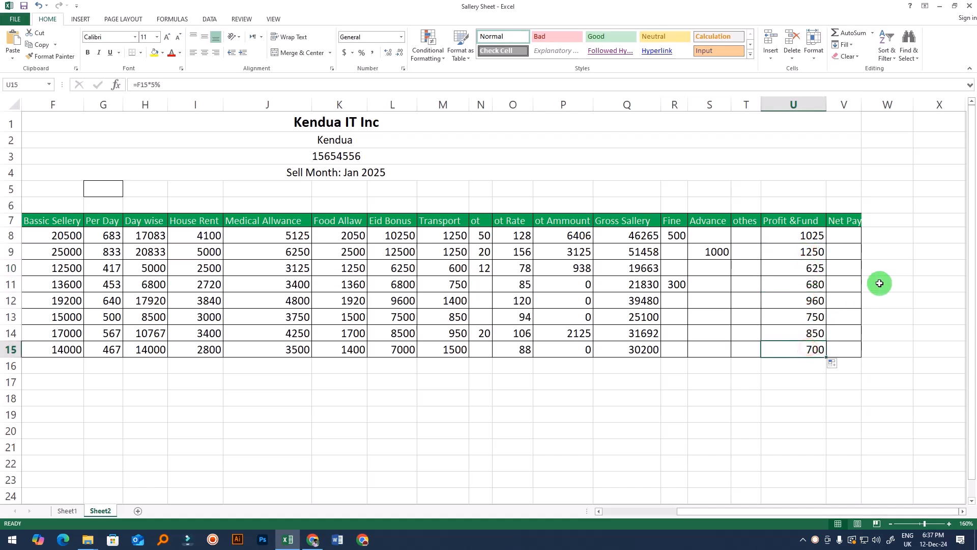
Step: Autofit the Net Pay column V so its header fits
left_click(856, 250)
left_click(851, 235)
double_click(862, 106)
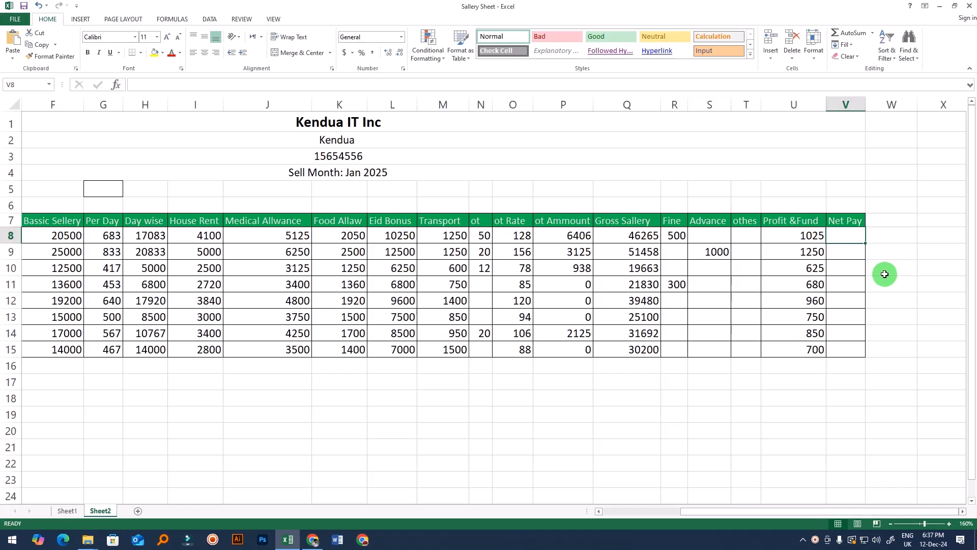
left_click_drag(675, 235, 808, 341)
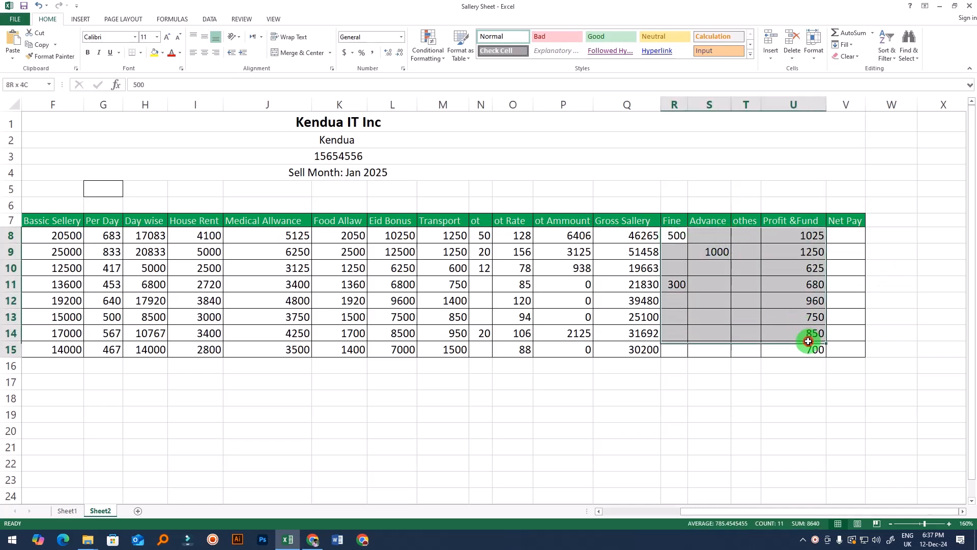
left_click(846, 249)
left_click(847, 235)
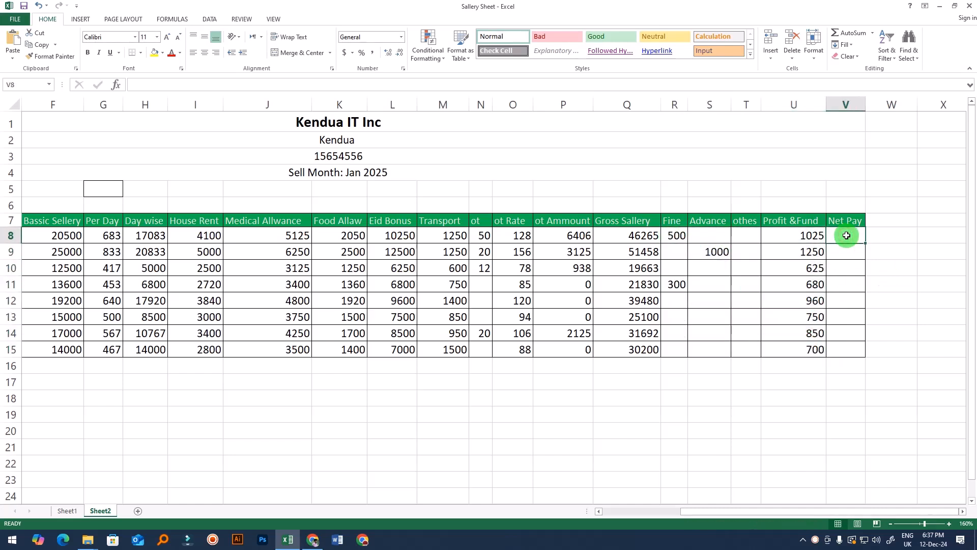
left_click(853, 270)
left_click(848, 232)
left_click(847, 253)
Step: Calculate the first employee's Net Pay in V8 with the formula =Q8-R8-S8+T8+U8
left_click(844, 233)
type("=")
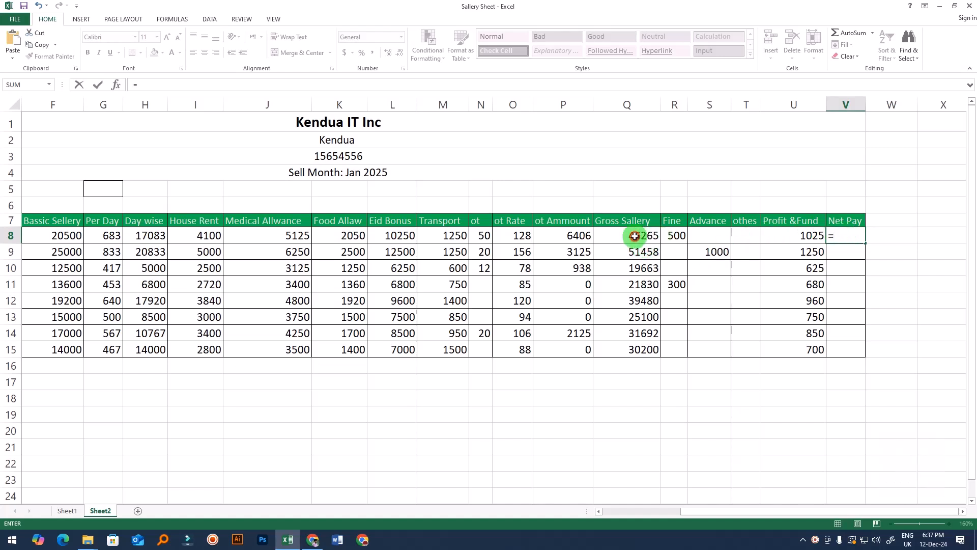
left_click(659, 236)
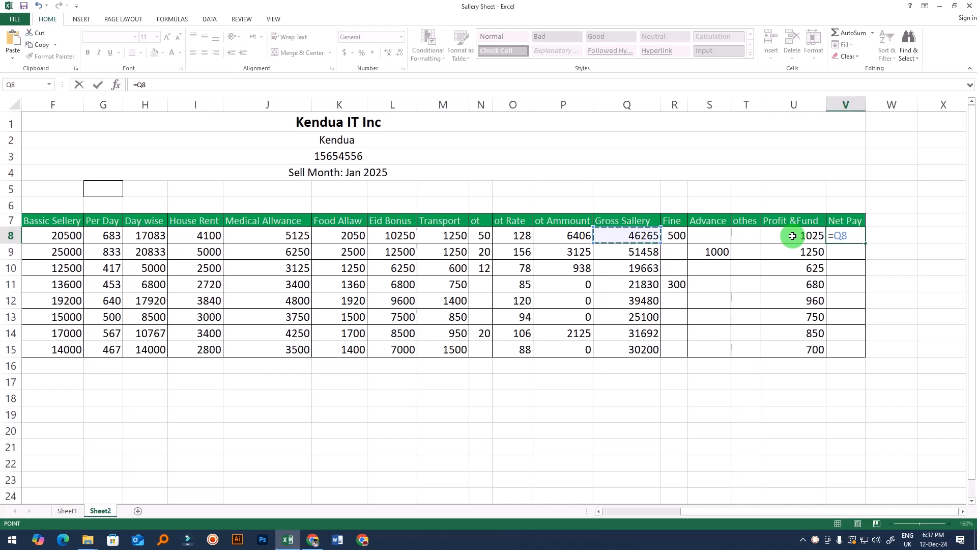
type("-")
left_click(673, 237)
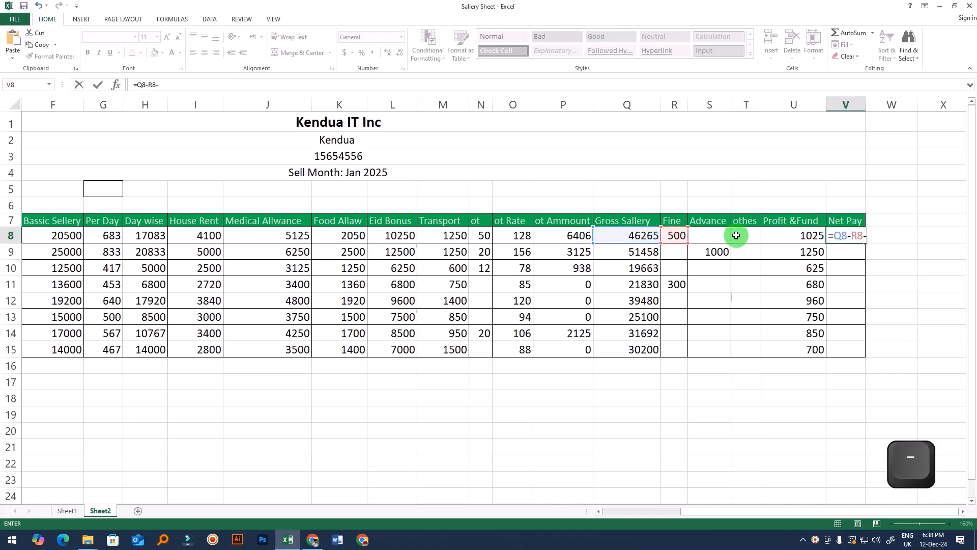
left_click(724, 240)
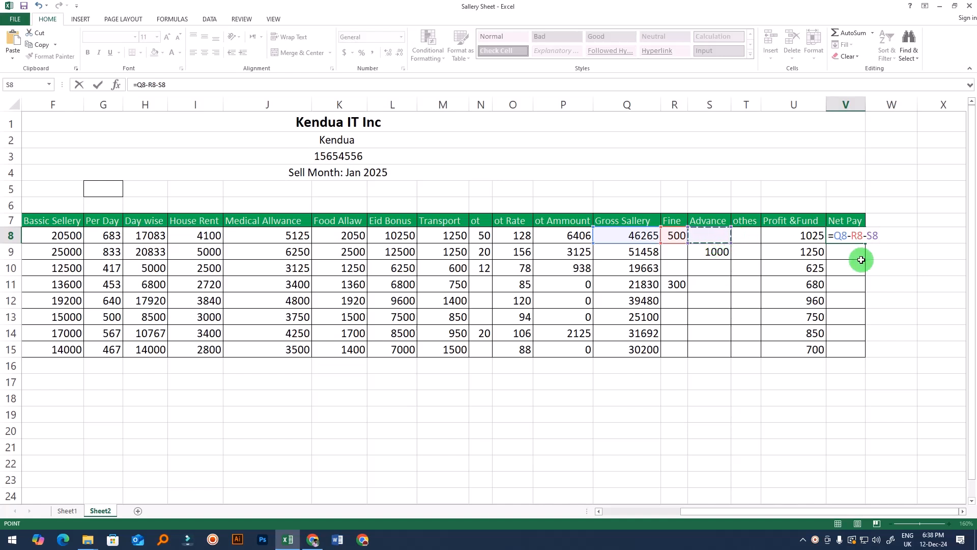
type("+")
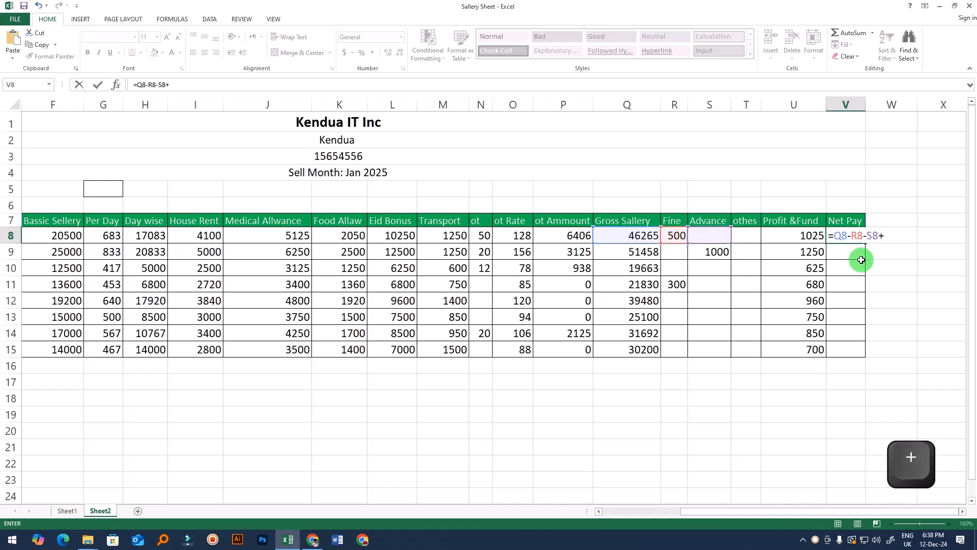
left_click(743, 233)
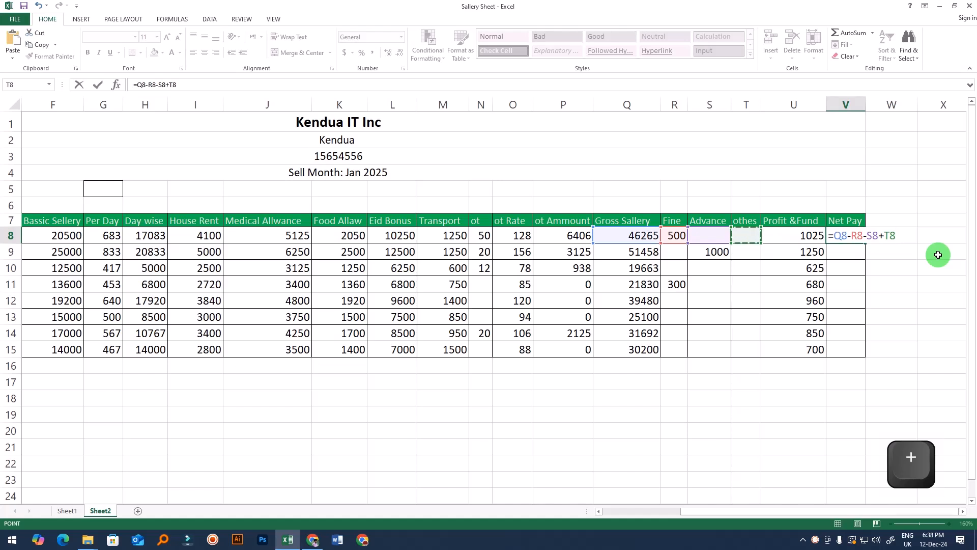
type("+")
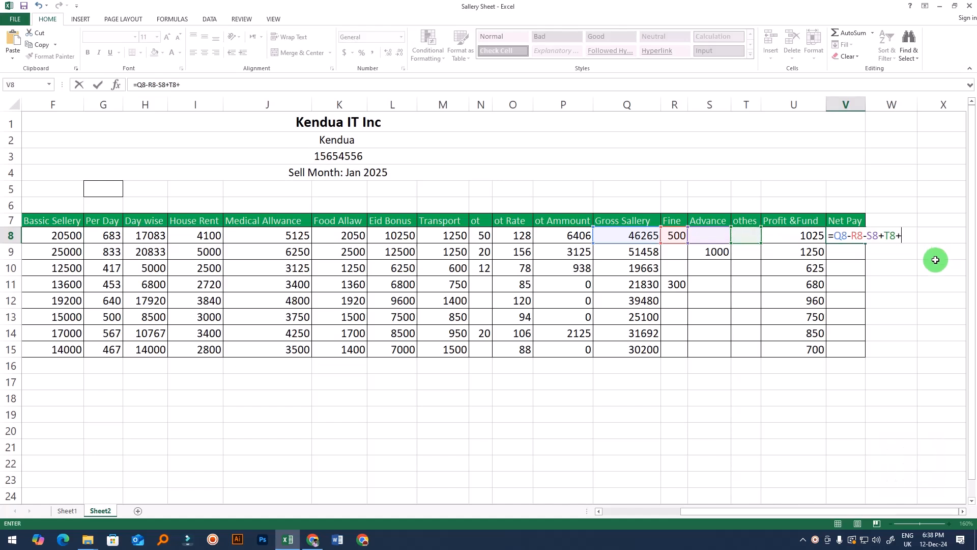
left_click(793, 236)
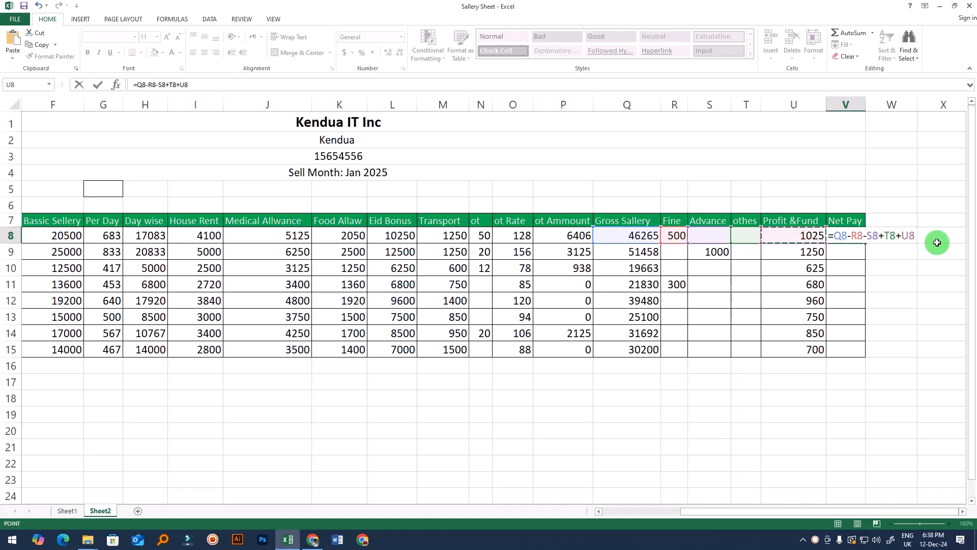
key("Return")
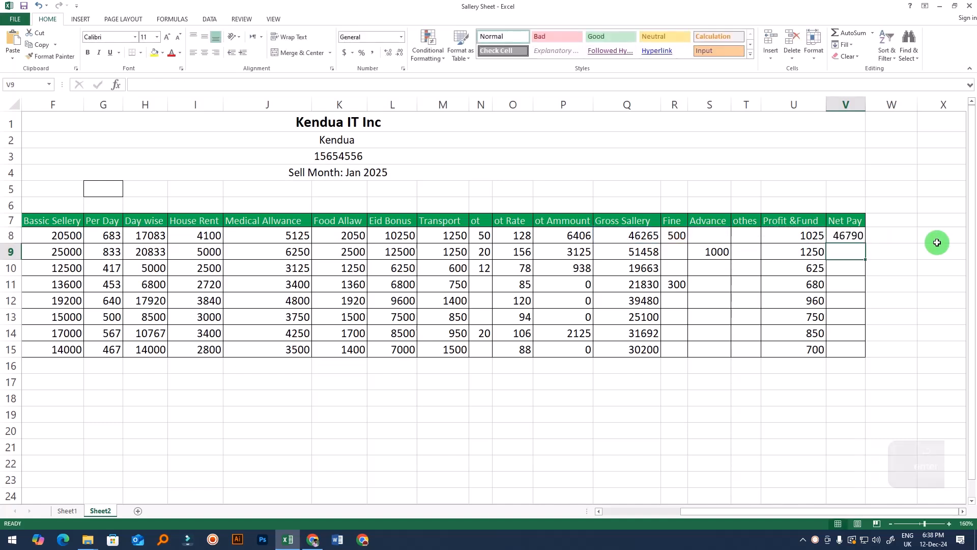
Step: Fill the Net Pay formula from V8 down to V15
left_click(847, 235)
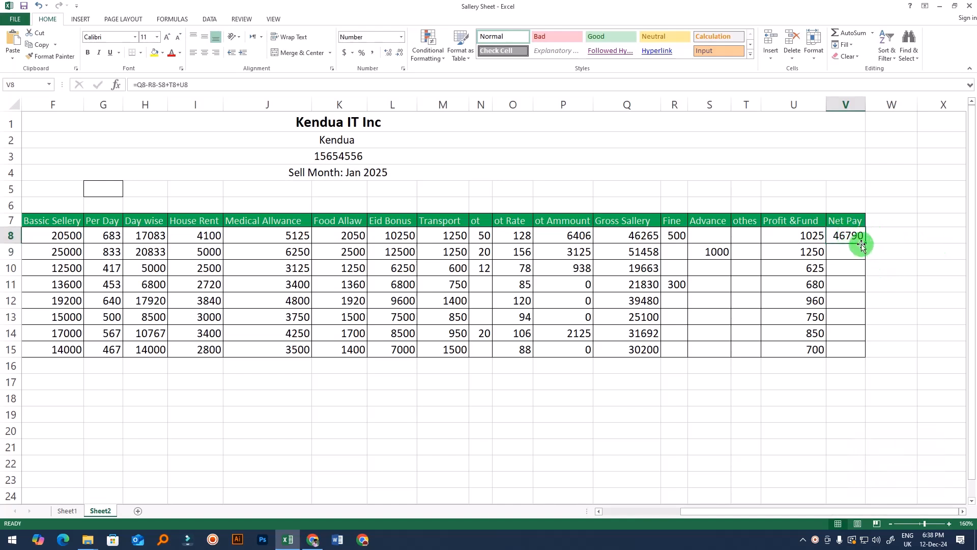
left_click_drag(867, 243, 876, 354)
left_click(911, 383)
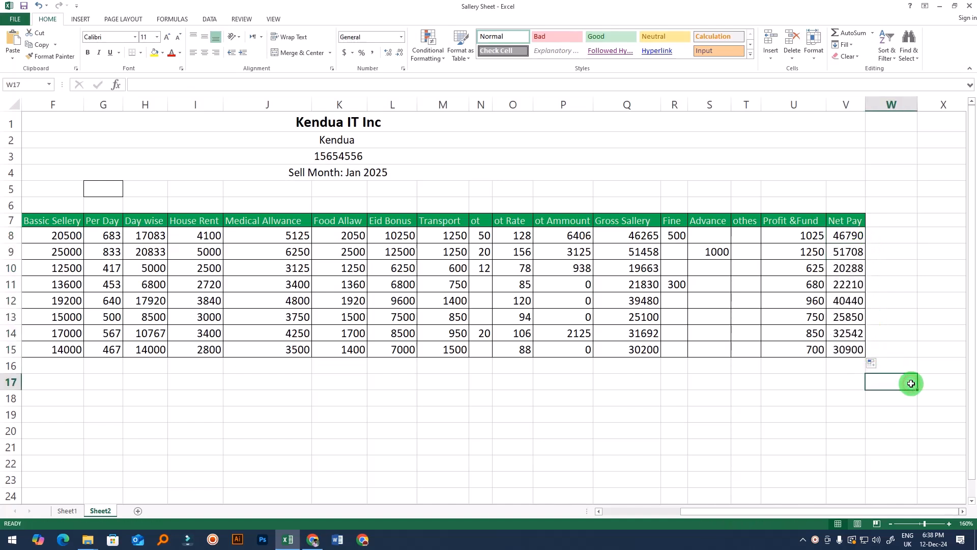
Step: Total the Net Pay column in V16 with =SUM(V8:V15)
left_click(845, 366)
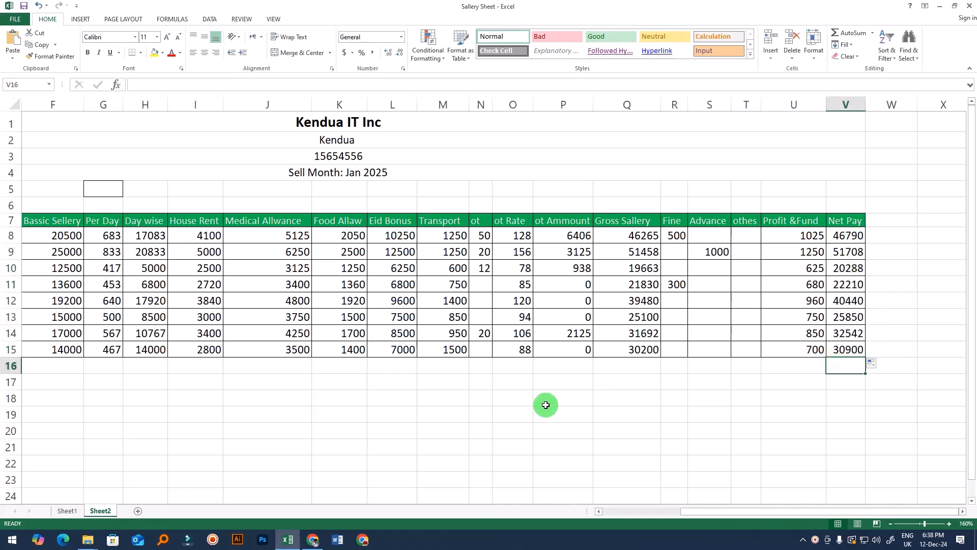
left_click_drag(738, 511, 814, 513)
left_click_drag(848, 240, 838, 339)
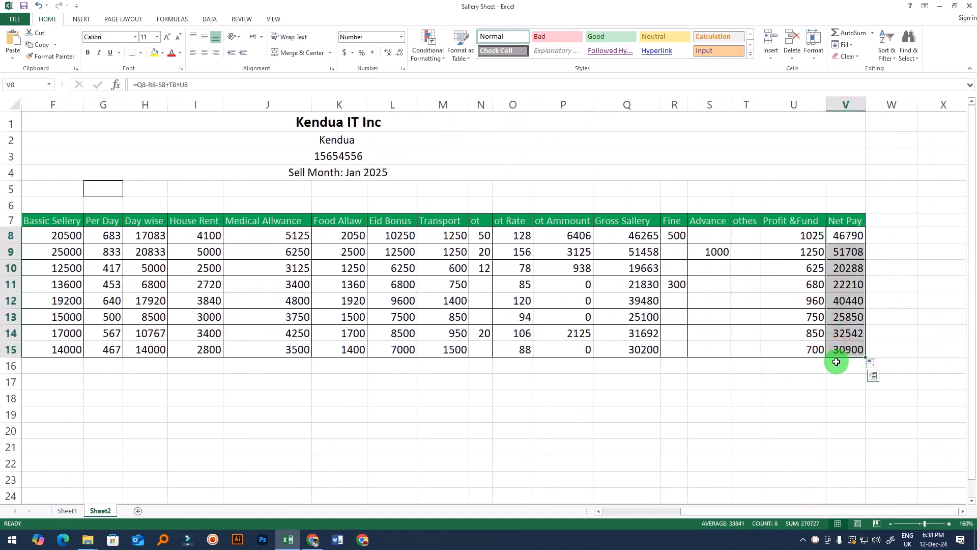
left_click(837, 362)
left_click(843, 398)
left_click(845, 366)
left_click(850, 408)
left_click(848, 365)
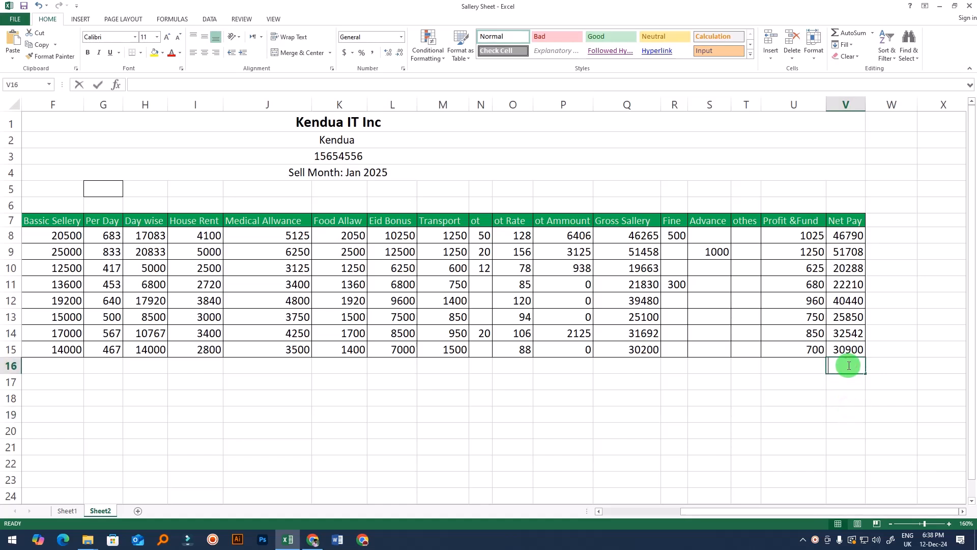
type("=sum(")
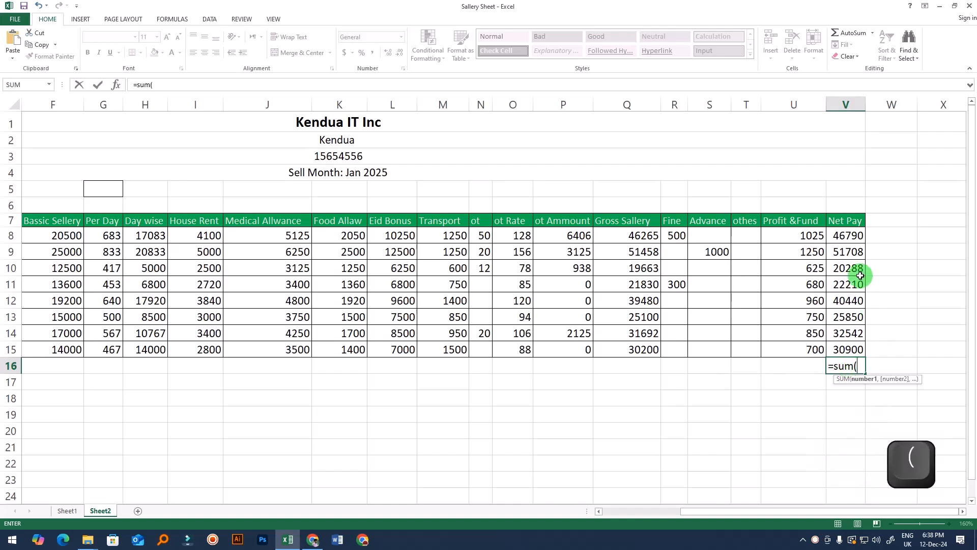
left_click_drag(845, 235, 846, 343)
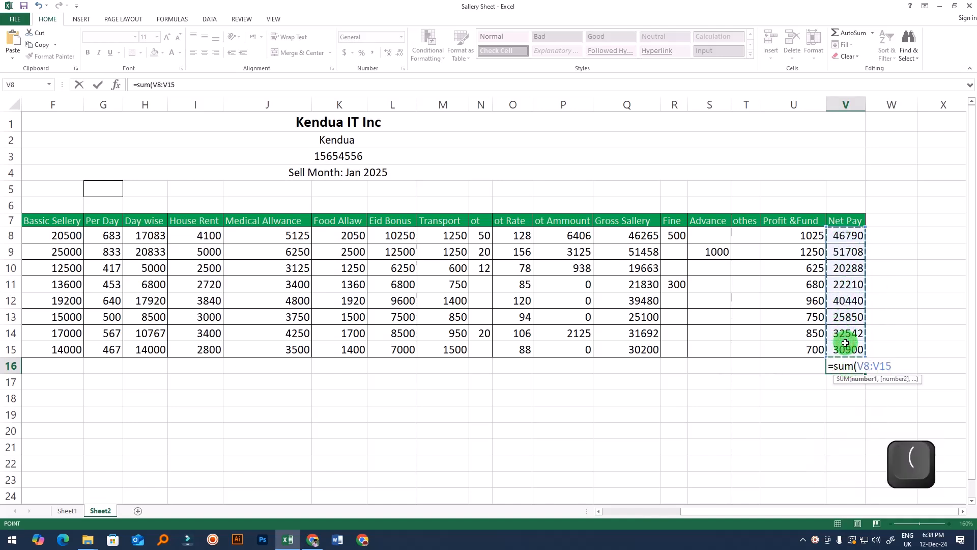
type(")")
key("Return")
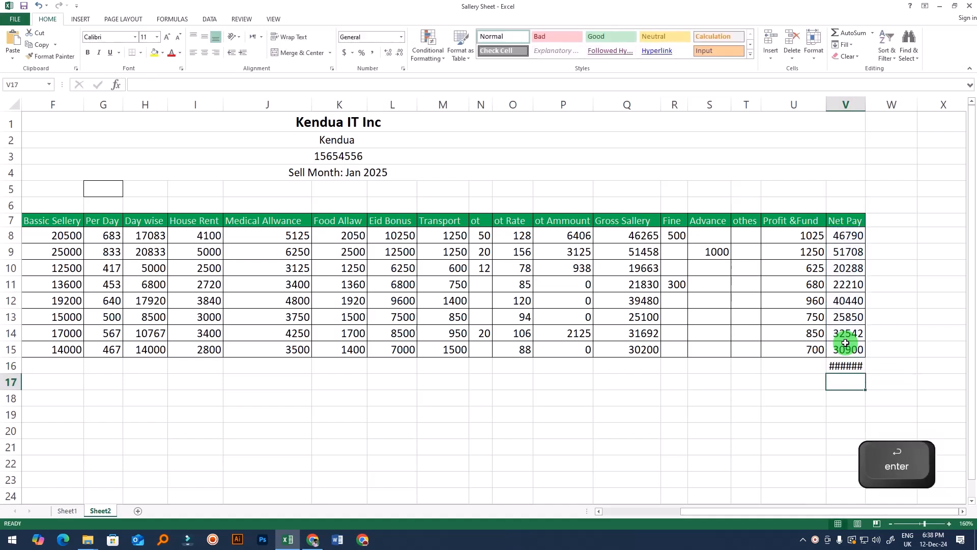
Step: Autofit the Net Pay column V so the total in V16 fits
left_click(842, 360)
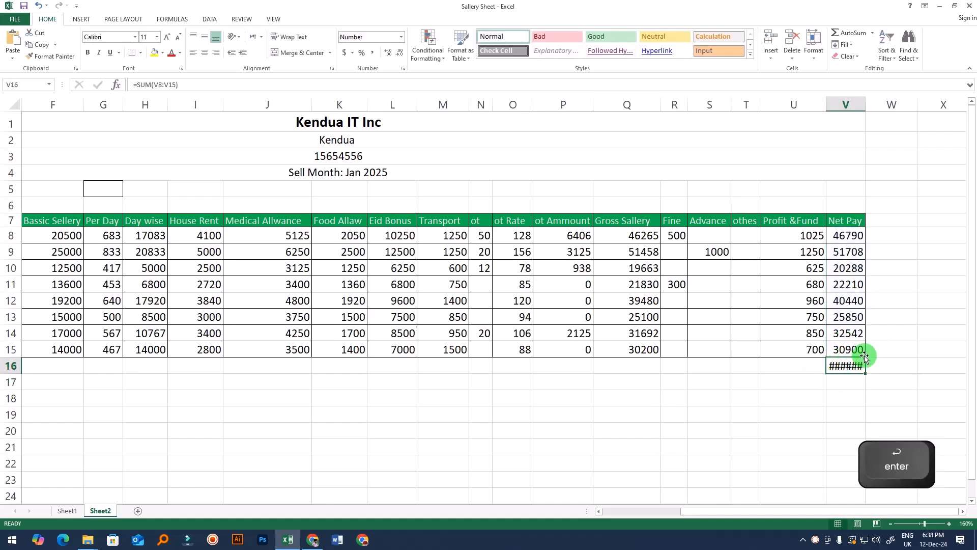
double_click(866, 102)
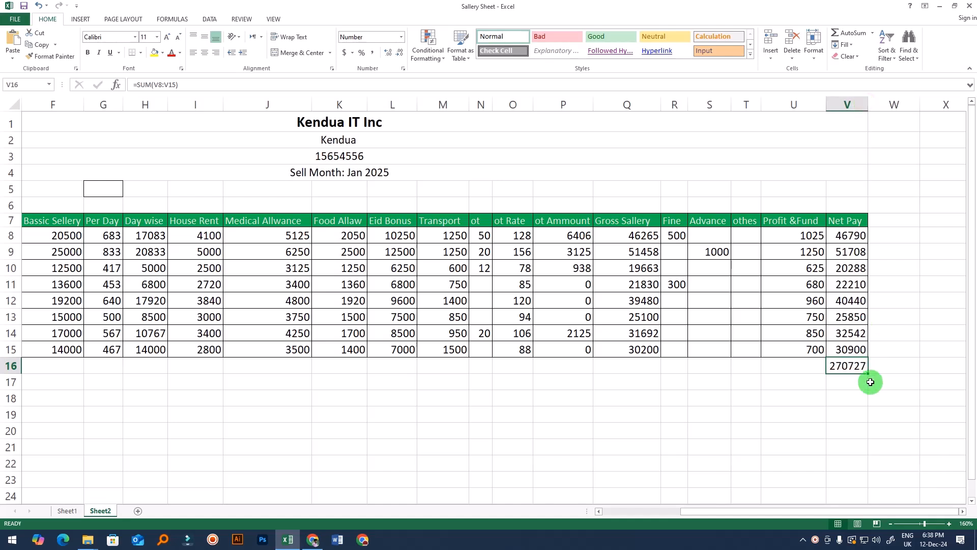
left_click(850, 367)
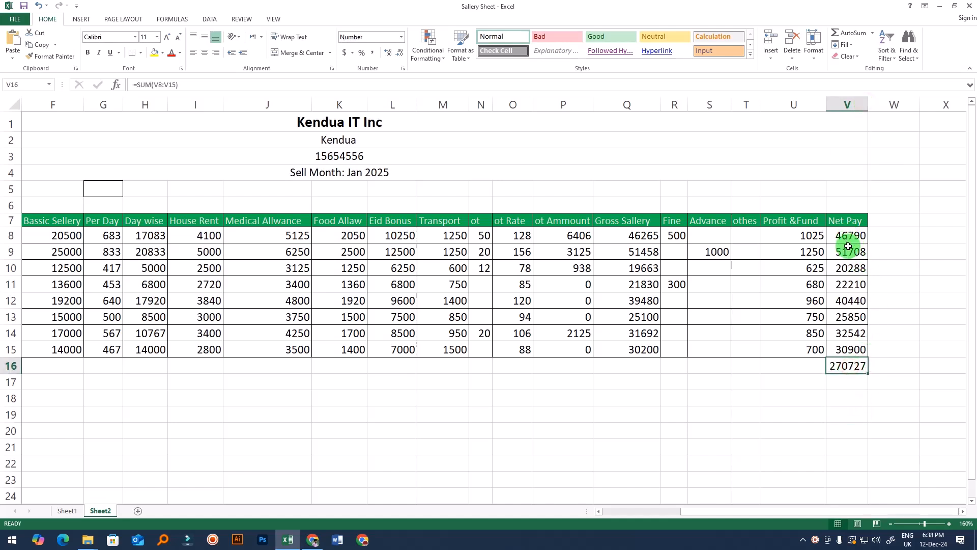
Step: Fill the total formula from V16 across row 16 back to F16 and check the resulting column sum formulas
left_click(872, 392)
left_click(845, 360)
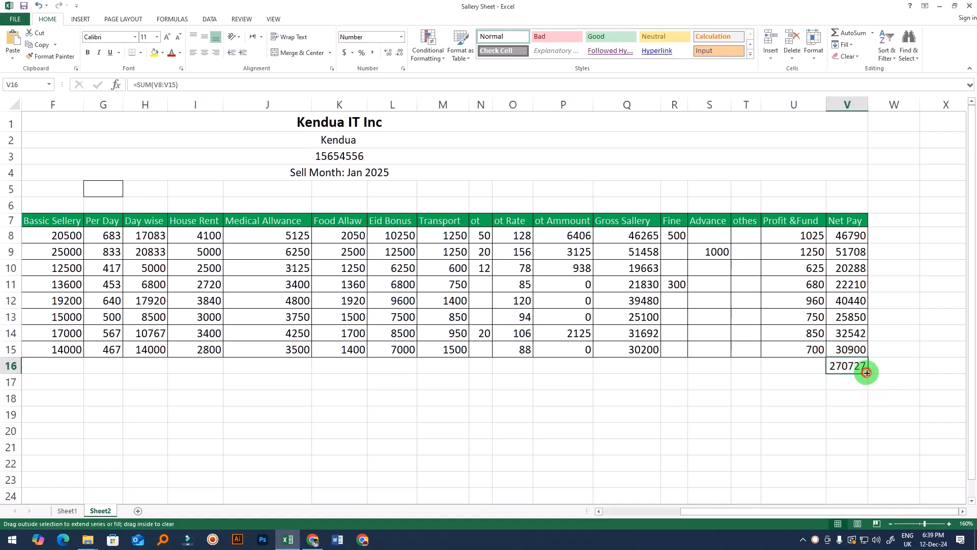
left_click_drag(867, 373, 43, 366)
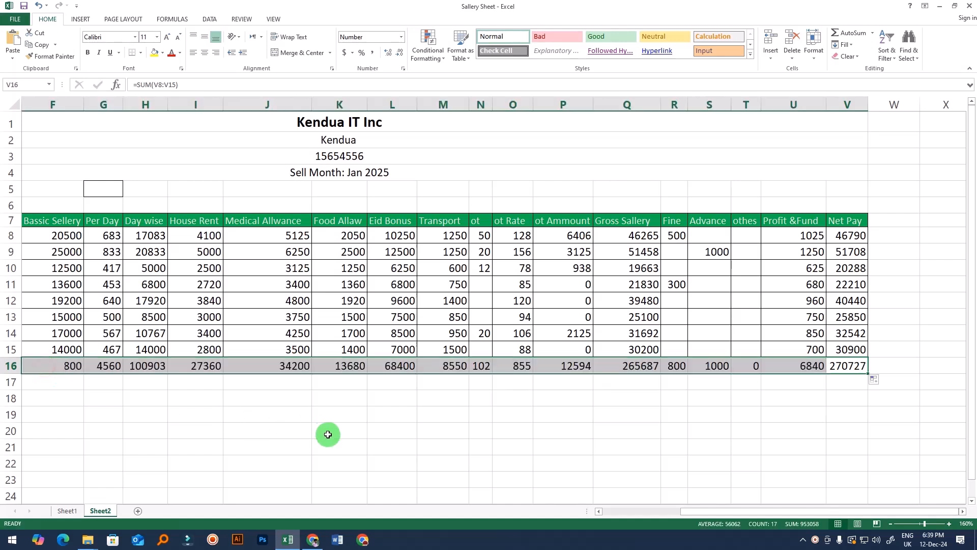
left_click(372, 434)
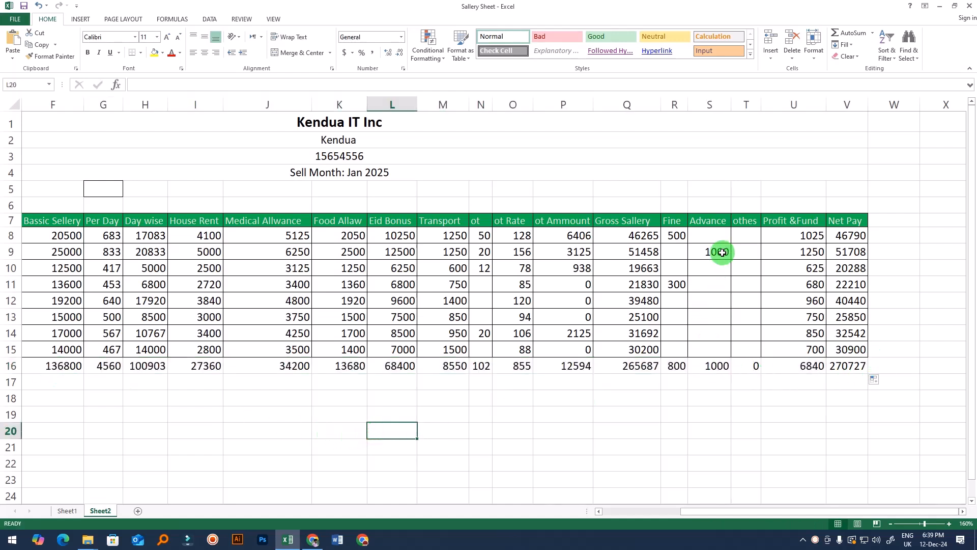
left_click(710, 367)
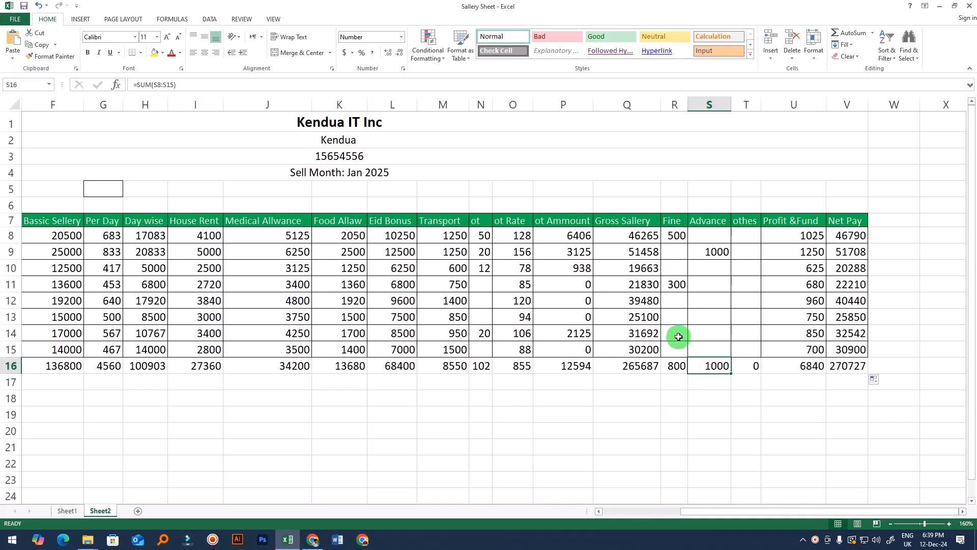
left_click(676, 366)
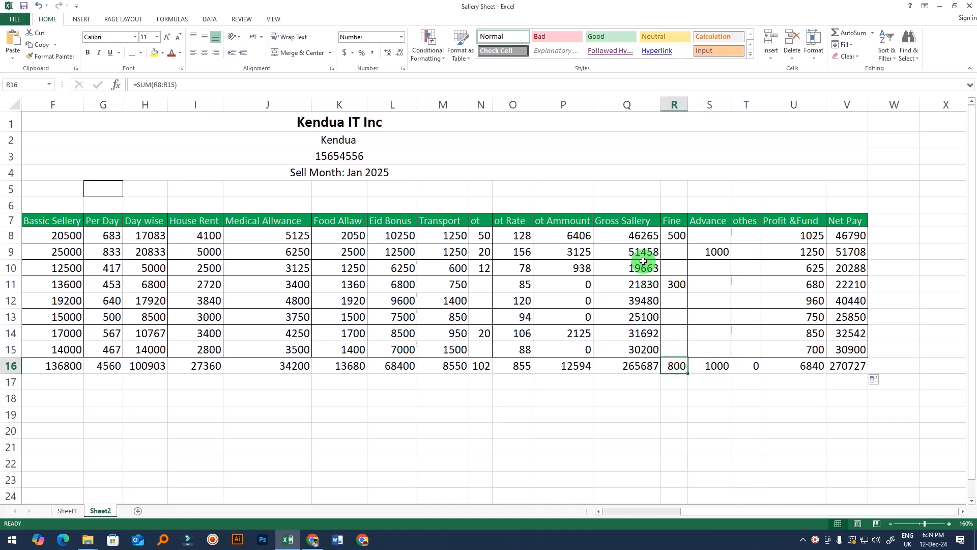
left_click(631, 367)
left_click(572, 366)
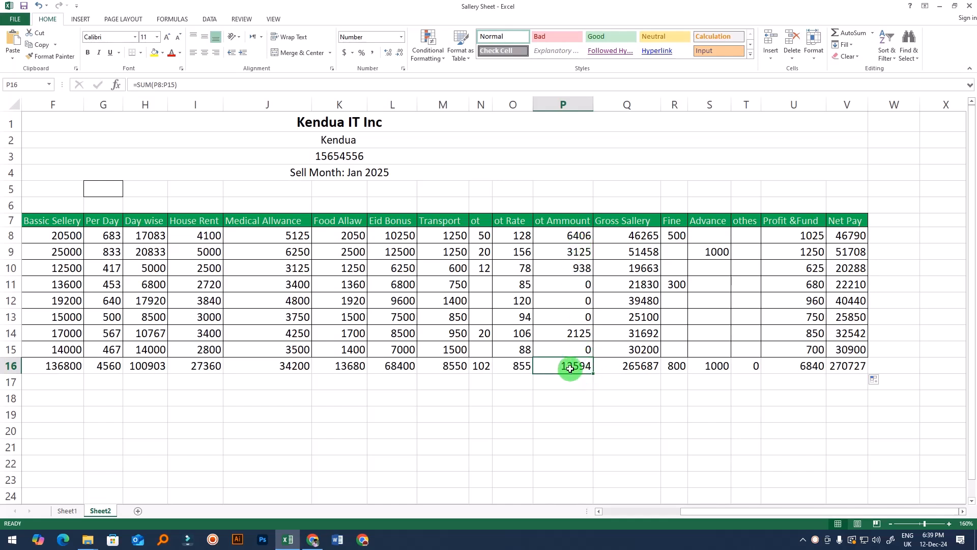
left_click(510, 367)
left_click(481, 366)
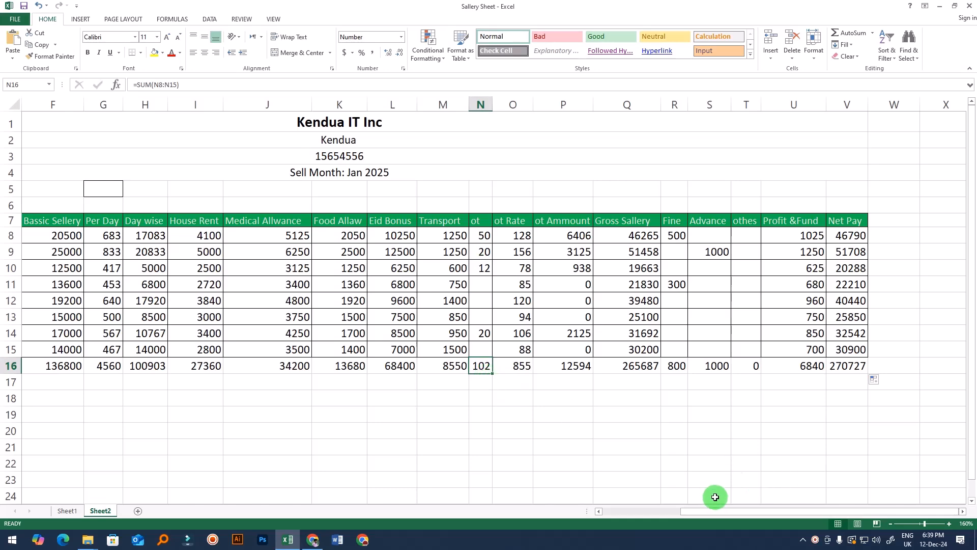
Step: Merge and center A16:E16 and enter the label Total in the merged cell
left_click_drag(711, 509, 606, 513)
left_click(386, 442)
left_click_drag(34, 367, 196, 367)
left_click(289, 53)
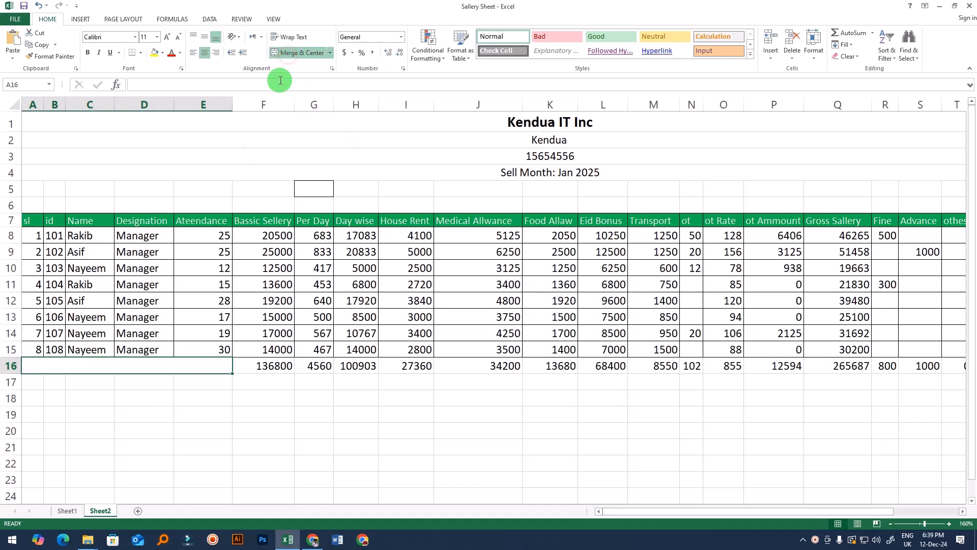
left_click(177, 408)
left_click(131, 370)
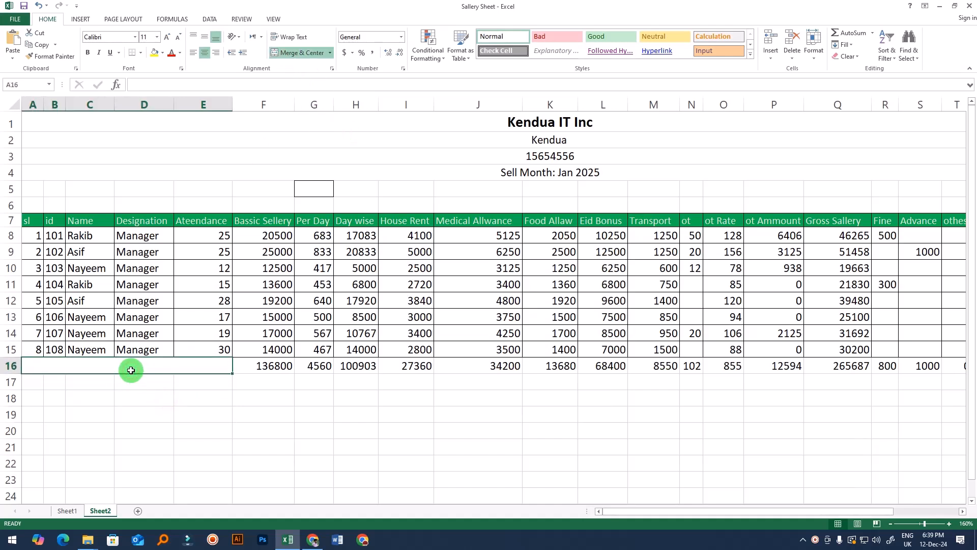
type("Total")
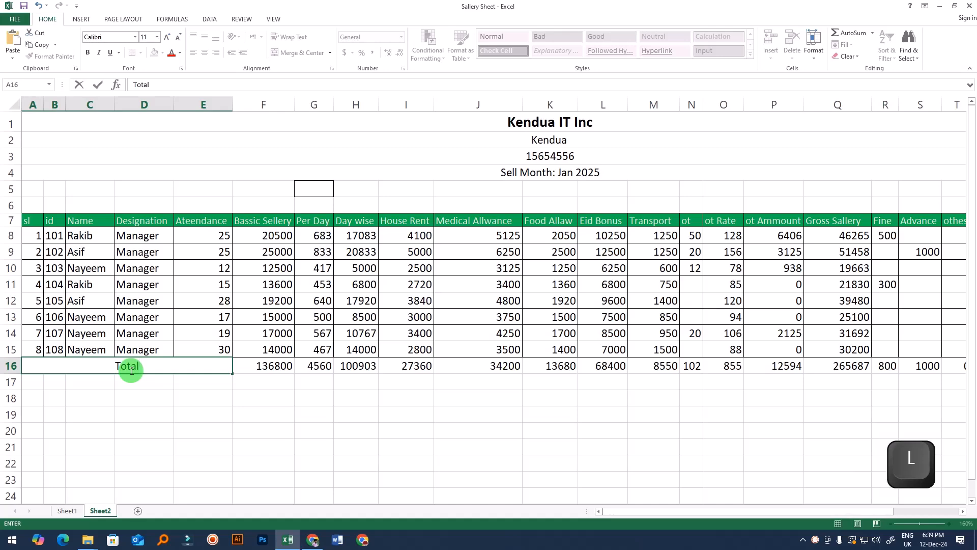
left_click(229, 432)
Step: Format the Total row A16:V16 with the header's green fill, white font and cell borders
left_click_drag(79, 366, 856, 369)
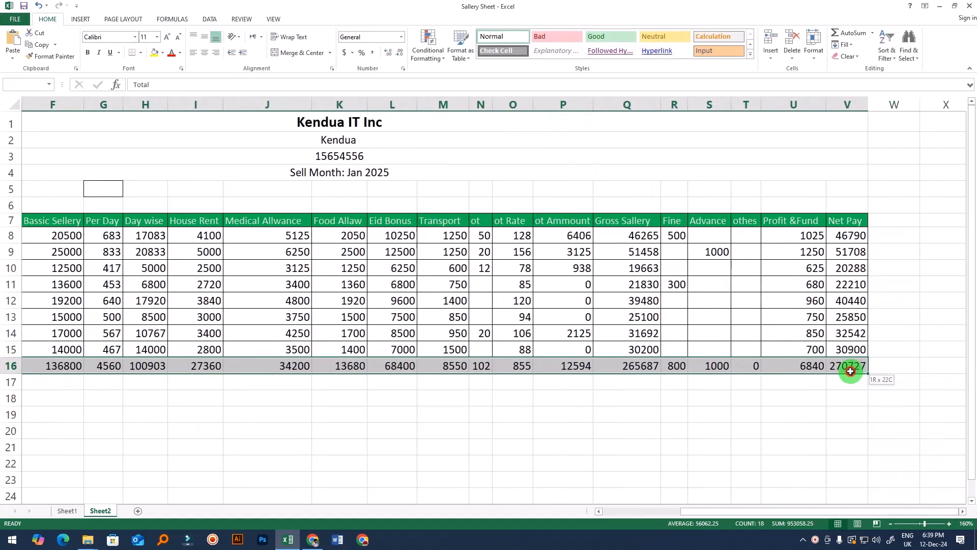
left_click(165, 55)
left_click(197, 131)
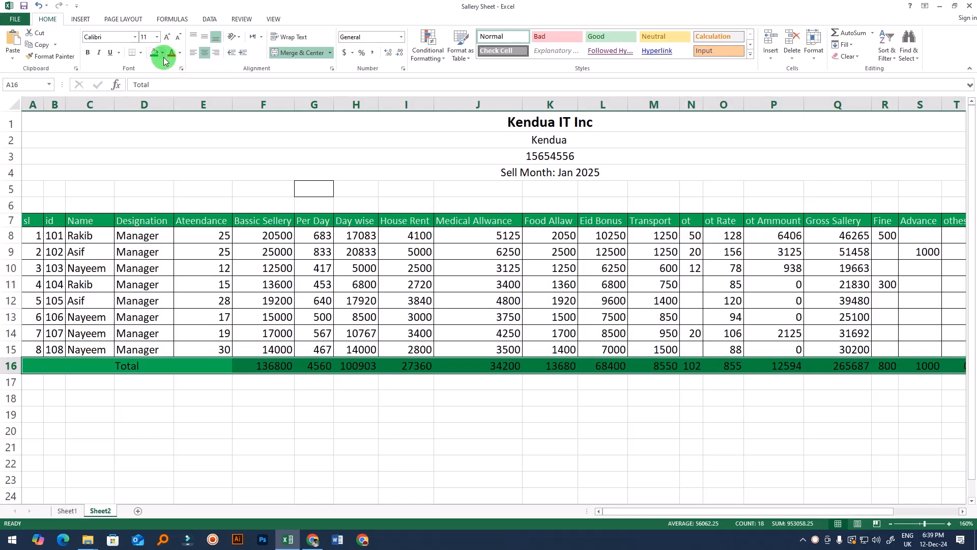
left_click(180, 53)
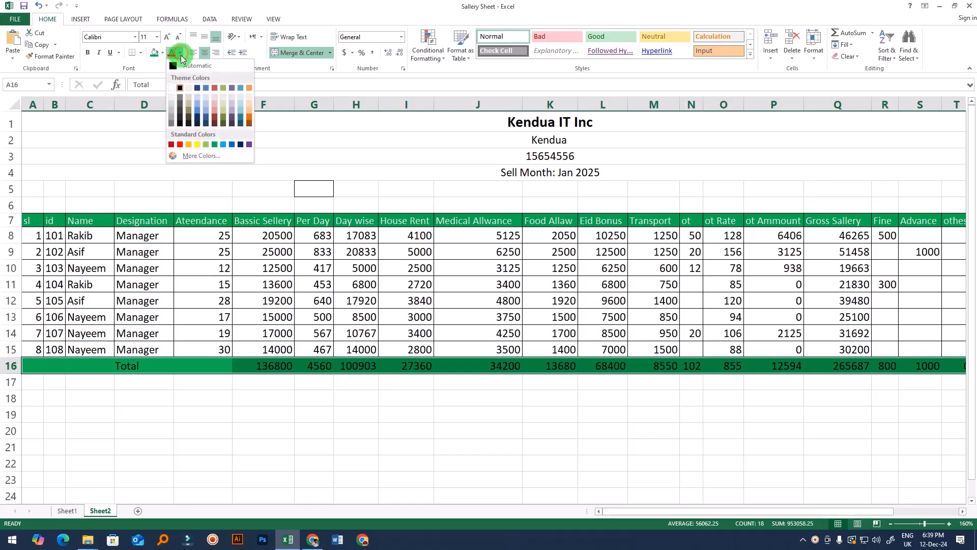
left_click(172, 88)
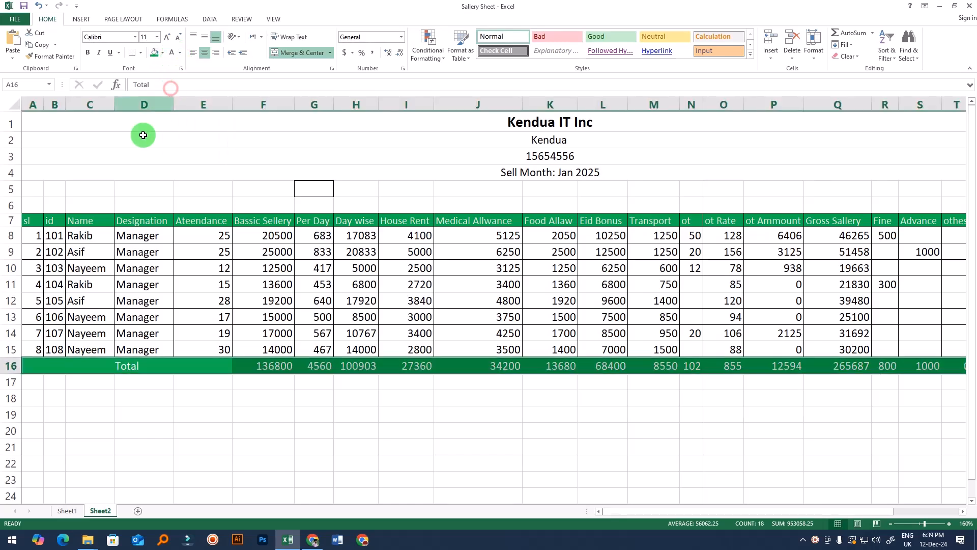
left_click(141, 52)
left_click(176, 135)
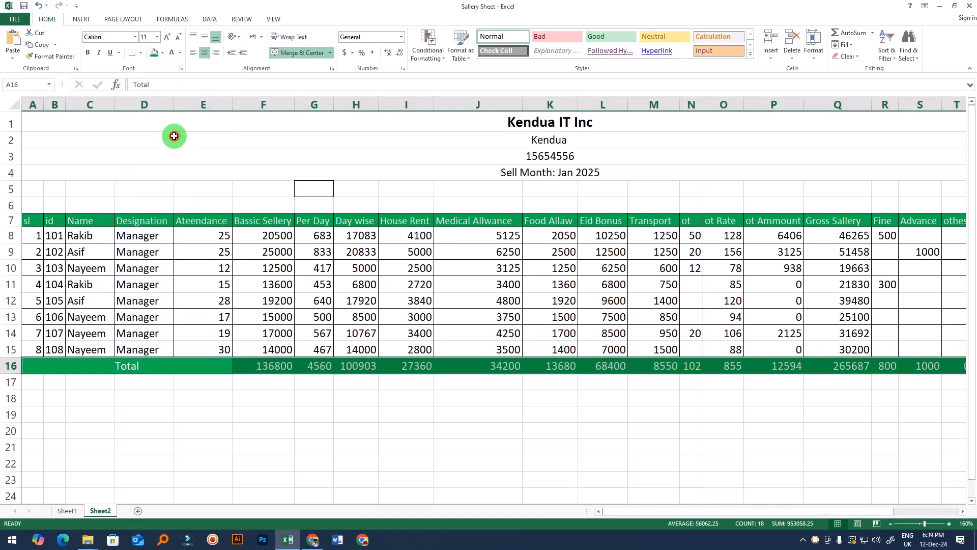
Step: Autofit the Net Pay column V and the id column B so their values show in full
left_click(365, 420)
scroll(585, 362, "down", 2, "ctrl")
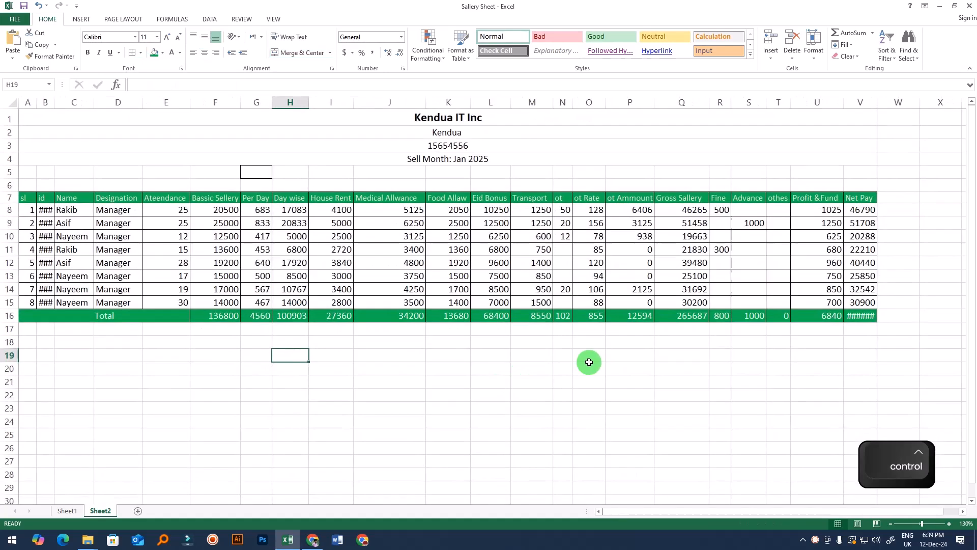
double_click(879, 101)
left_click(835, 395)
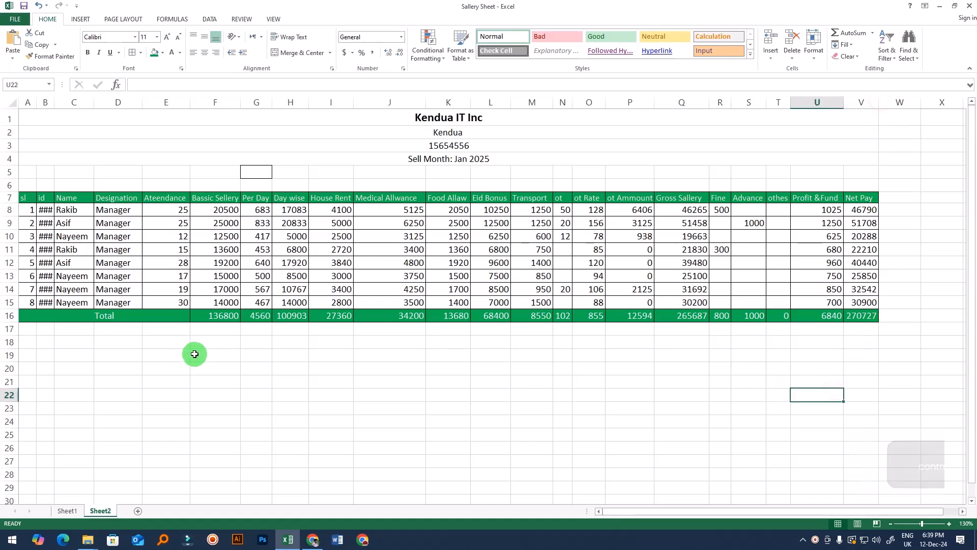
double_click(54, 101)
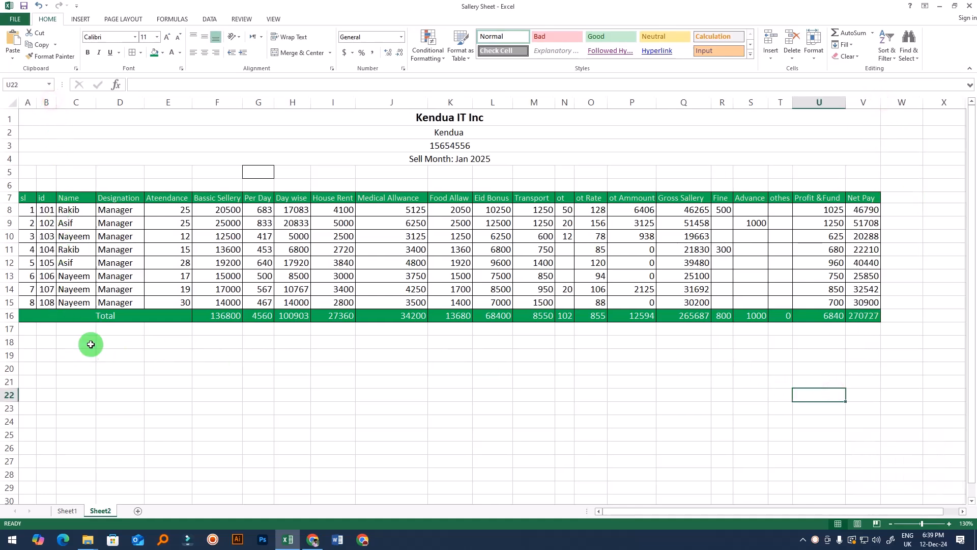
left_click(76, 367)
left_click(414, 394)
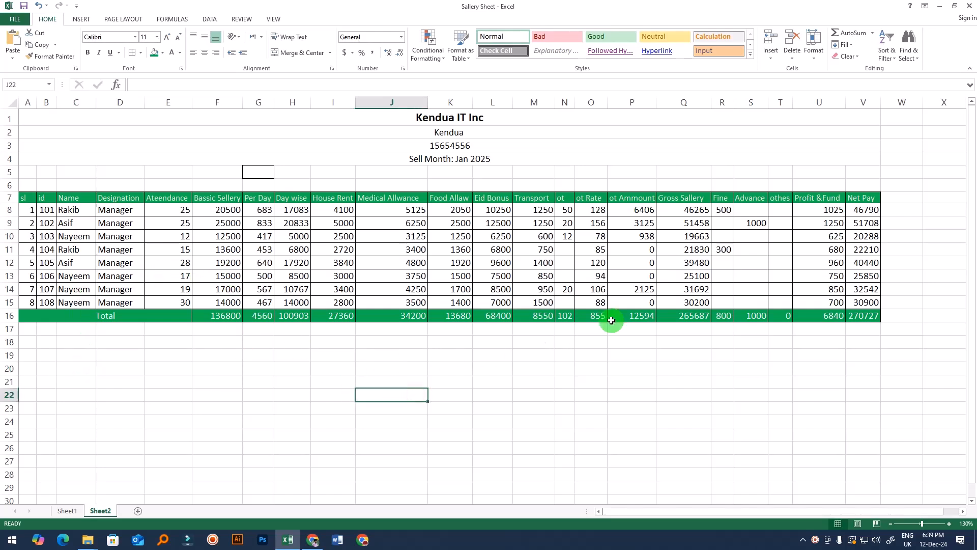
Step: Enter the signature label "Prepaired By" followed by the preparer's name in C19 below the salary table
left_click(72, 355)
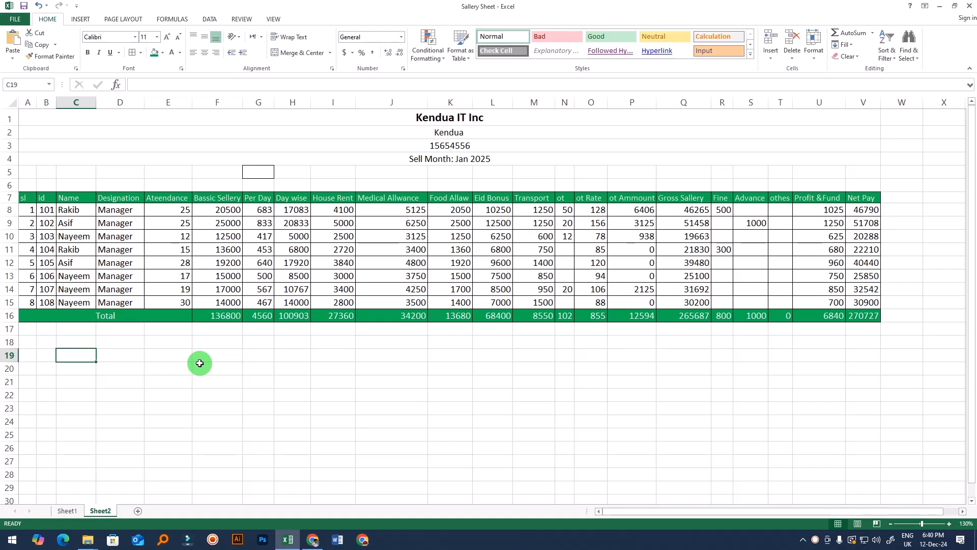
type("Prep")
type("a")
key("BackSpace")
type("pai")
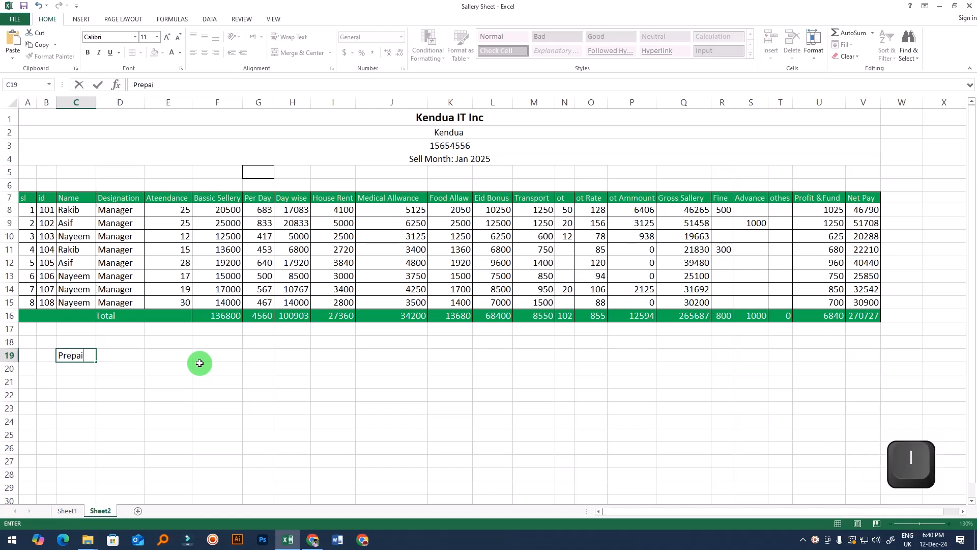
type("red By ")
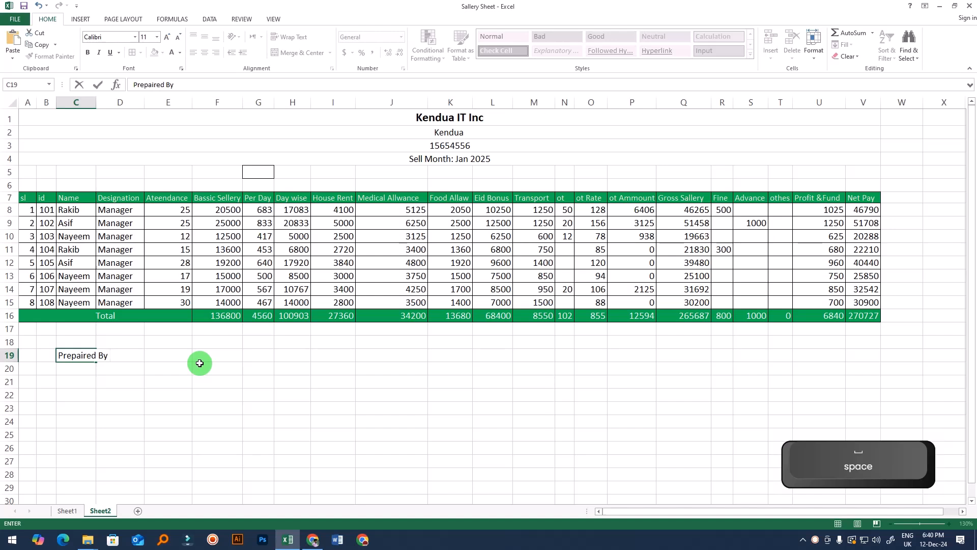
type("Rafi")
left_click(250, 407)
Step: Enter the signature label Manager in K19, on the same row as the preparer's label
left_click(420, 357)
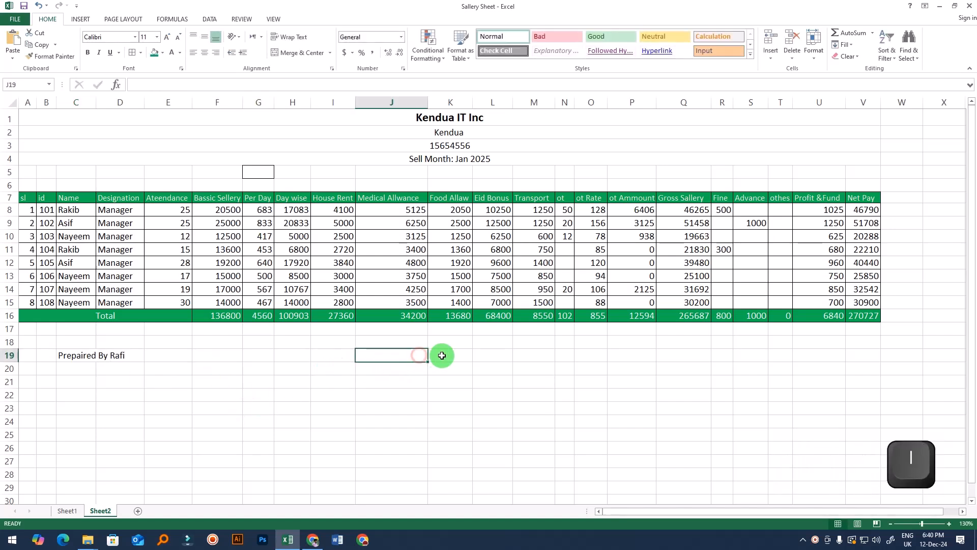
left_click(451, 355)
type("Manager")
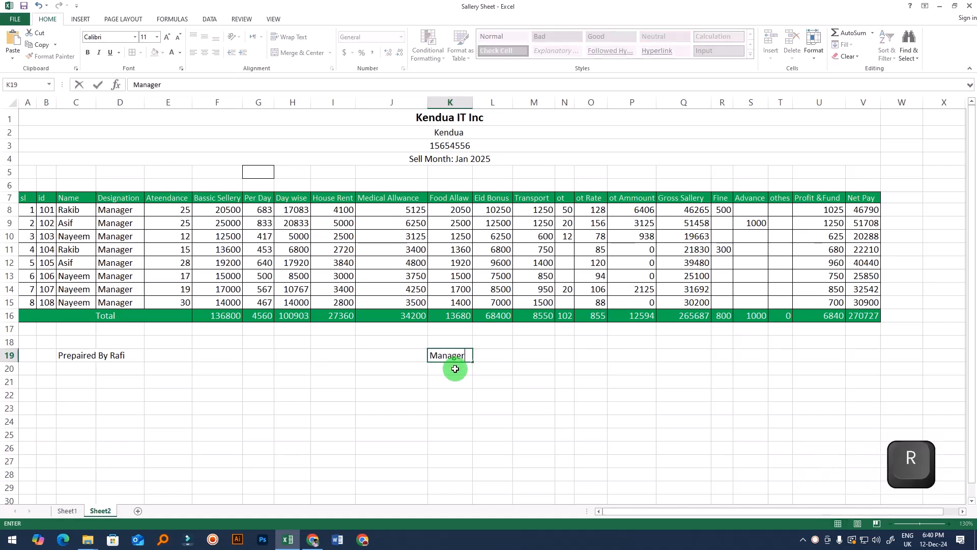
left_click(635, 381)
Step: Enter the signature label Ceo in U19 under the Profit &Fund column
left_click(816, 355)
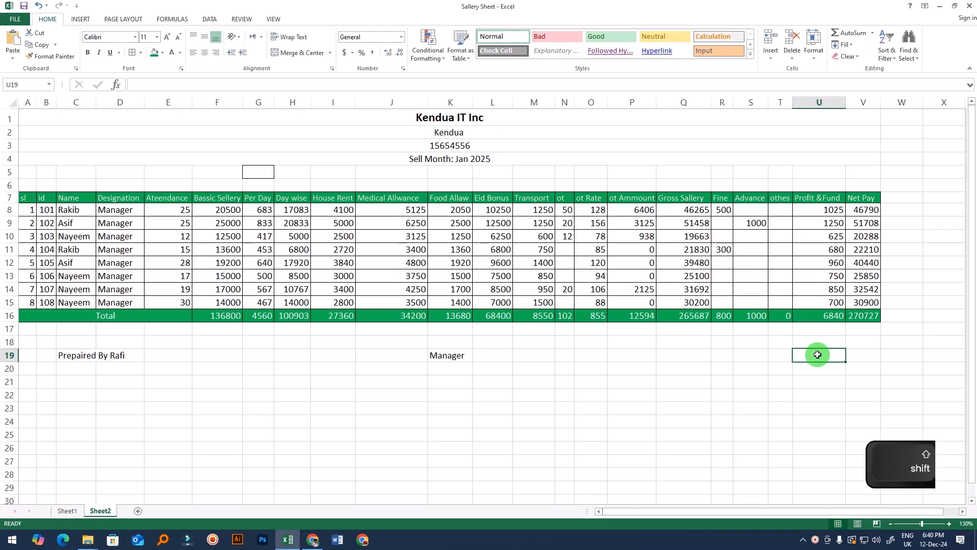
type("Md")
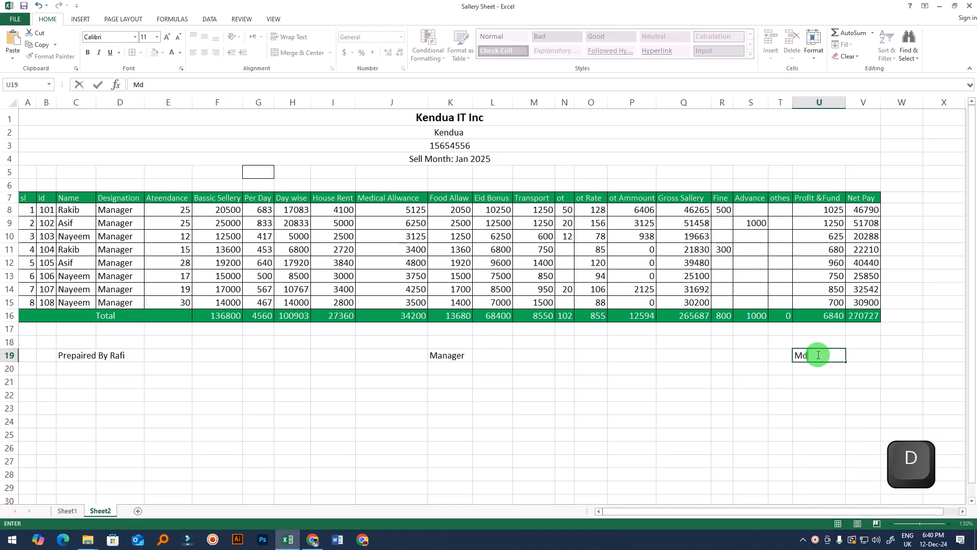
key("BackSpace")
key("BackSpace")
type("Ce")
type("s")
key("BackSpace")
type("o")
left_click(773, 382)
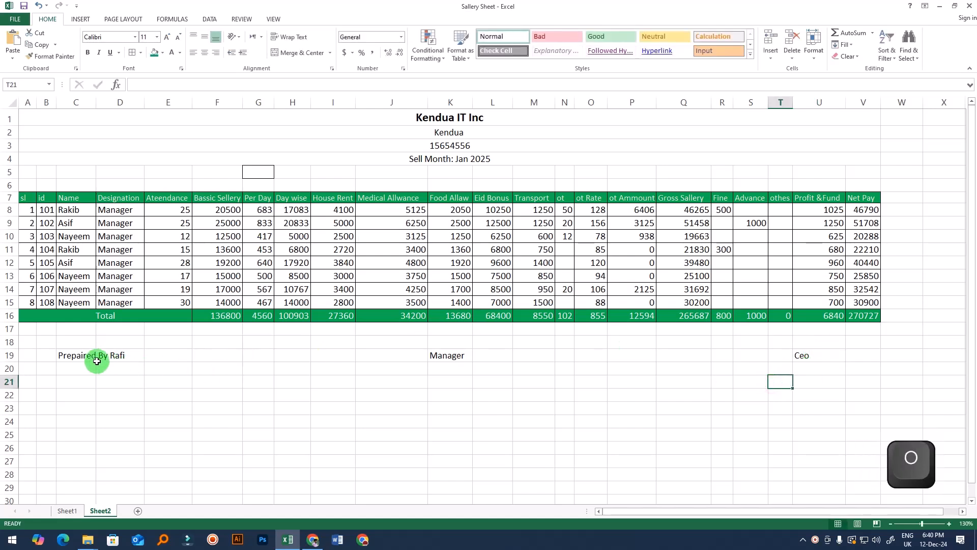
left_click(803, 357)
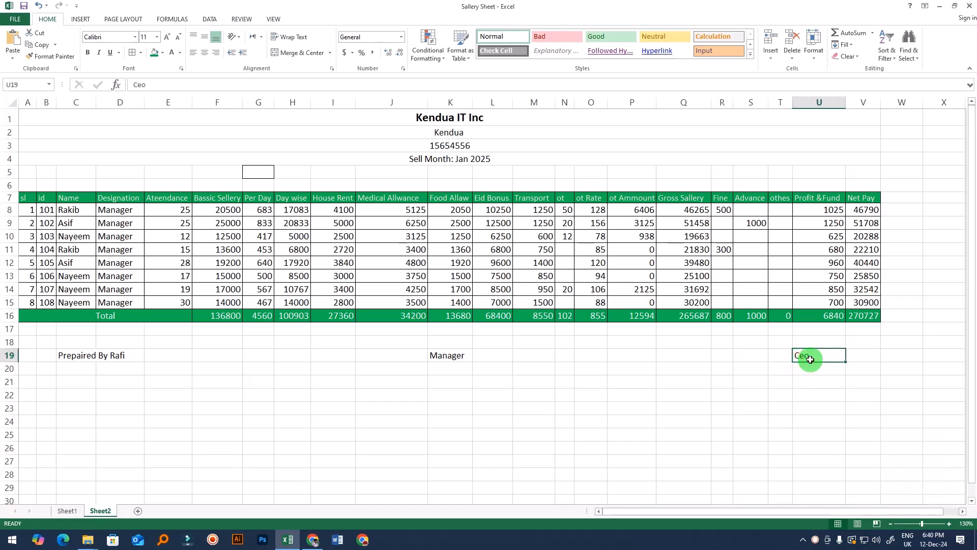
left_click(441, 120)
left_click(527, 407)
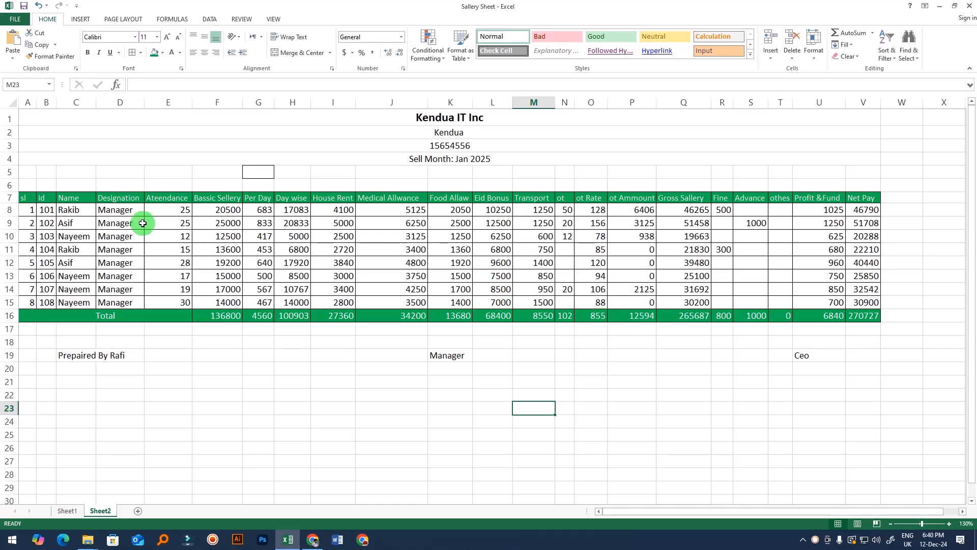
mouse_move(34, 203)
left_mouse_down()
mouse_move(163, 242)
mouse_move(502, 306)
mouse_move(876, 317)
left_mouse_up()
left_click(857, 391)
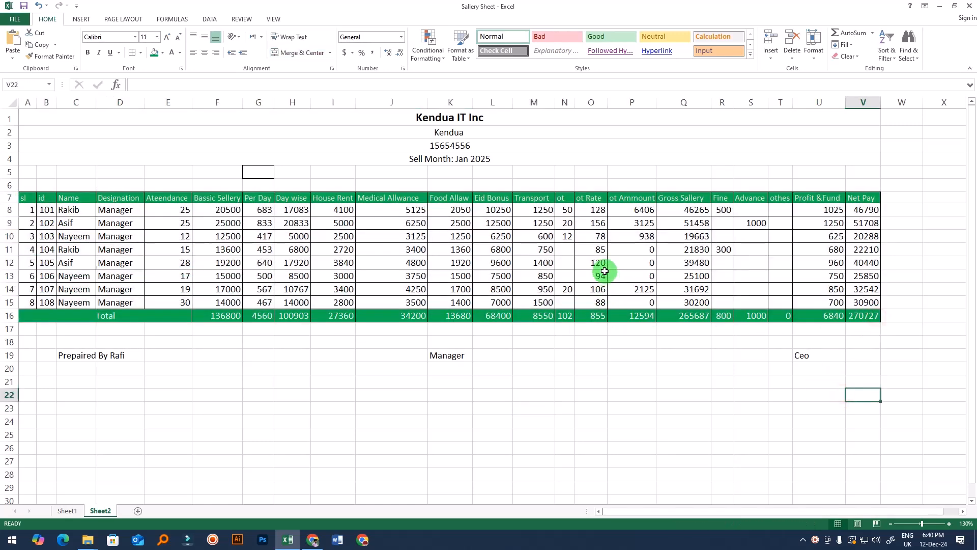
left_click(447, 359)
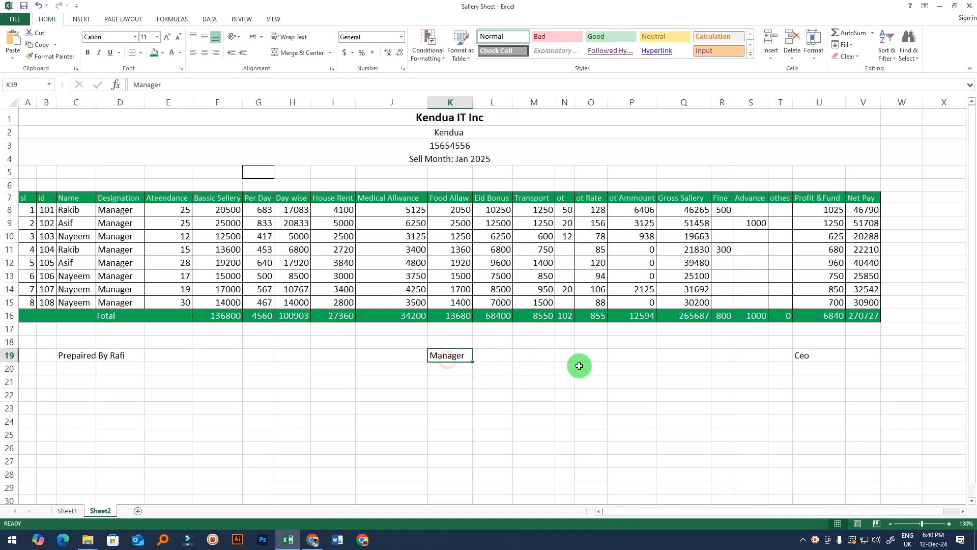